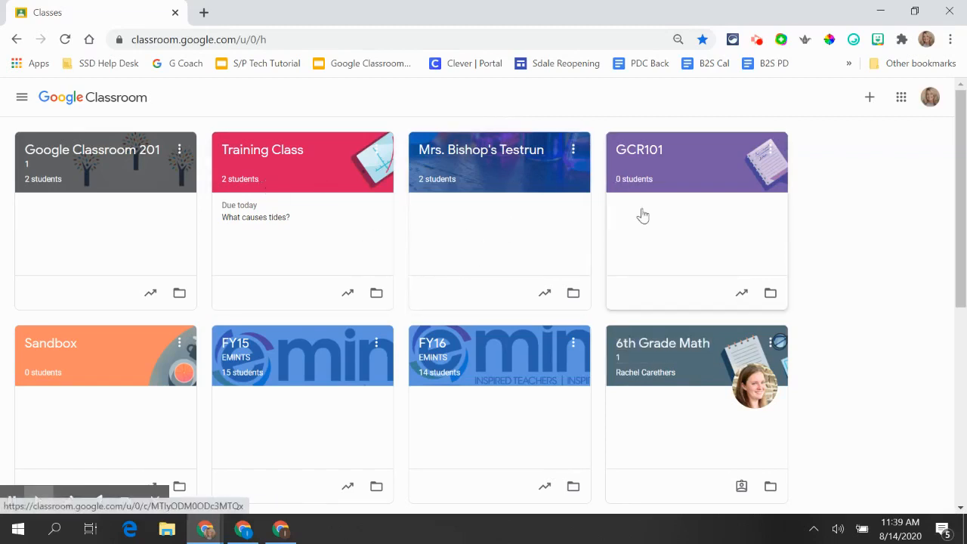
Move the 6th Grade Math class card to the second position, directly after Google Classroom 201.
click(695, 361)
drag(695, 361, 301, 166)
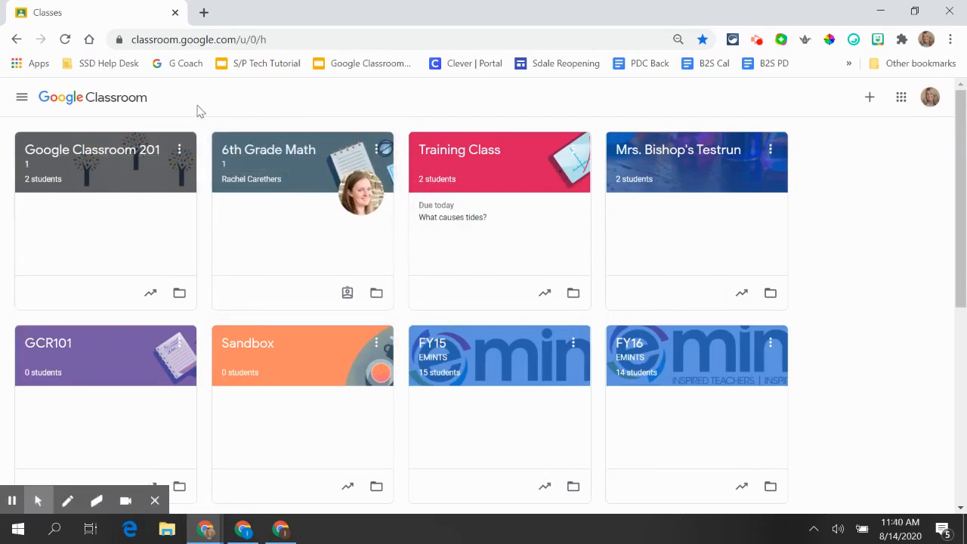
Compare the available card options for the taught class Google Classroom 201 and the enrolled class 6th Grade Math.
click(180, 151)
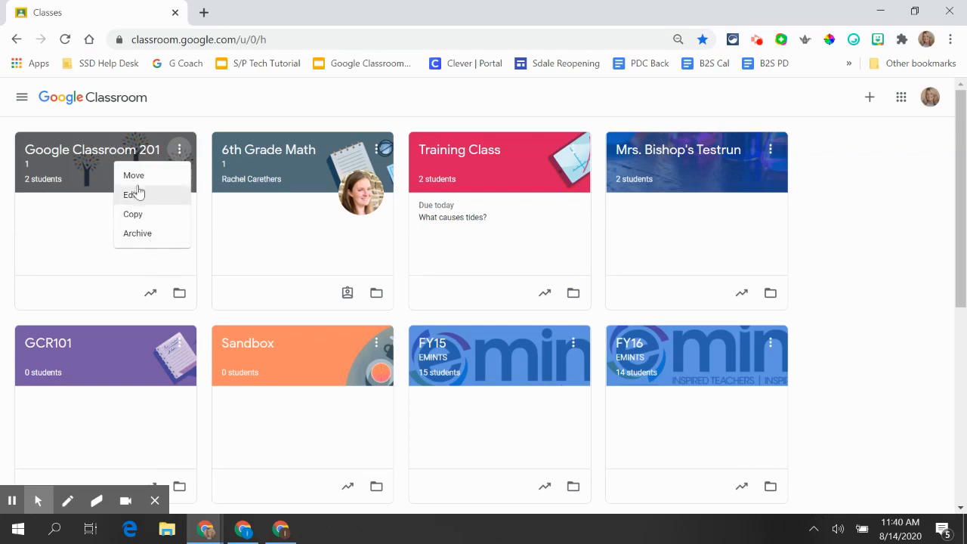
click(379, 153)
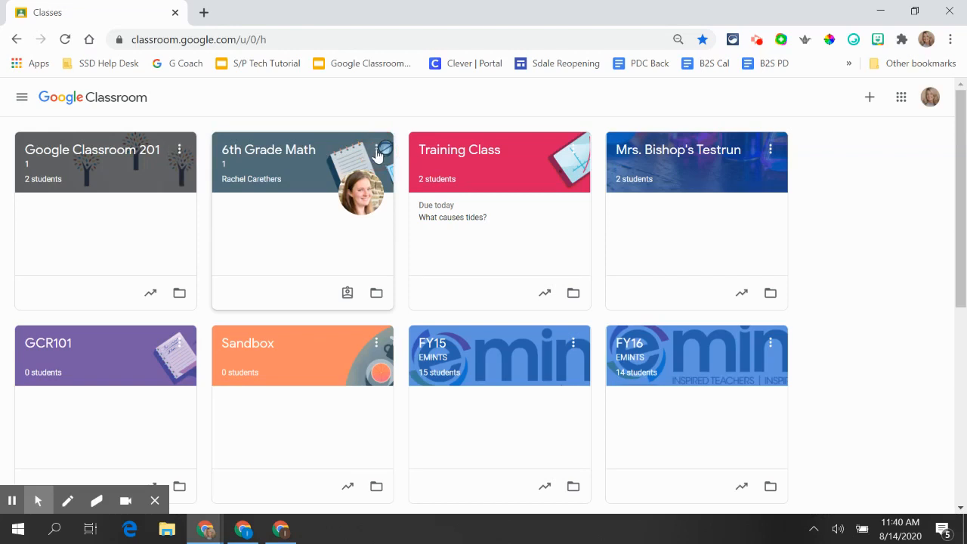
click(380, 154)
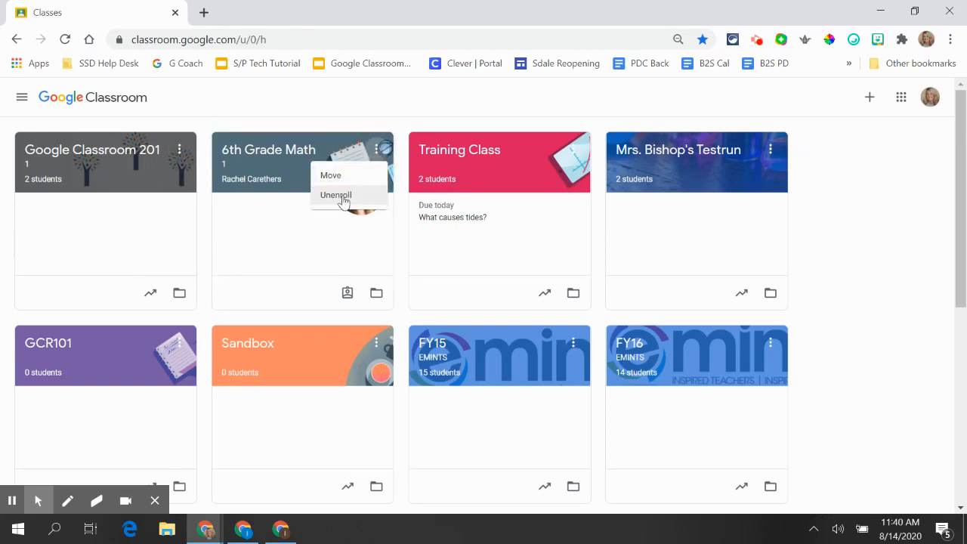
click(267, 194)
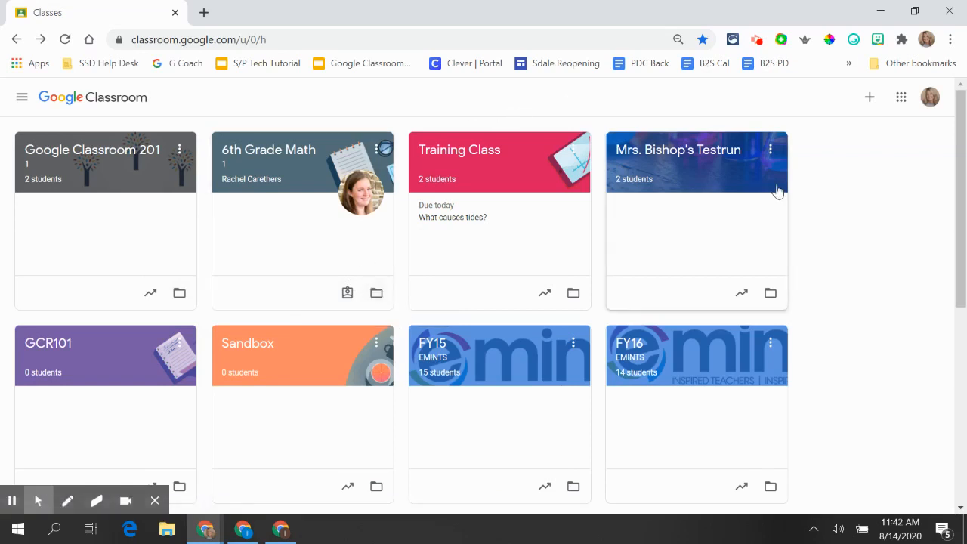
Look through the main navigation's lists of Teaching and Enrolled classes.
click(23, 100)
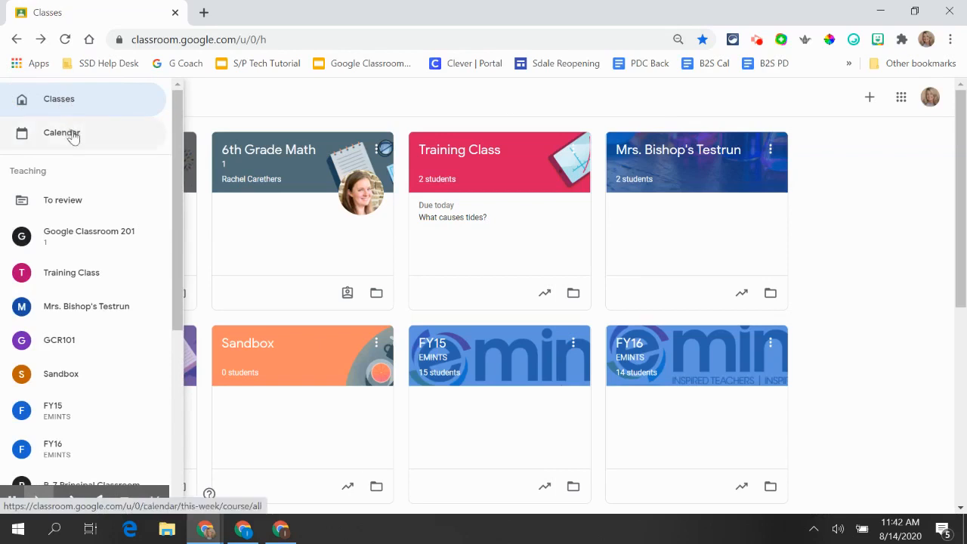
scroll(117, 307, down, 3)
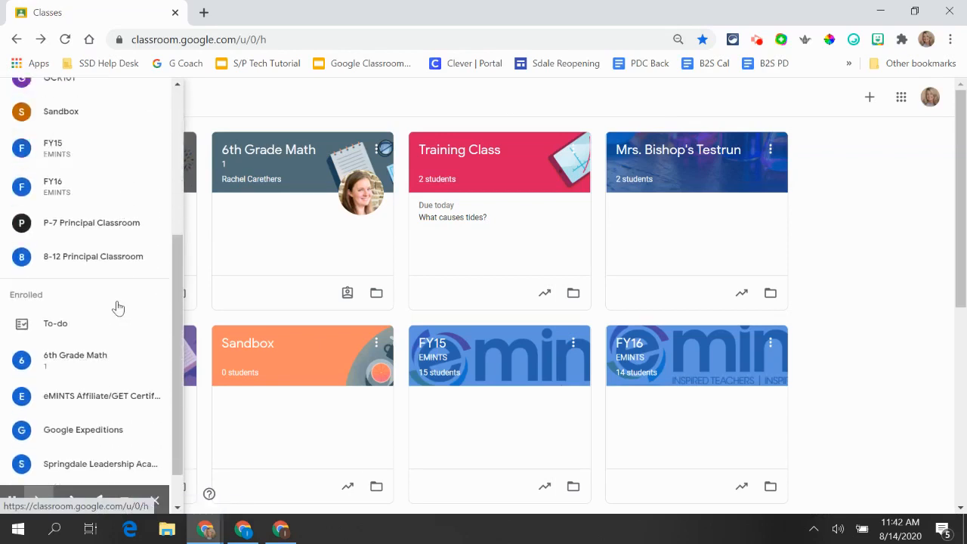
scroll(88, 303, up, 3)
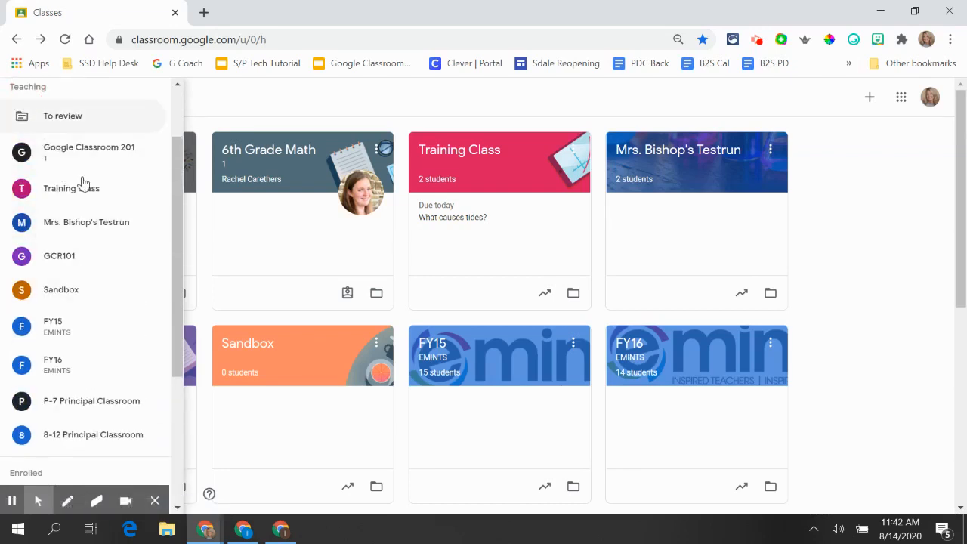
scroll(68, 227, down, 3)
click(32, 246)
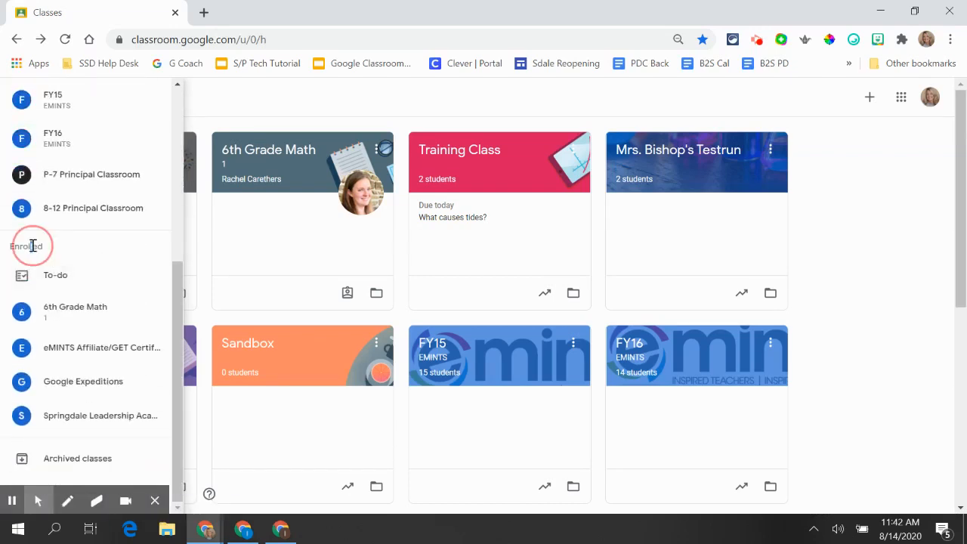
scroll(39, 169, up, 5)
View the student work to review across all taught classes, including the work already reviewed.
drag(43, 173, 67, 201)
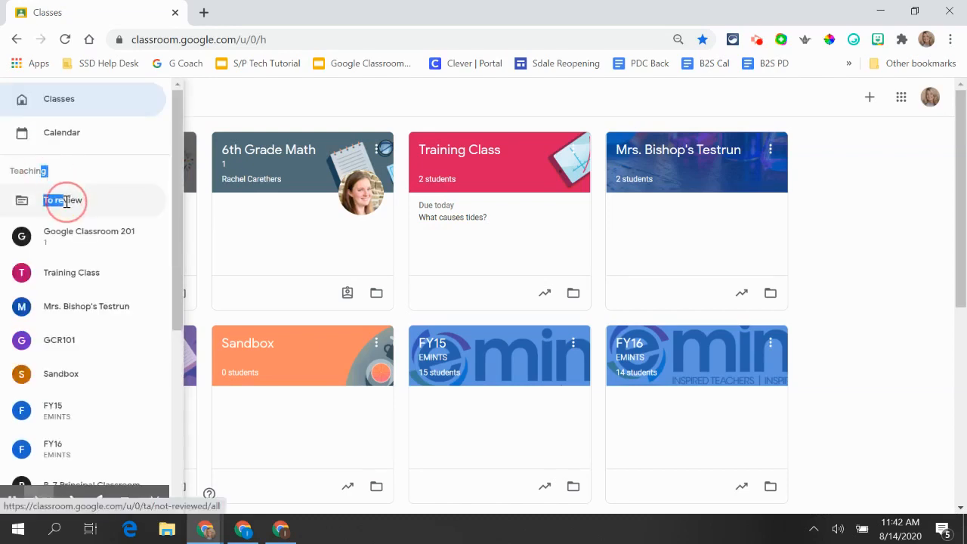
click(67, 200)
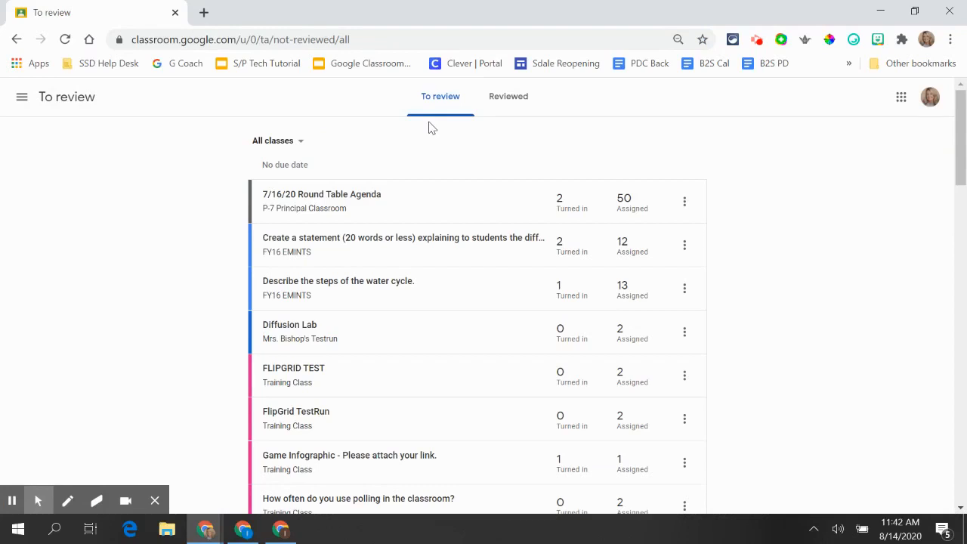
click(503, 103)
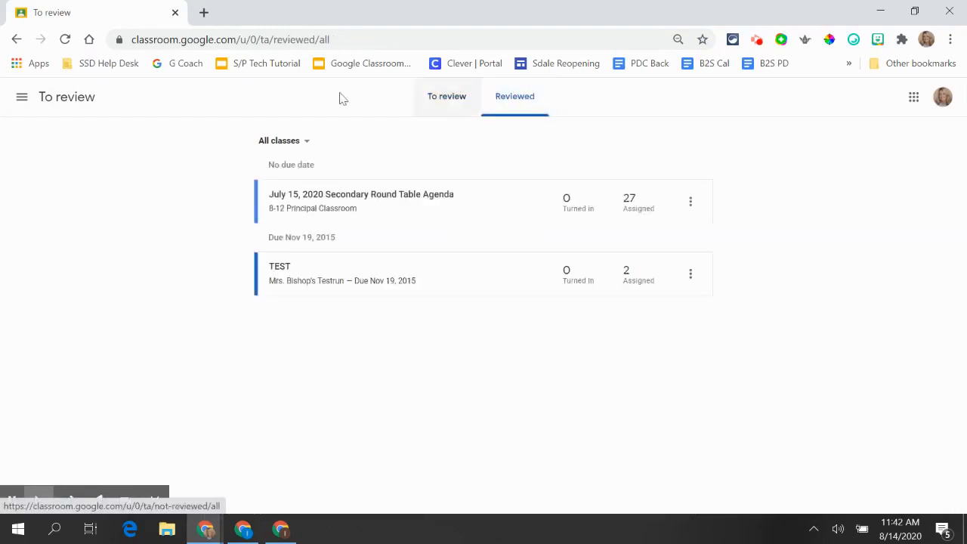
View the To-do list for the enrolled classes, including the assignments already done.
click(21, 101)
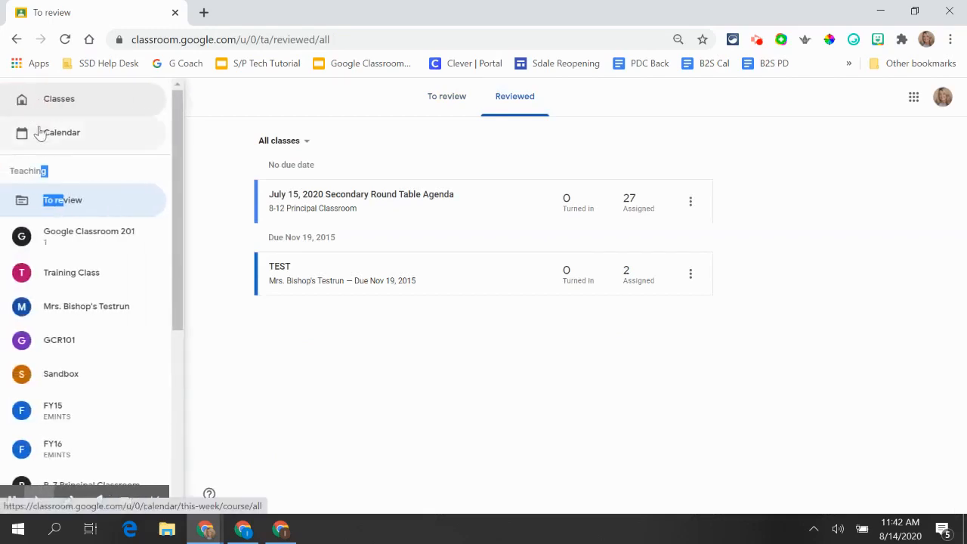
scroll(50, 235, down, 5)
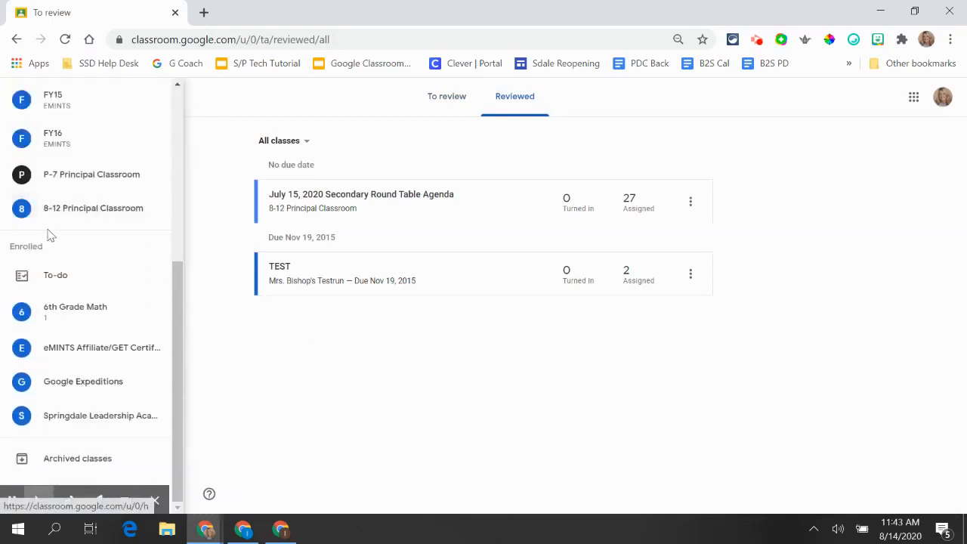
click(65, 281)
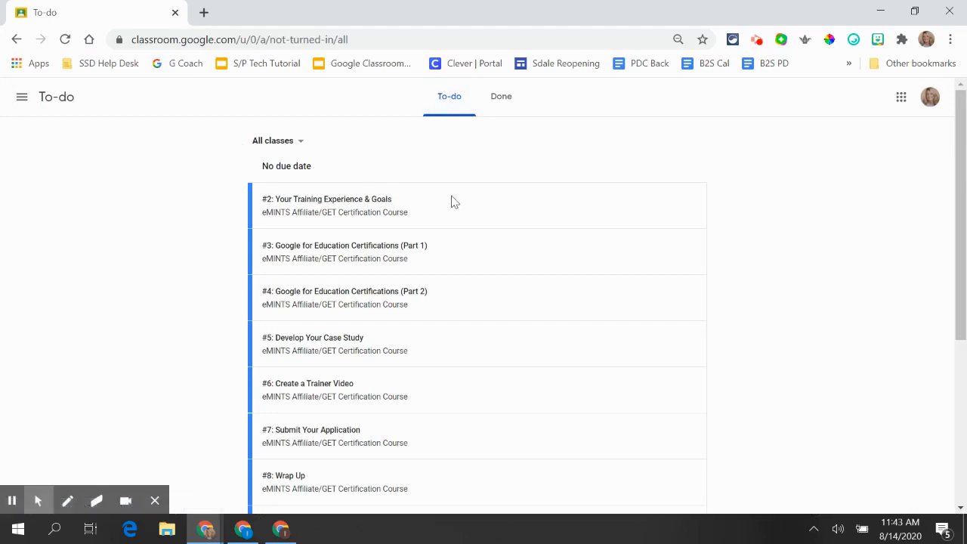
click(502, 97)
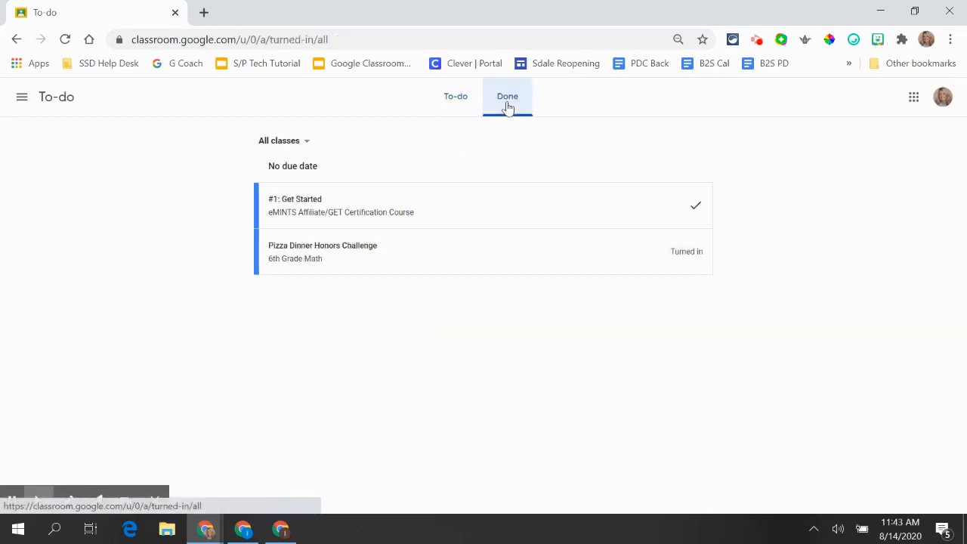
Open the overview of archived classes.
click(22, 97)
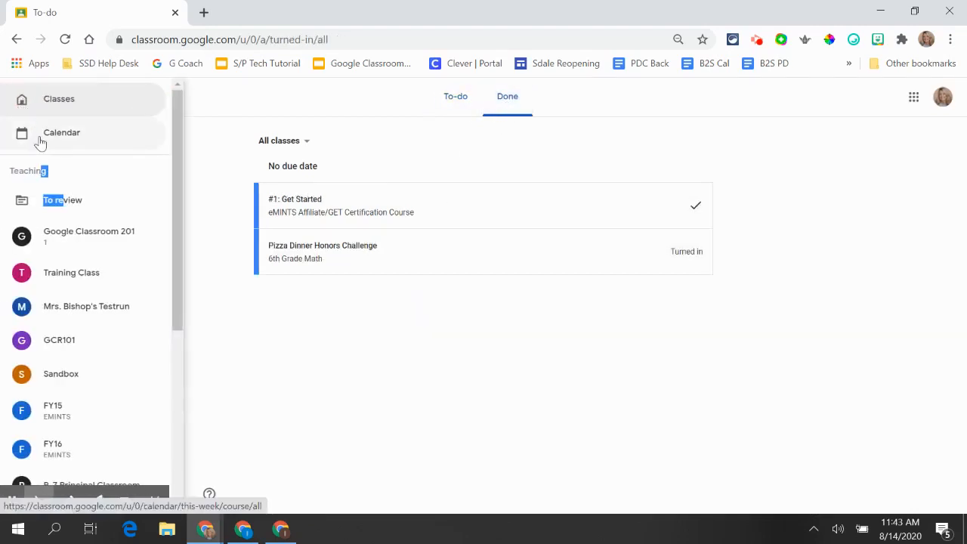
scroll(82, 201, down, 4)
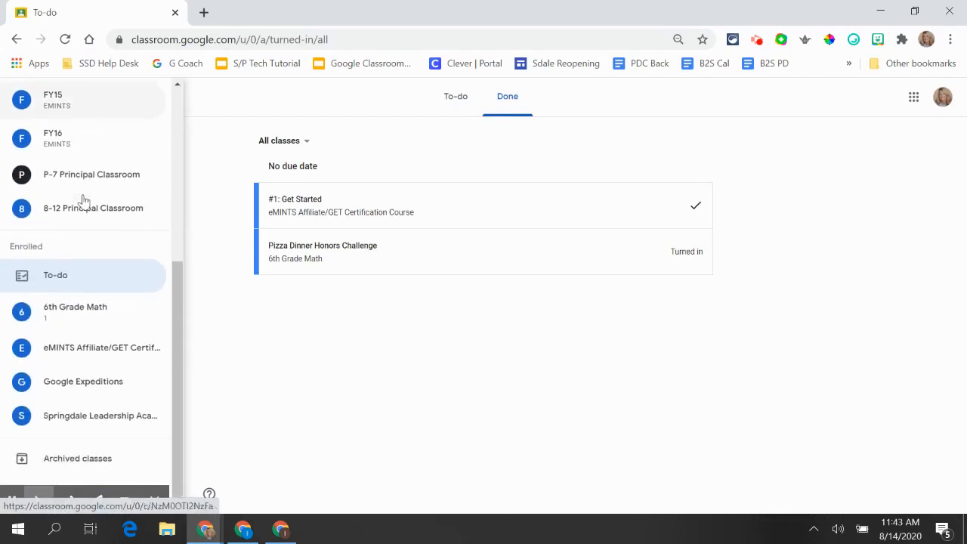
click(108, 463)
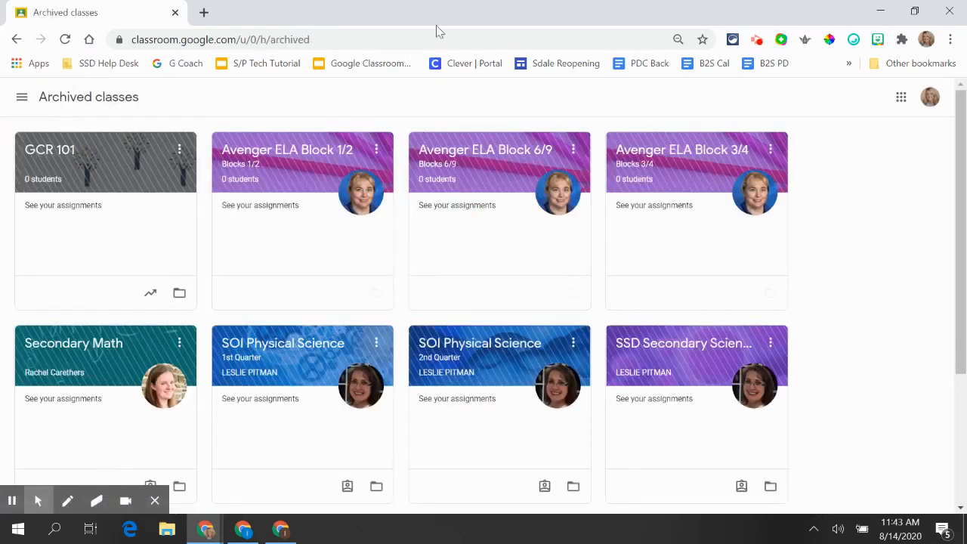
Return to the active classes and open the Classwork page of Google Classroom 201.
click(21, 96)
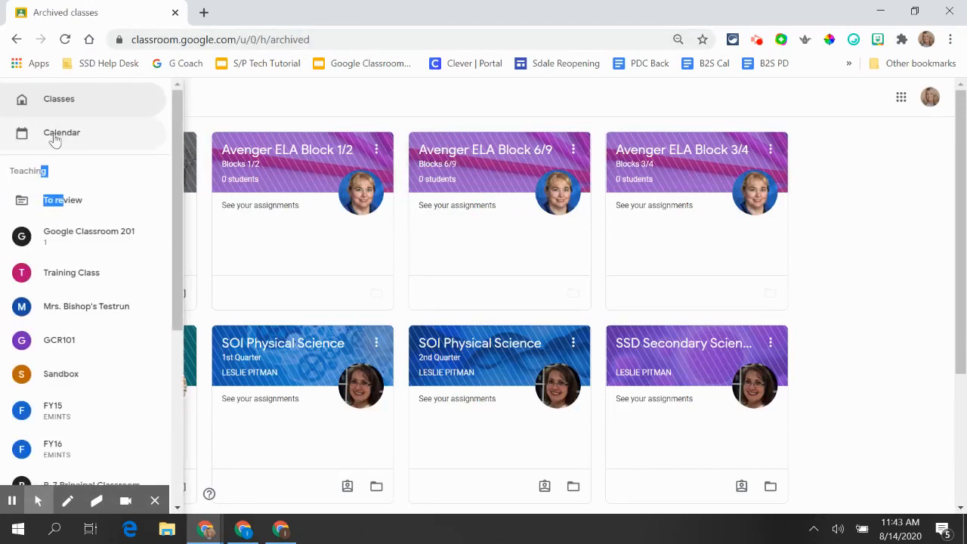
click(60, 98)
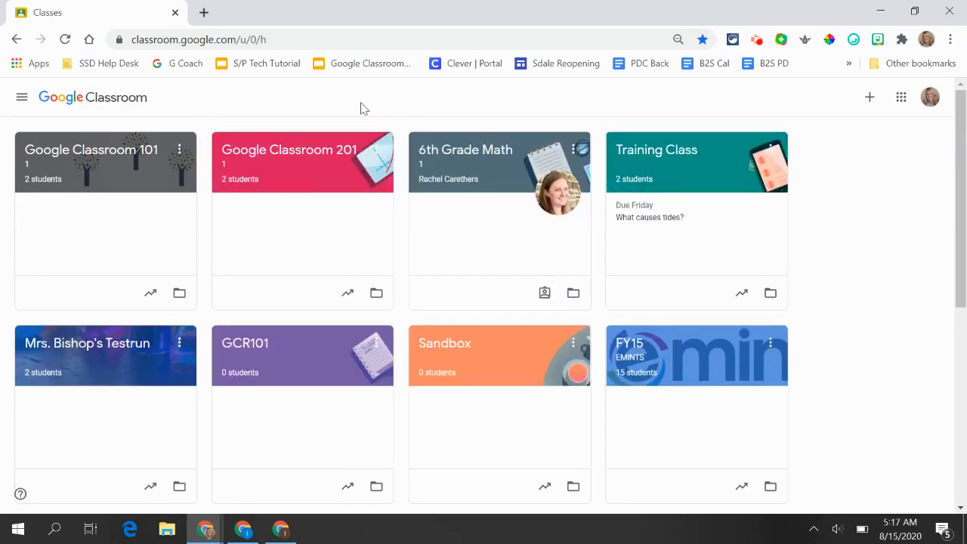
click(308, 153)
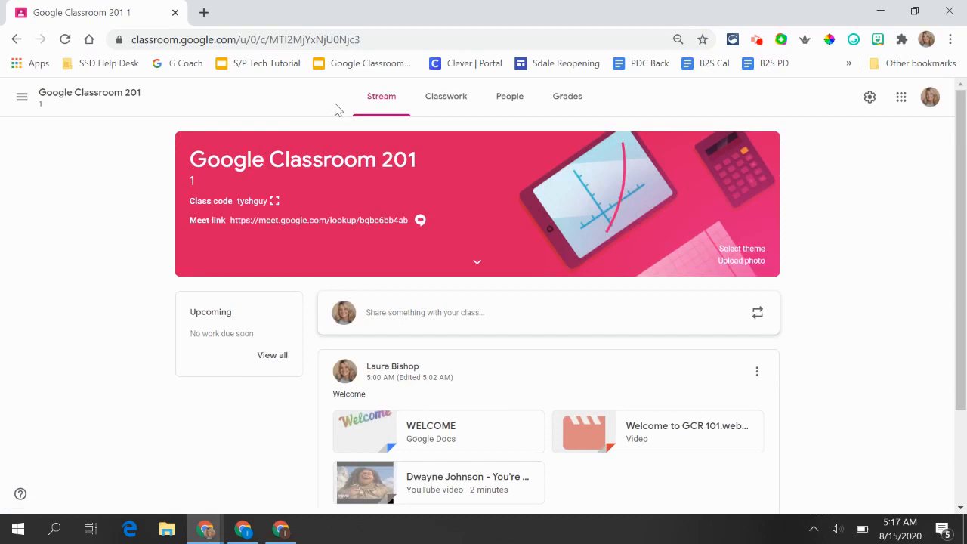
click(450, 106)
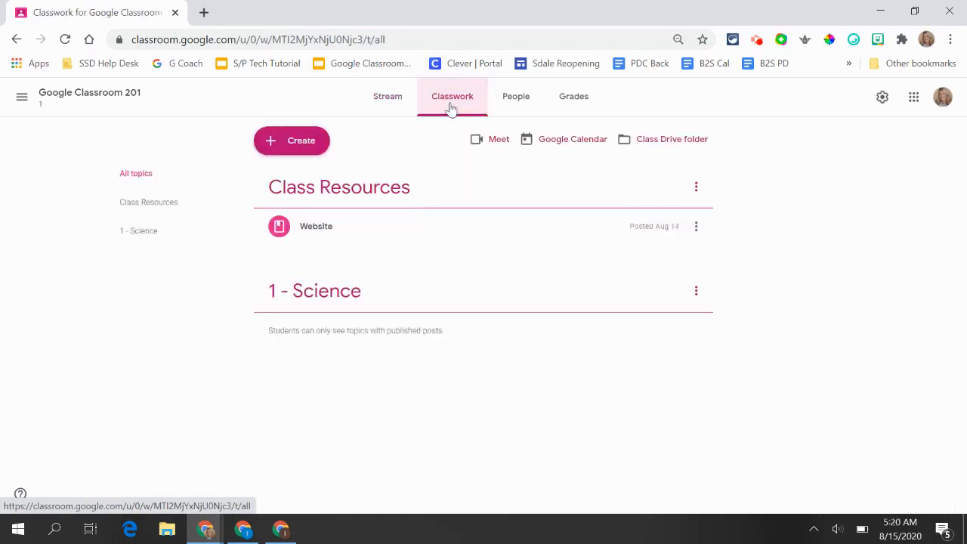
Reuse the "What causes tides?" post from Google Classroom 101 as a new assignment, with new copies of all attachments.
click(298, 143)
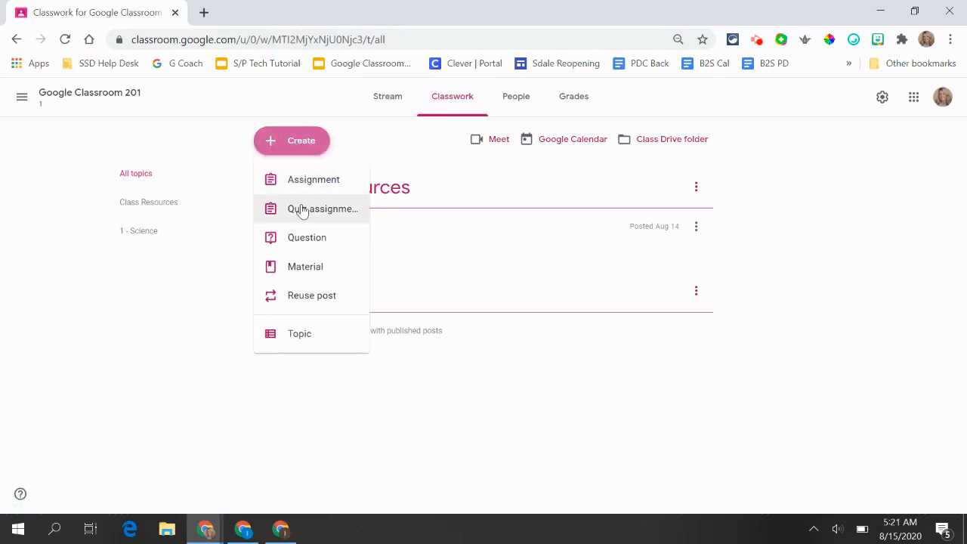
click(300, 301)
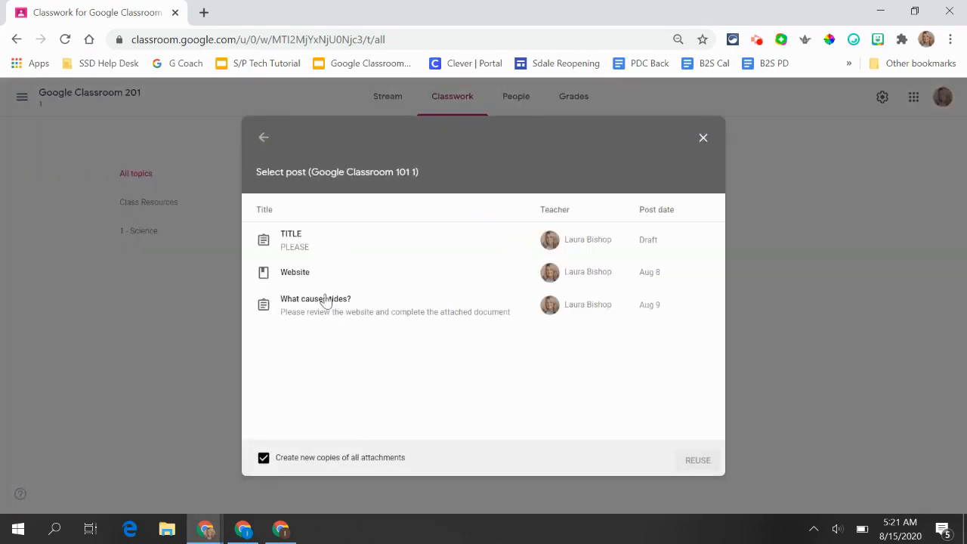
click(324, 301)
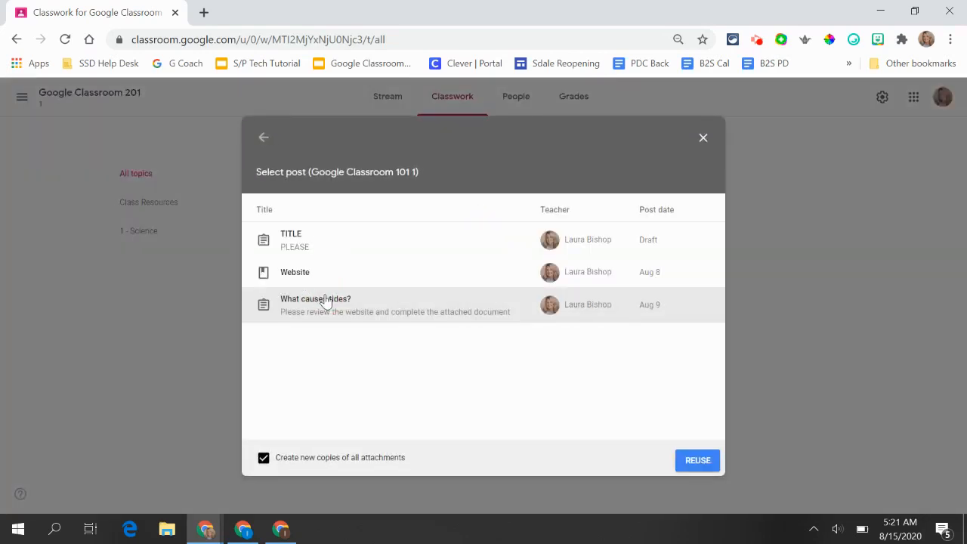
drag(278, 463, 434, 468)
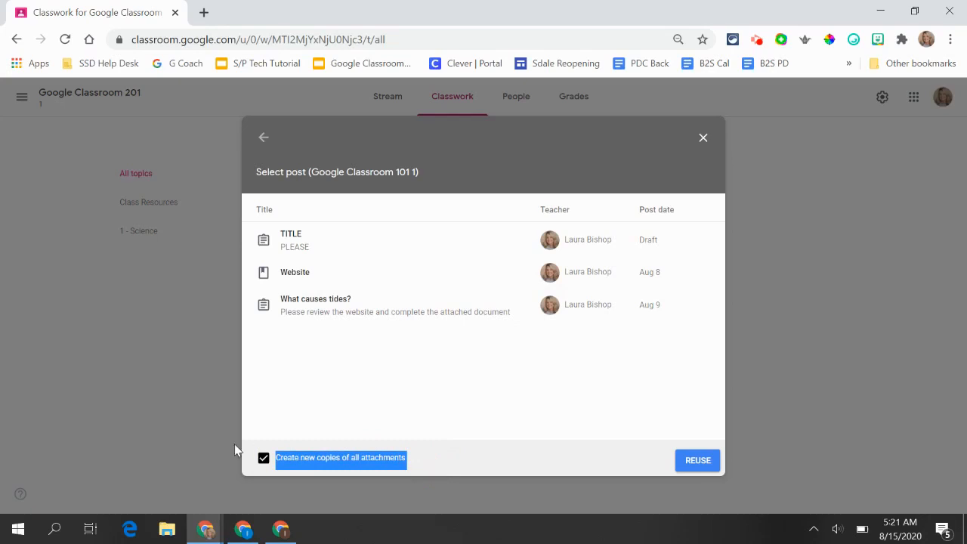
click(695, 466)
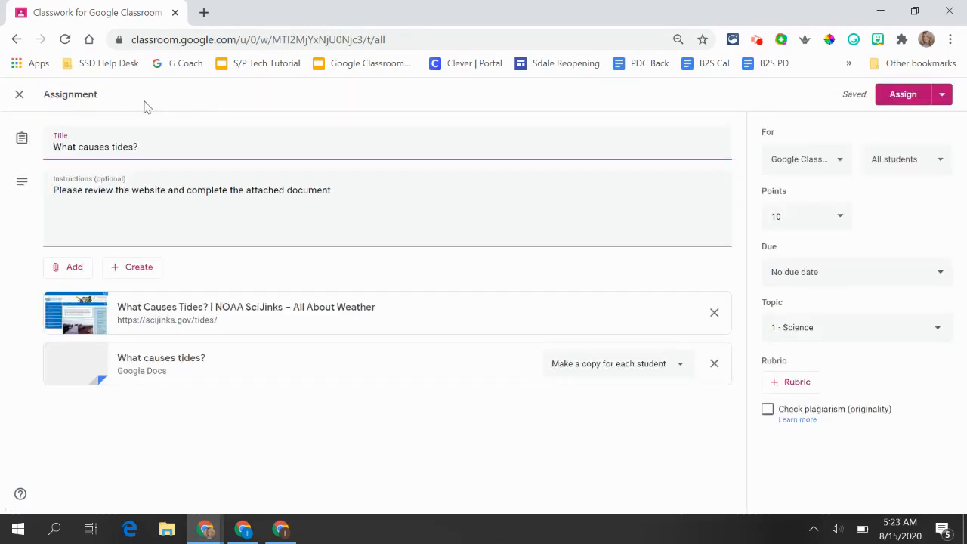
Add "Demo" at the start of the assignment title so it reads "Demo What causes tides?".
text(De)
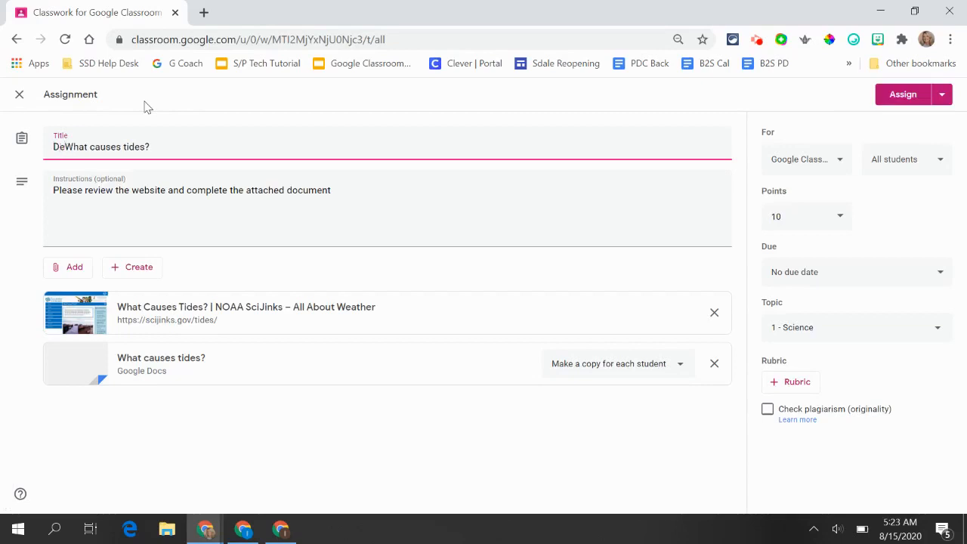
text(mo)
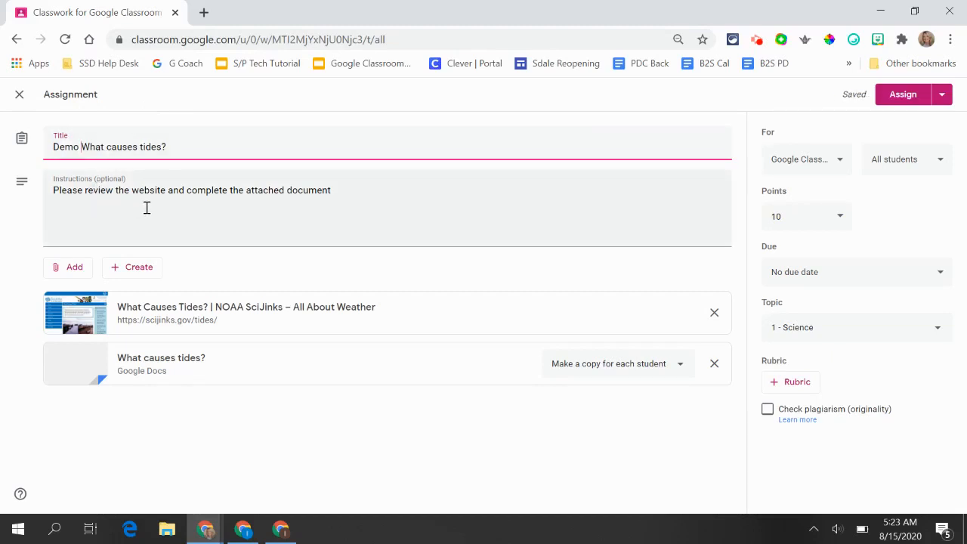
Review the attachment sources and the document's student access options, keeping "Make a copy for each student".
click(71, 270)
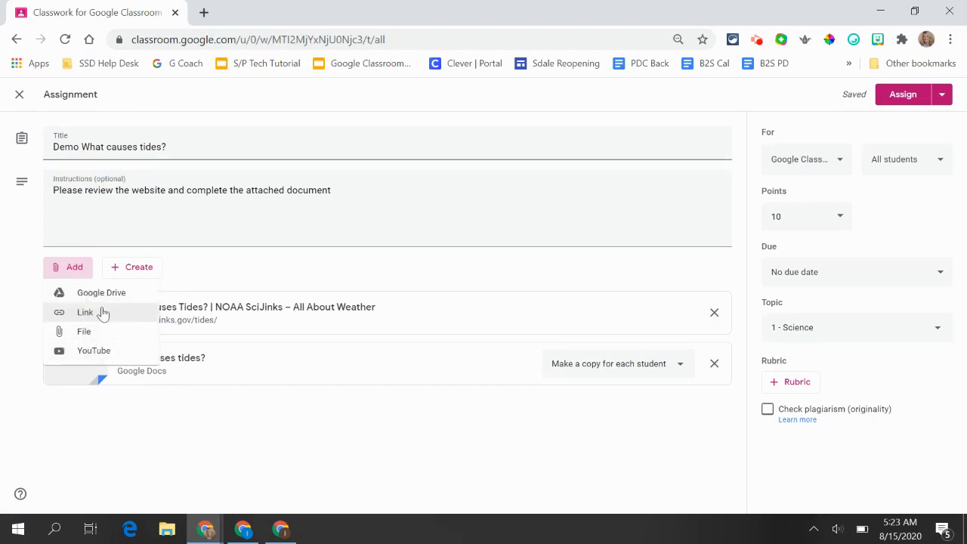
click(223, 272)
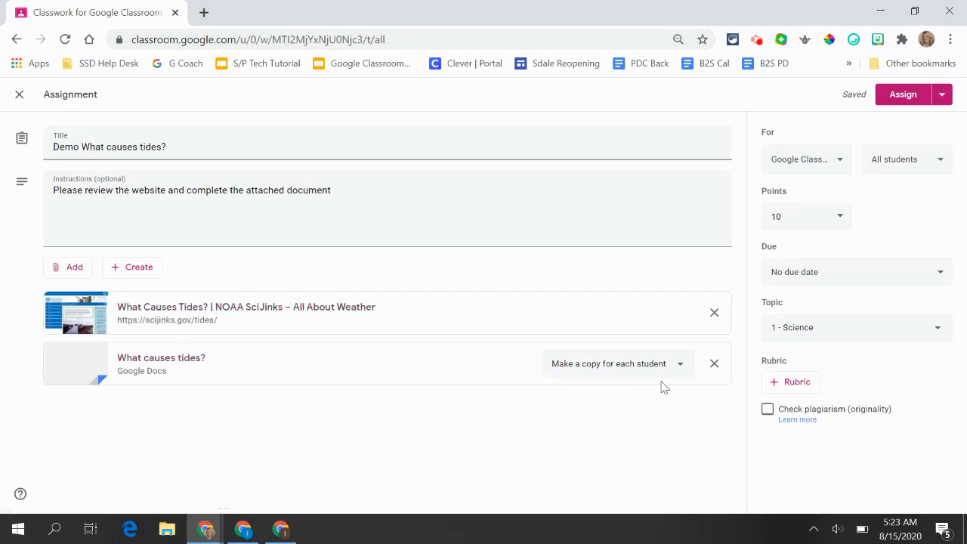
click(679, 364)
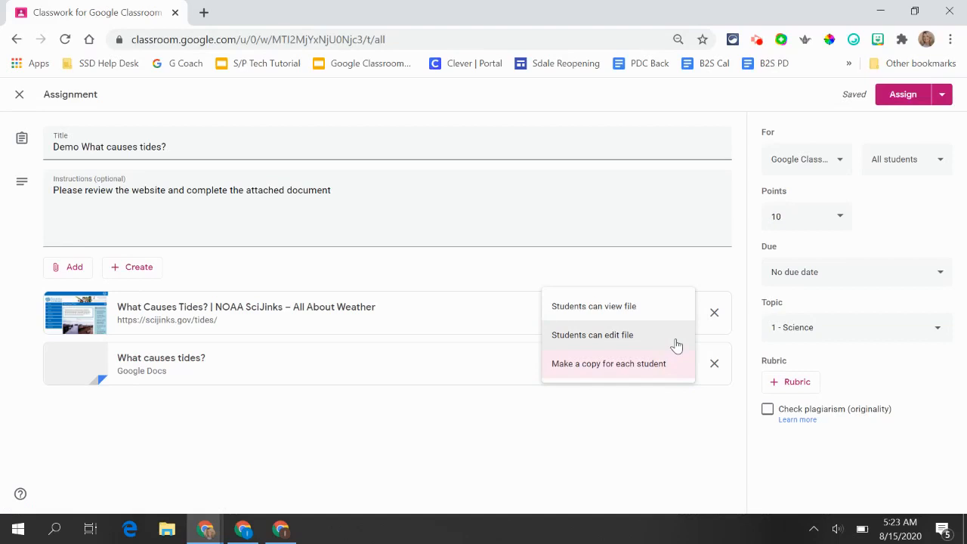
click(675, 372)
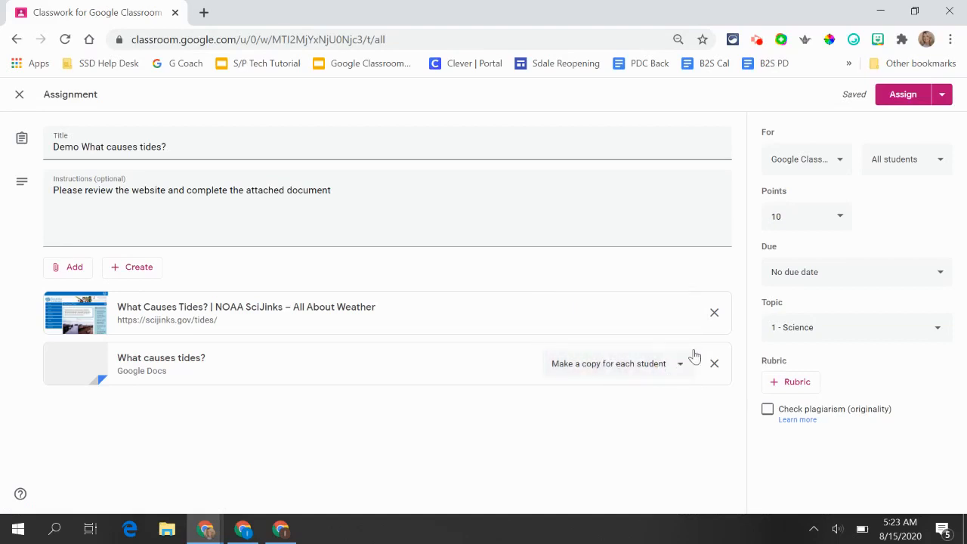
Review the available classes and students for the assignment, keeping Google Classroom 201 and "All students".
click(840, 163)
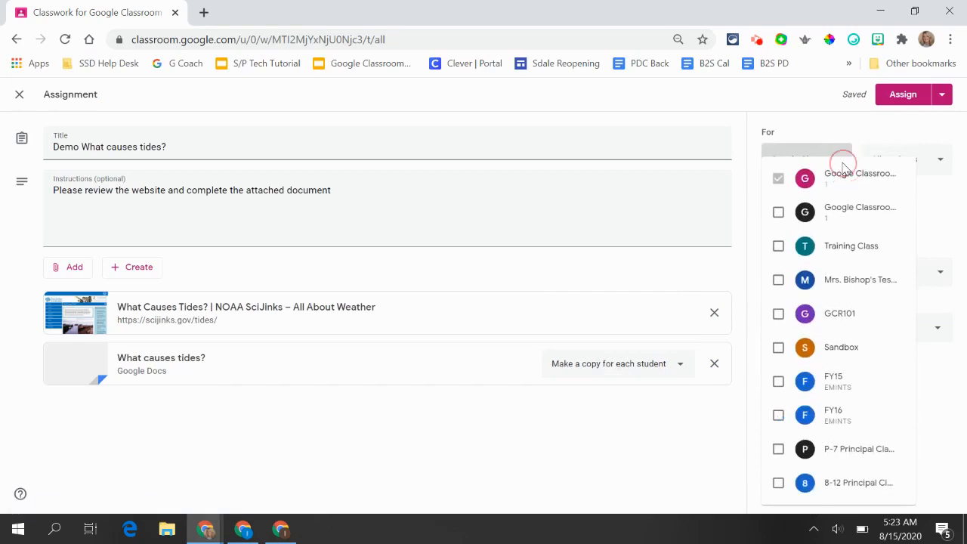
click(840, 151)
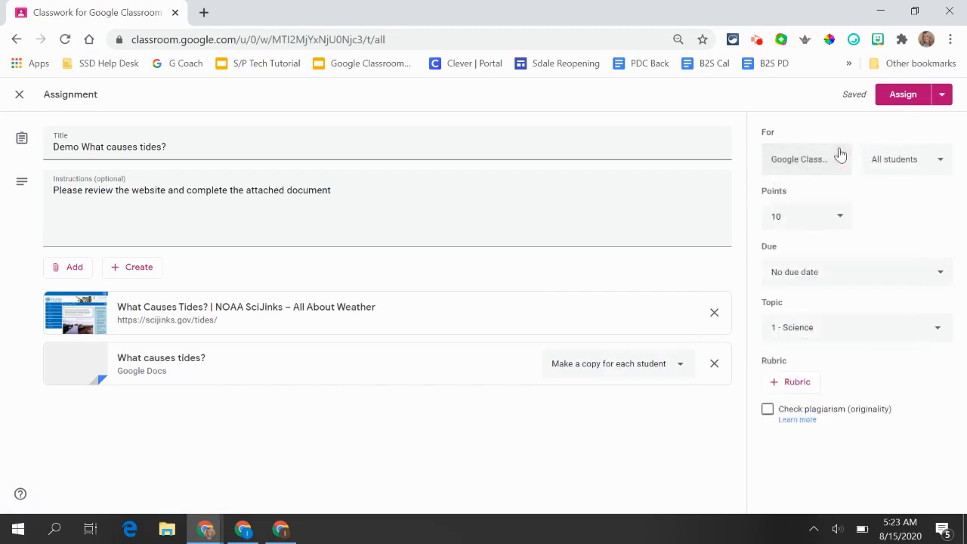
click(943, 164)
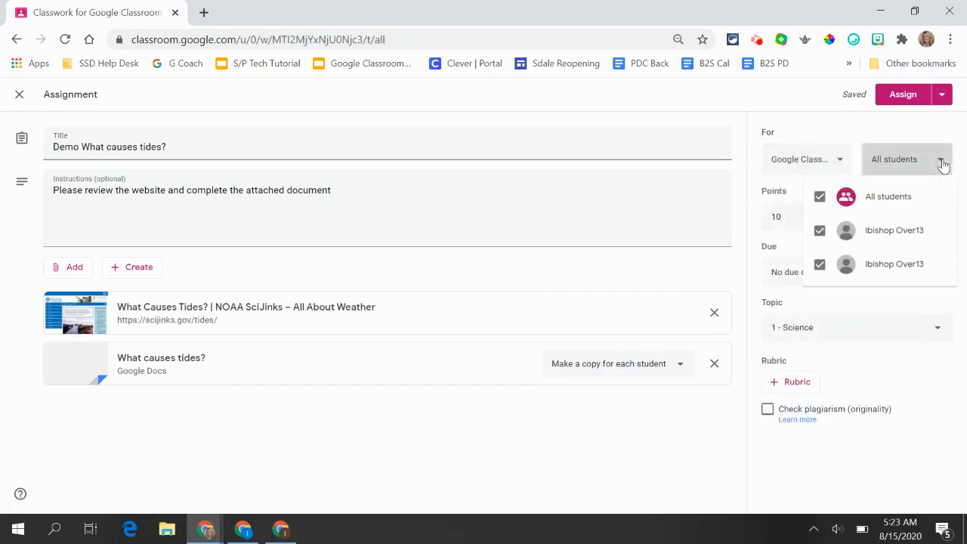
click(899, 162)
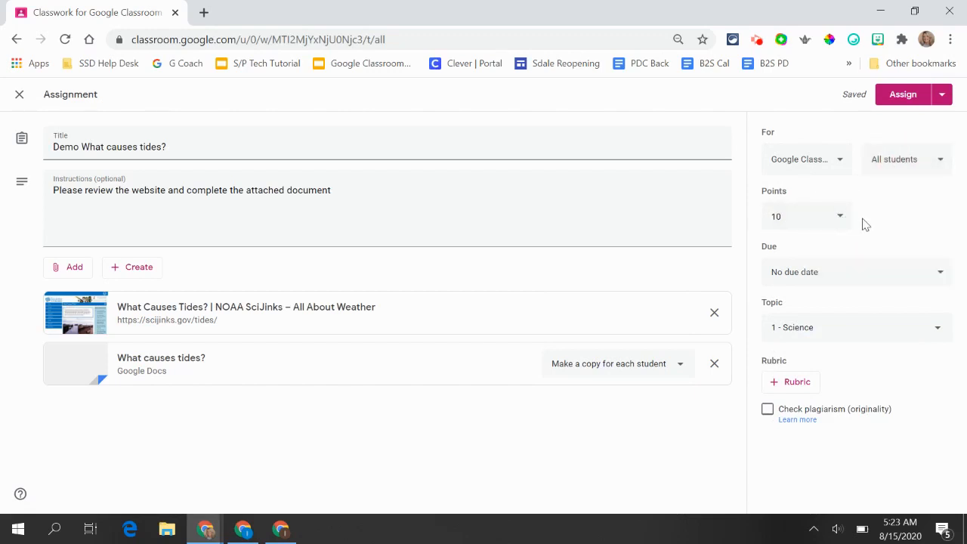
Set the assignment's due date to Aug 21, 2020 at 11:59 PM.
click(938, 276)
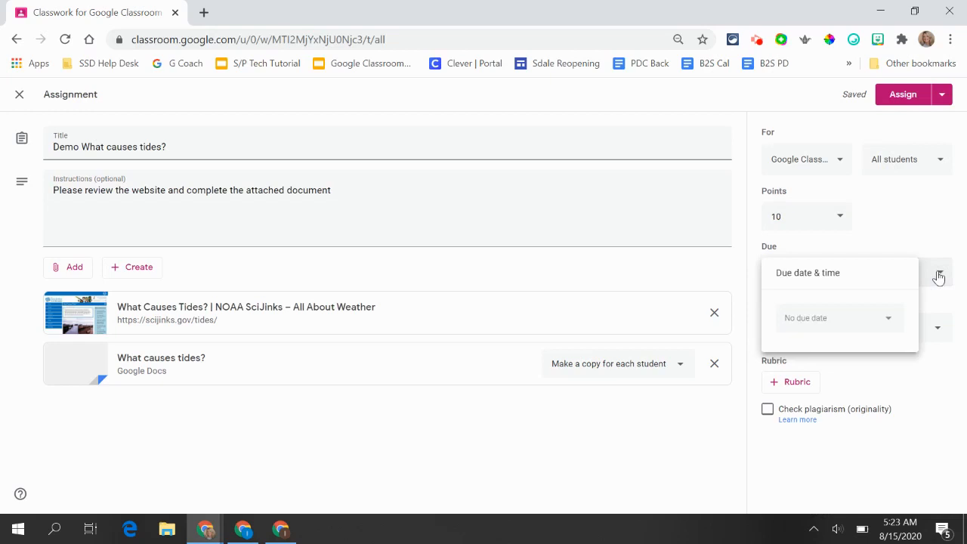
click(888, 324)
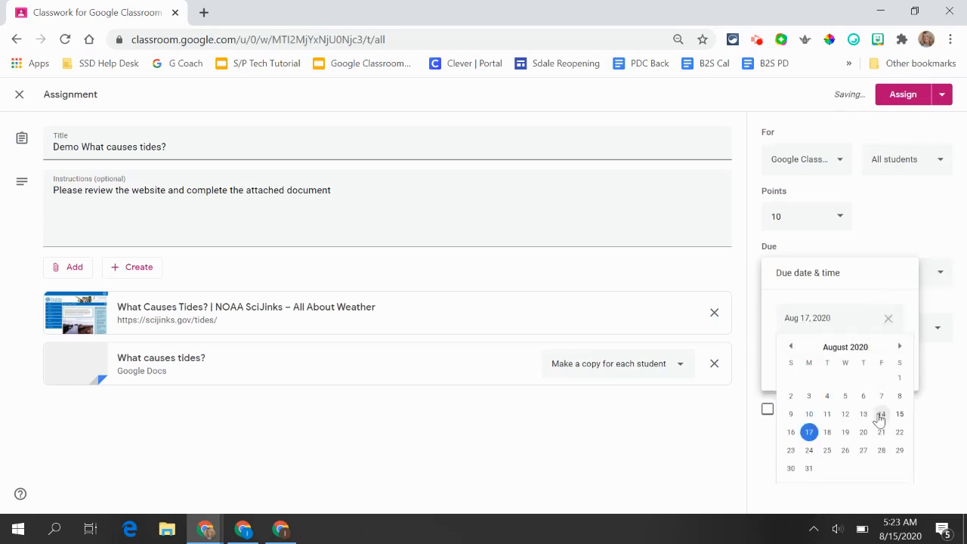
click(881, 432)
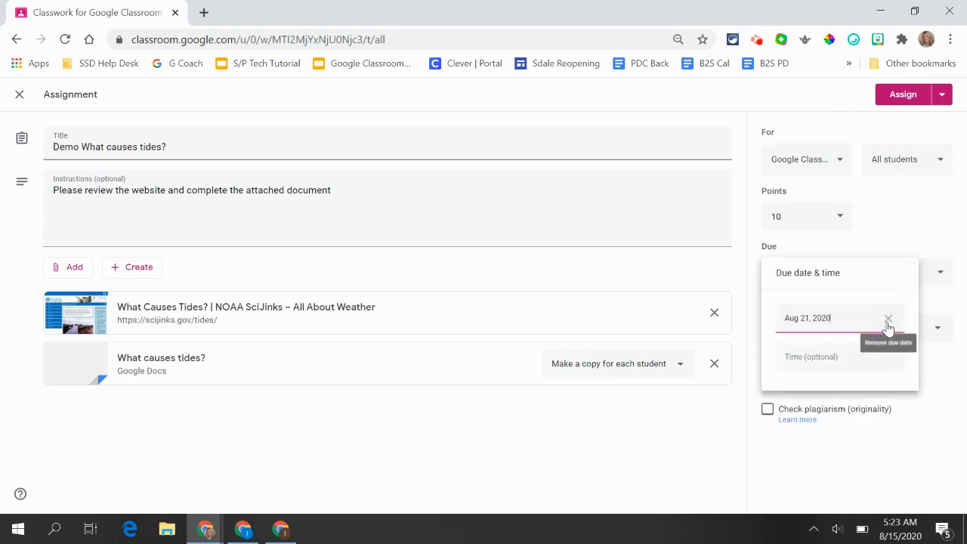
click(820, 358)
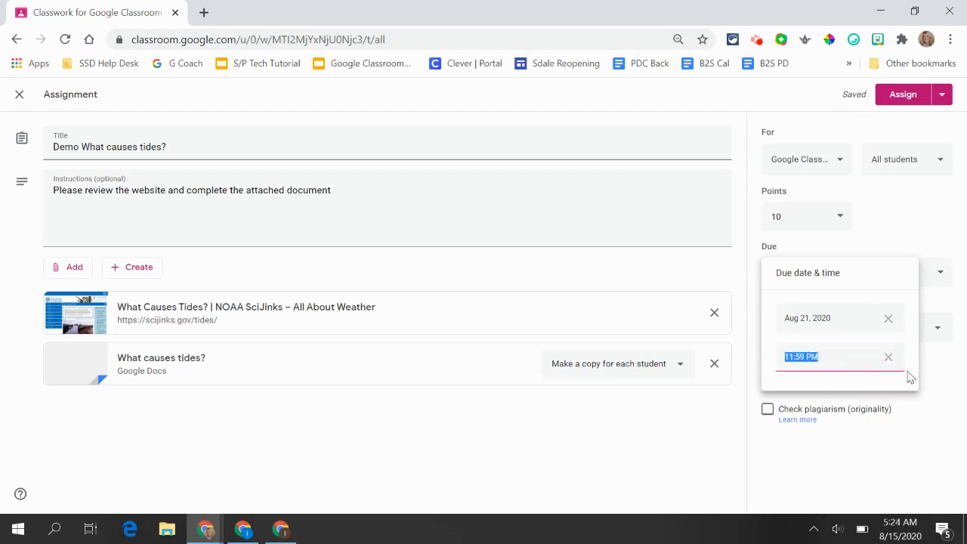
click(943, 364)
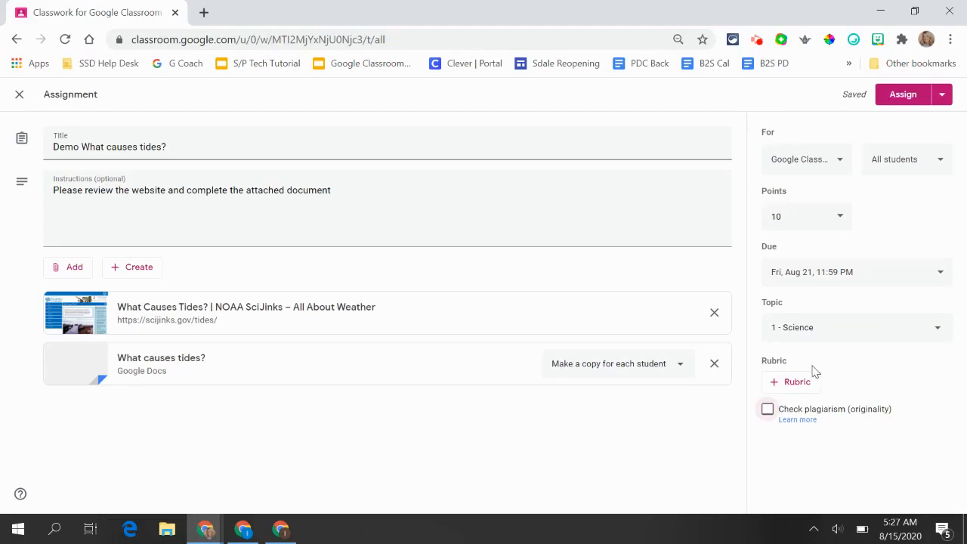
Turn on the plagiarism (originality) check for the assignment and consult its help article on originality reports.
click(766, 412)
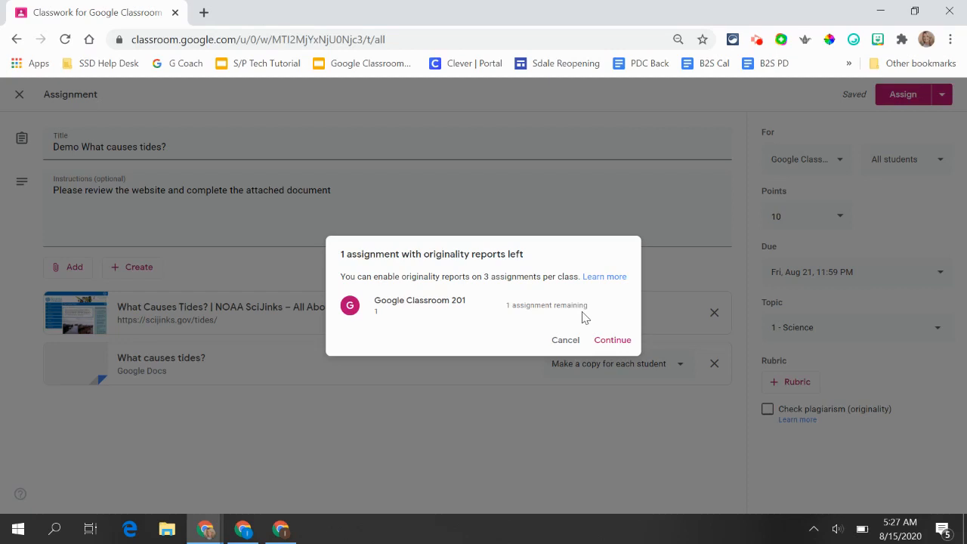
click(612, 346)
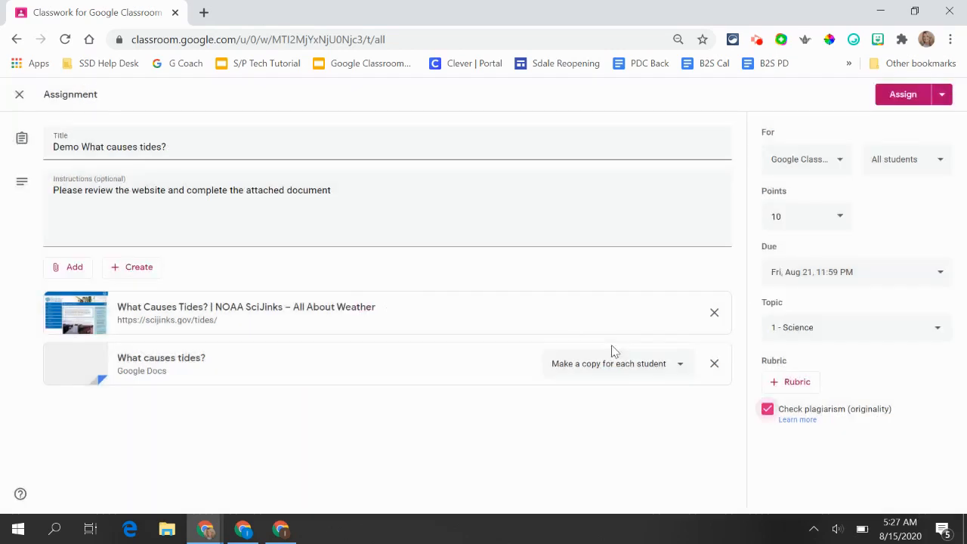
click(797, 420)
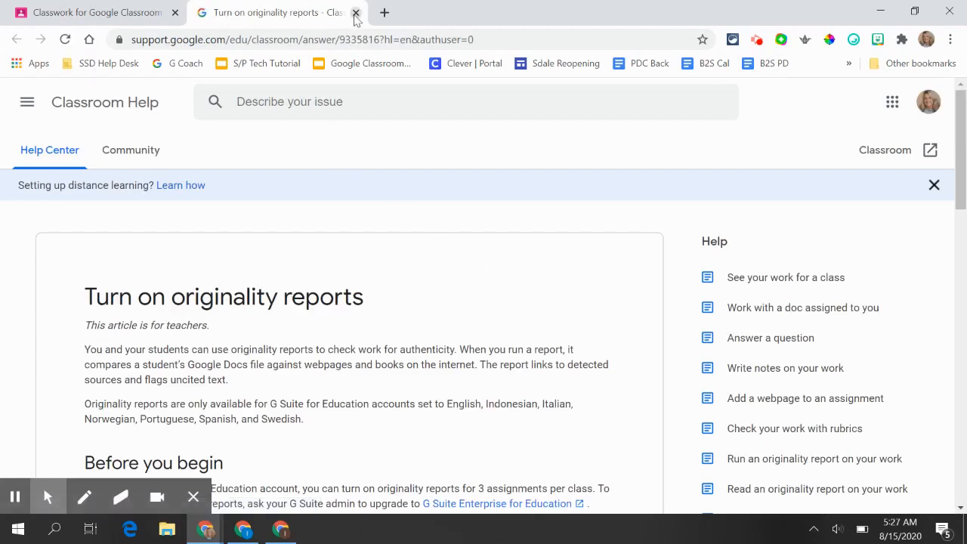
scroll(349, 246, down, 2)
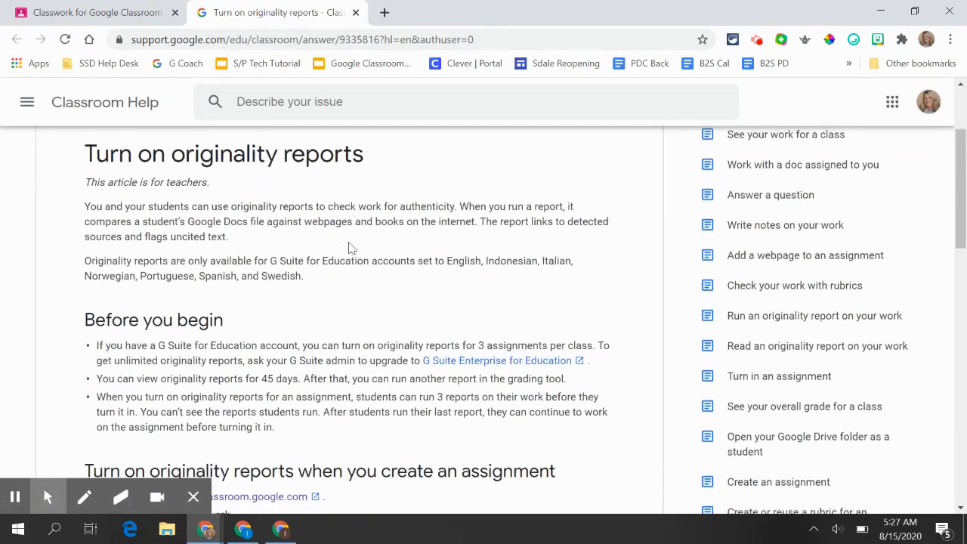
click(355, 12)
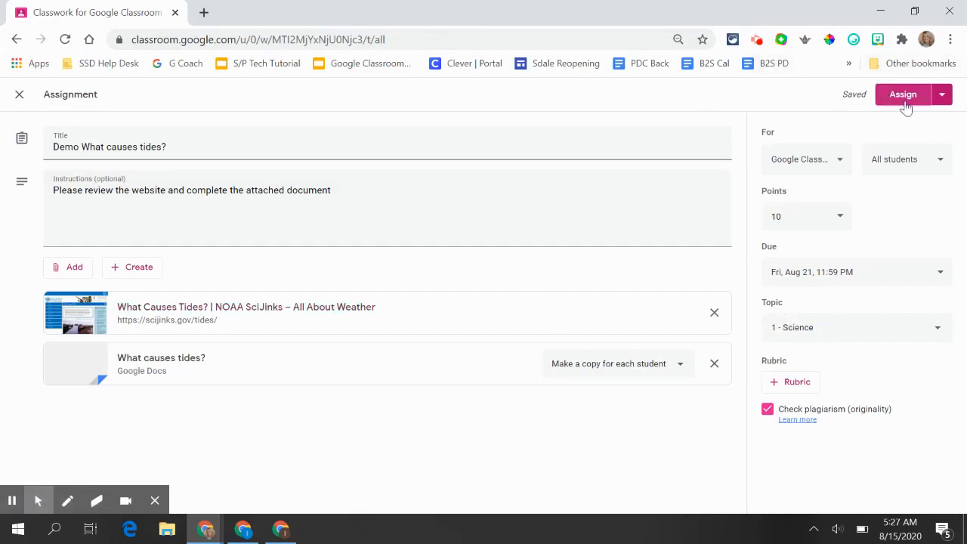
Check the alternative posting options and assign "Demo What causes tides?" to the class right away.
click(941, 95)
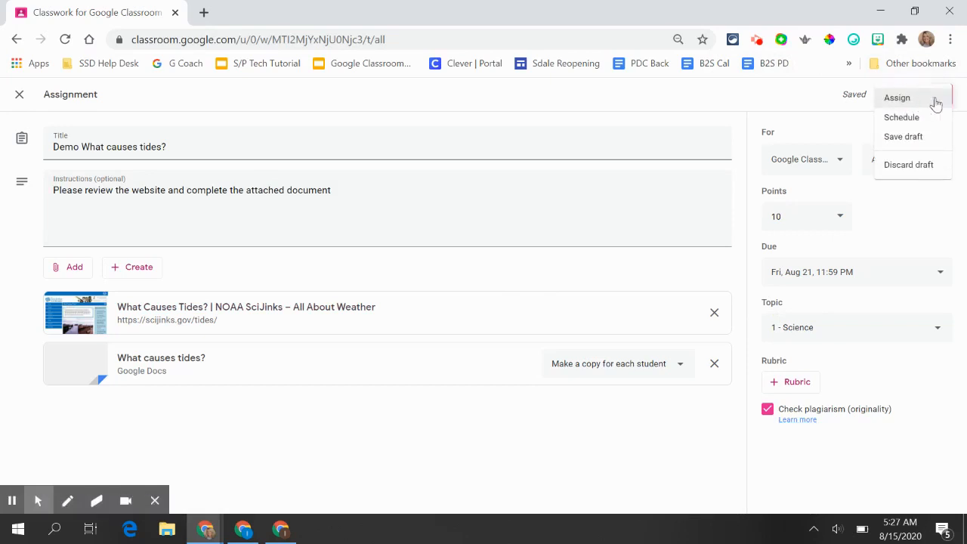
click(803, 104)
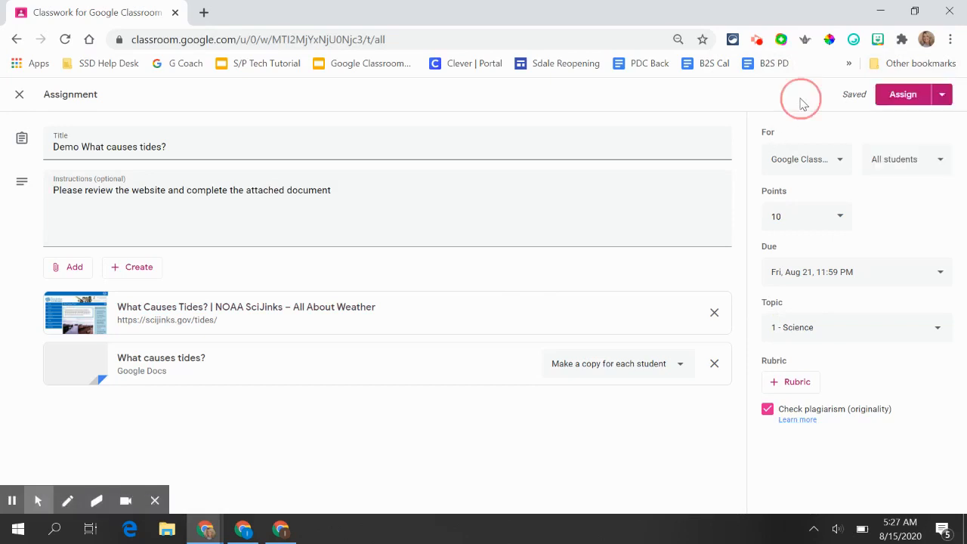
click(897, 99)
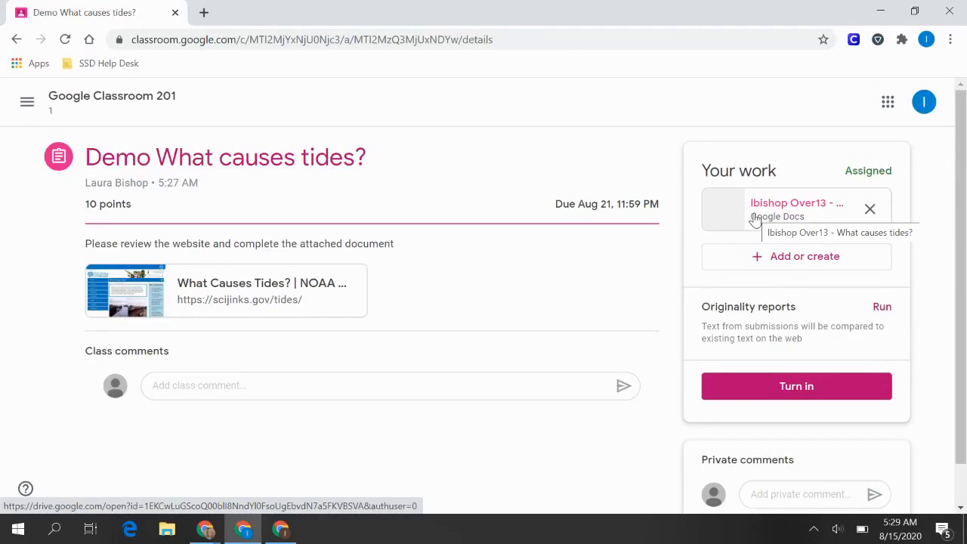
Open the student's copy of the "What causes tides?" document and enter "Moon" and "Tide" on separate lines below the prompt.
click(754, 218)
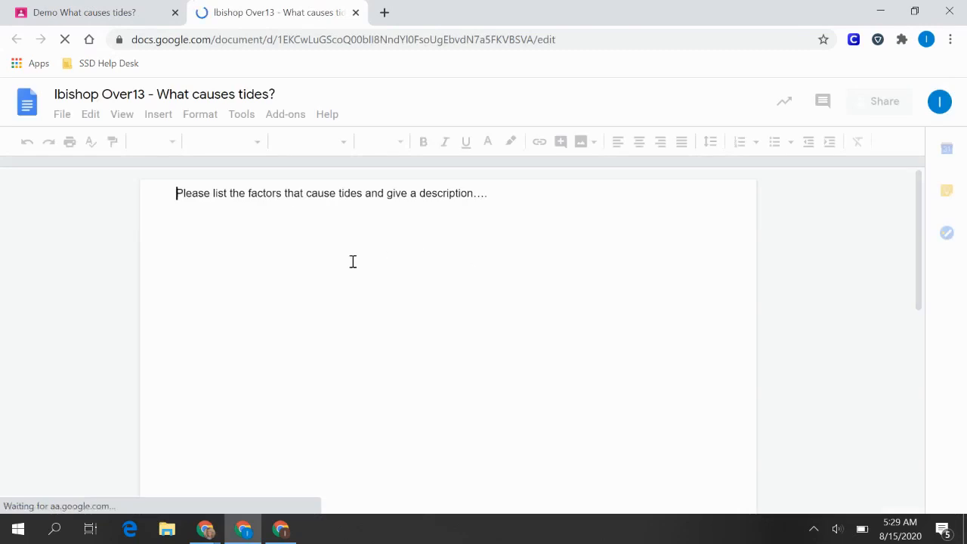
text(Moon)
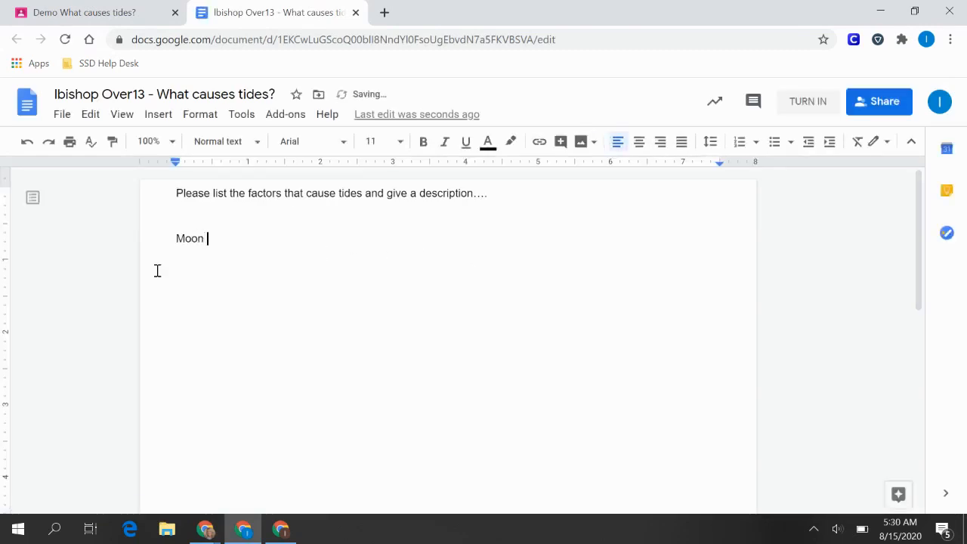
key(Return)
text(Tide)
Switch to the second student account, load the updated class stream and open the "Demo What causes tides?" assignment.
click(280, 531)
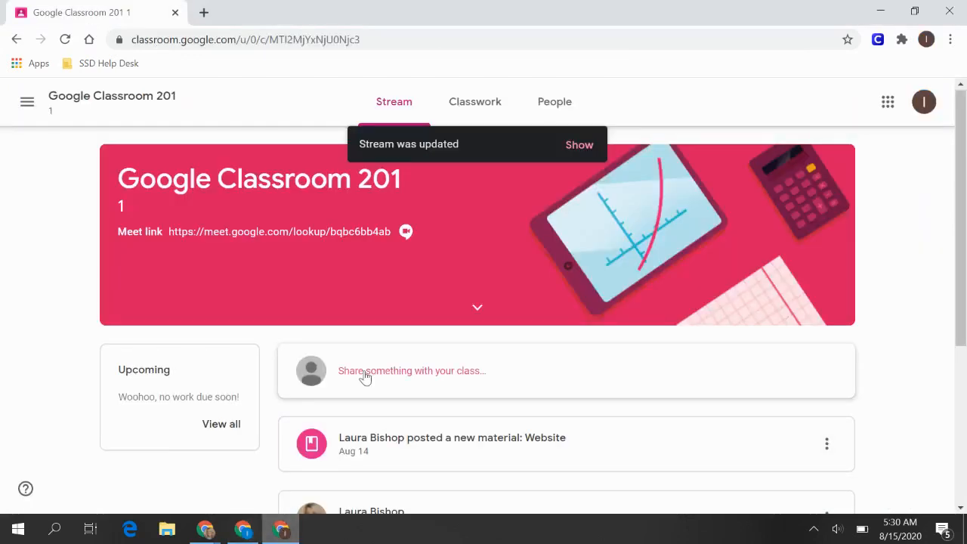
scroll(432, 382, down, 2)
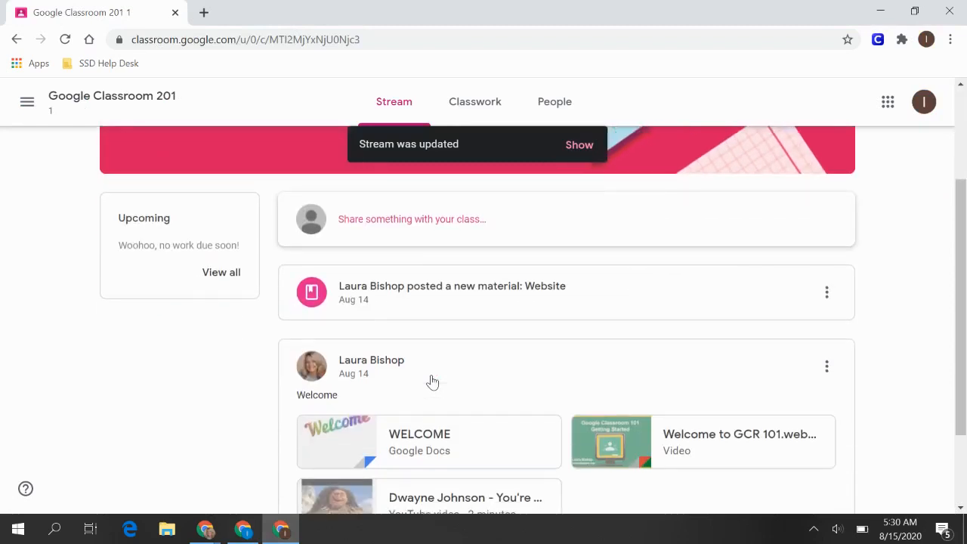
click(579, 147)
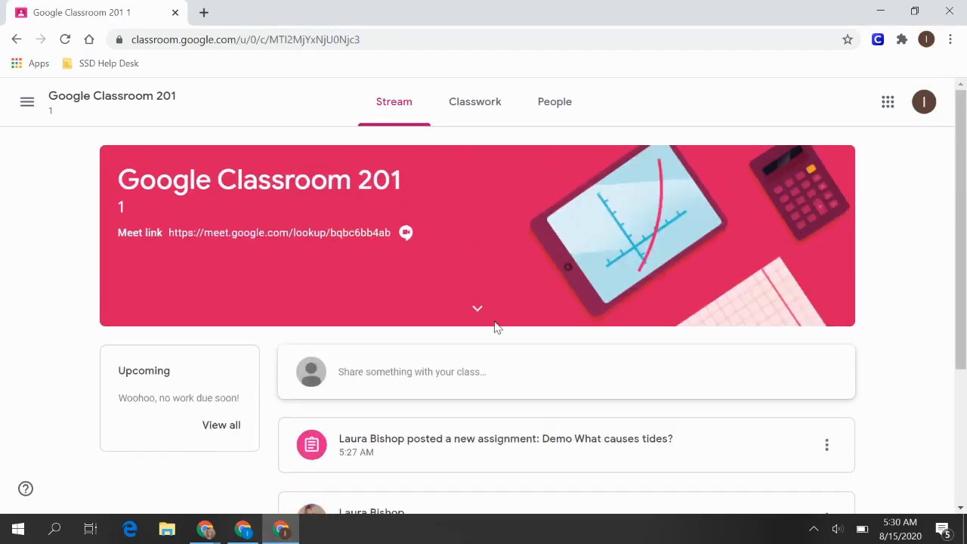
scroll(491, 340, down, 3)
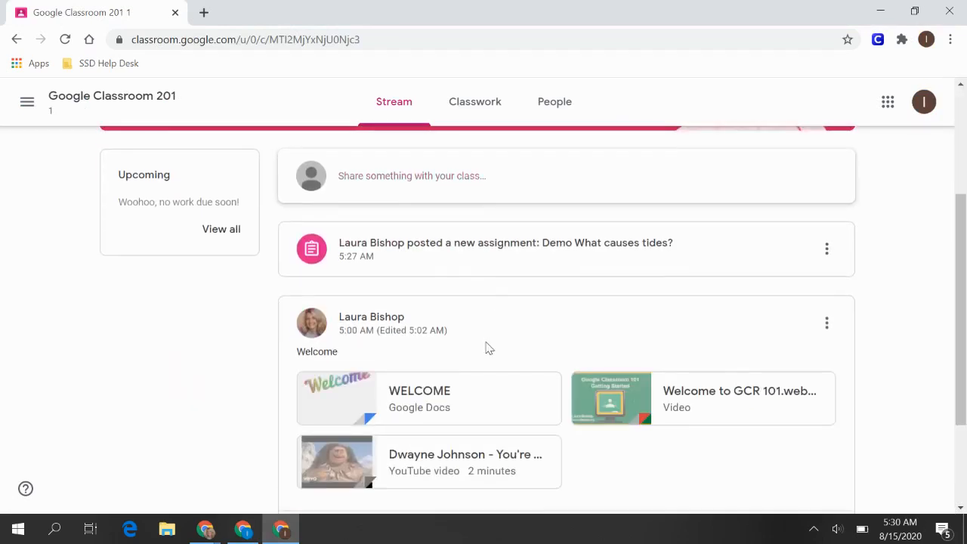
click(509, 244)
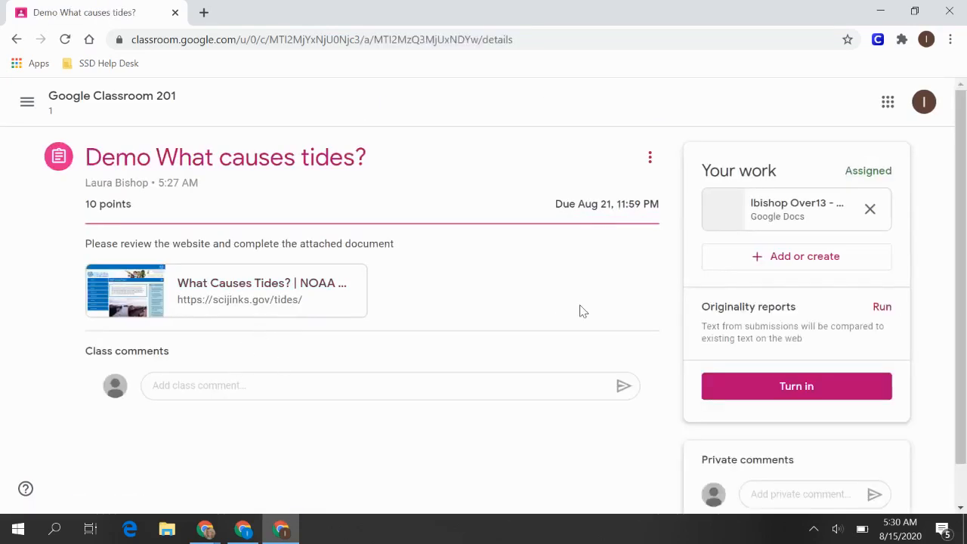
Insert the passage beginning "Forces that contribute to tides are called tidal constituents." in this student's document copy and turn it in.
click(792, 212)
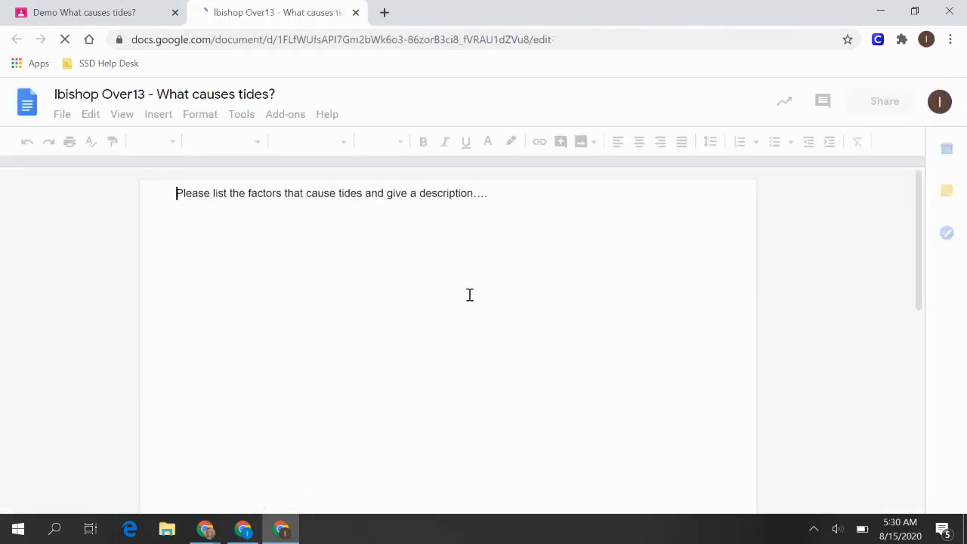
click(261, 226)
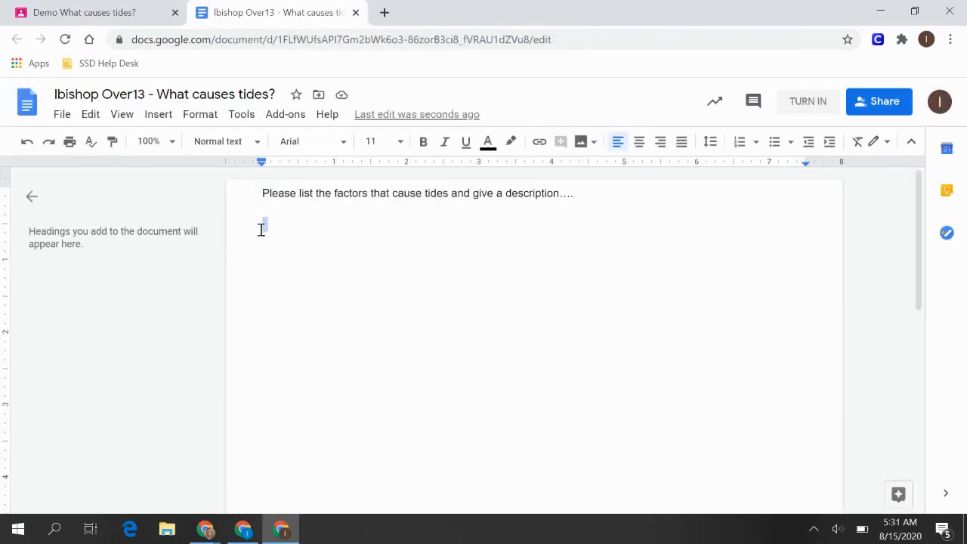
text(Forces that contribute to tides are called tidal constituents. The Earth’s rotation is a tidal constituent. The major tidal constituent is the moon’s gravitational pull on the Earth. The closer objects are, the greater the gravitational force is between them. Although the sun and moon both exert gravitational force on the Earth, the moon’s pull is stronger because the moon is much closer to the Earth than the sun is.  The moon’s ability to raise tides on the Earth is an example of a tidal force. The moon exerts a tidal force on the whole planet. This has little effect on Earth’s land surfaces, because they are less flexible. Land surfaces do move, however, up to 55 centimeters (22 inches) a day. These movements are called terrestrial tides. Terrestrial tides can change an object’s precise location. Terrestrial tides are important for radio astronomy and calculating coordinates on a global positioning system (GPS). Volcanologists study terrestrial tides because this movement in the Earth’s crust can sometimes trigger a volcanic eruption.  The moon’s tidal force has a much greater effect on the surface of the ocean, of course. Water is liquid and can respond to gravity more dramatically.)
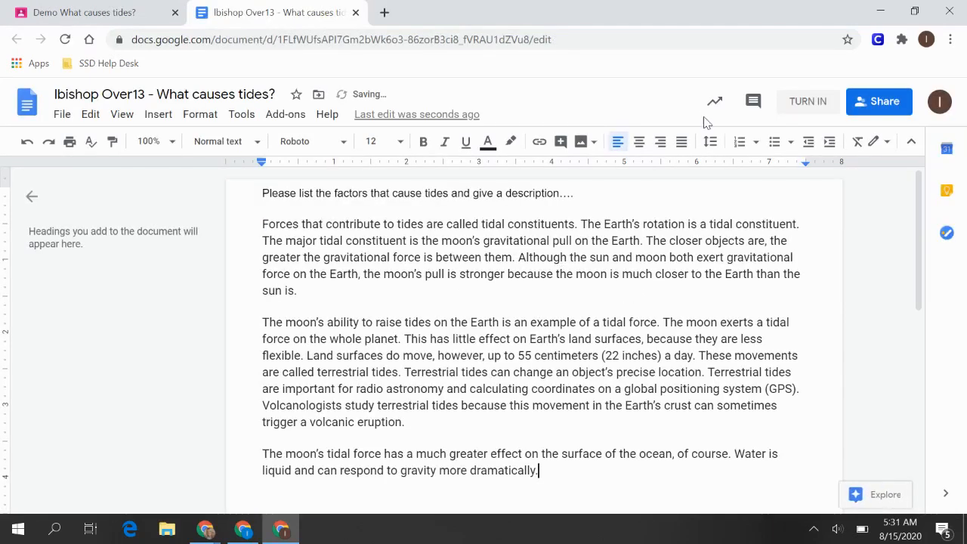
click(807, 102)
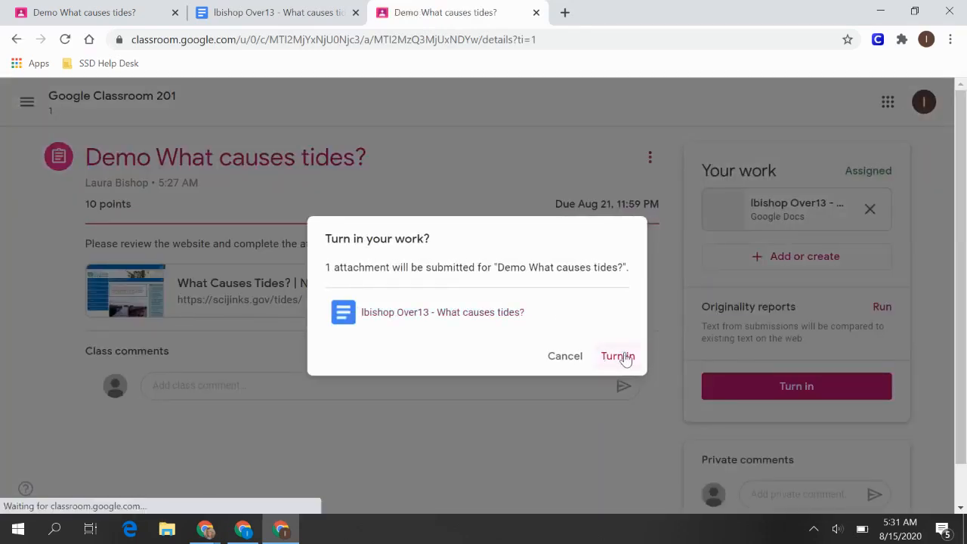
click(626, 358)
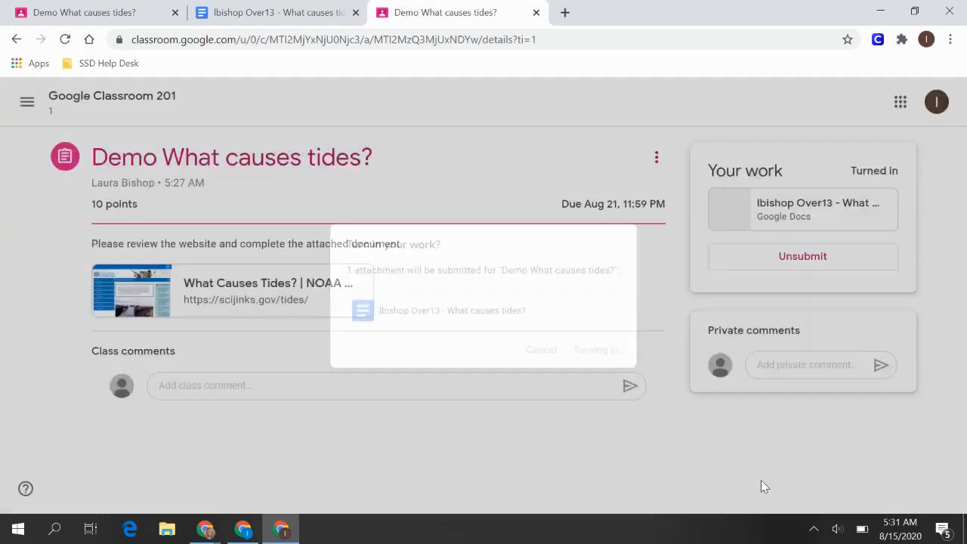
Send the teacher the private comment "Can you please tell me..." on the turned-in assignment.
click(770, 364)
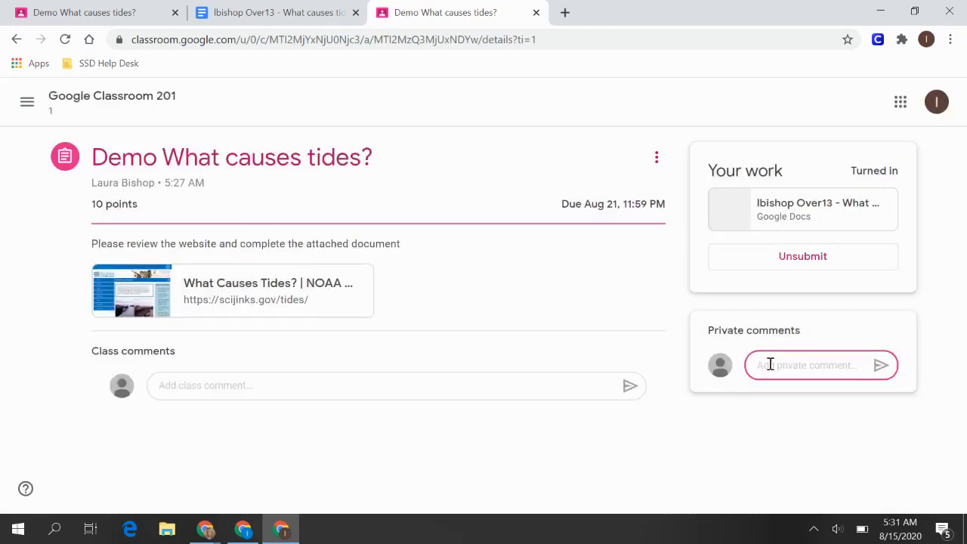
text(Can you)
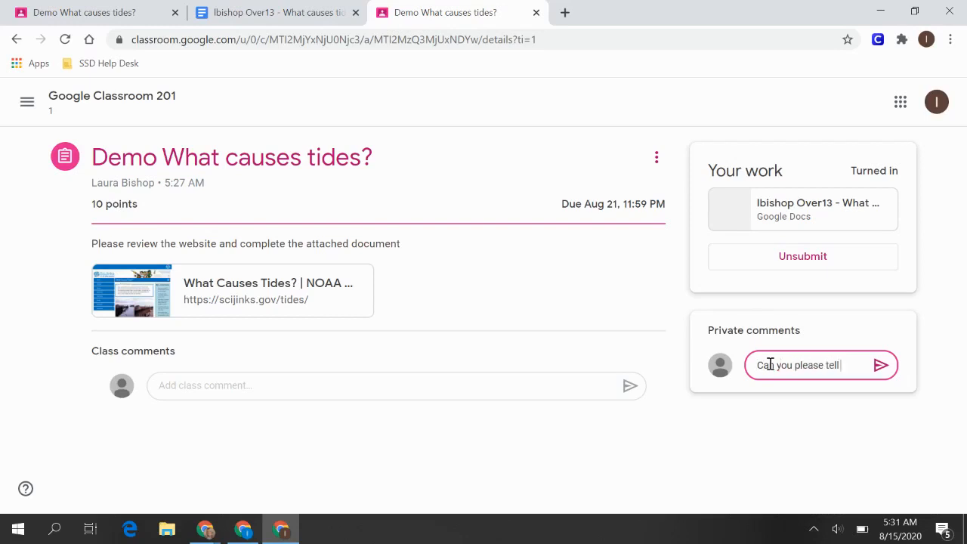
text(please tell me.)
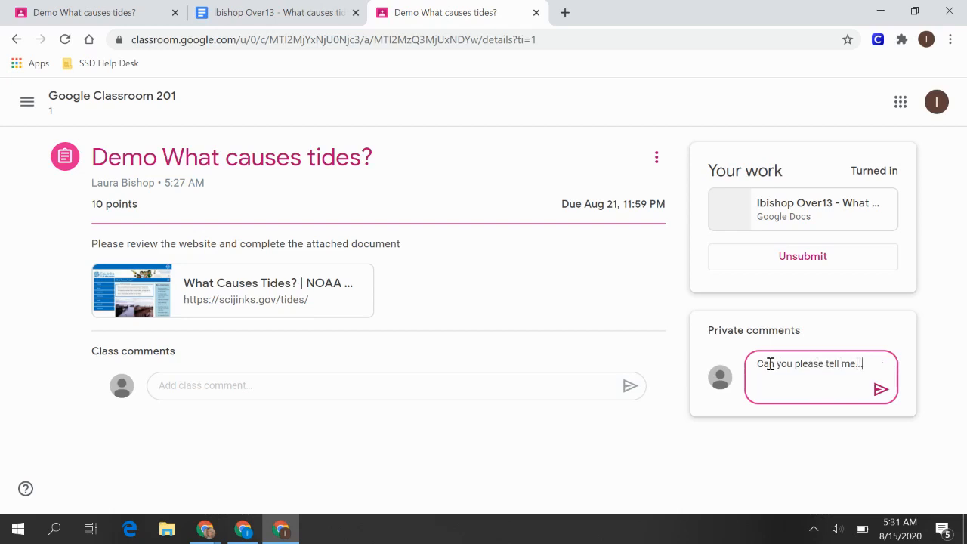
click(880, 392)
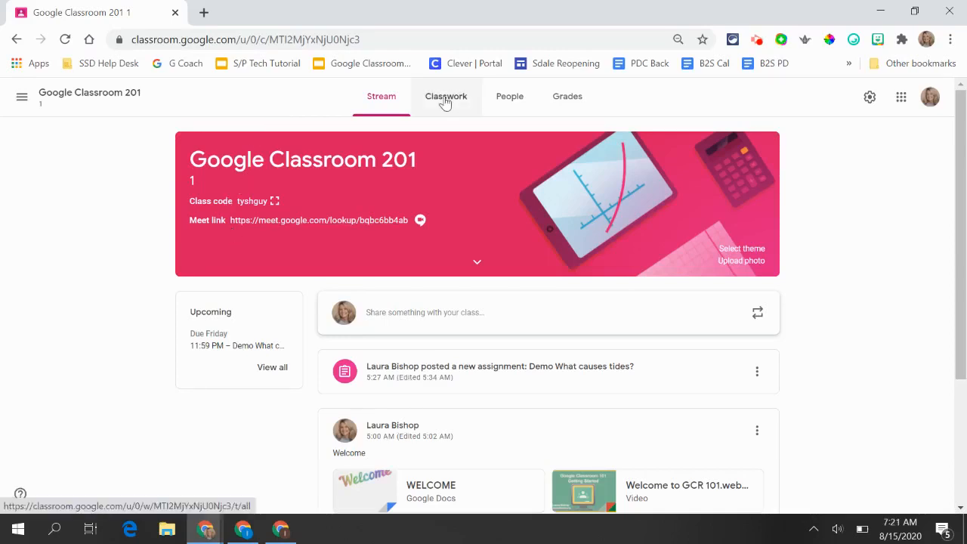
Open the submissions page of the "Demo What causes tides?" assignment from the teacher's classwork list.
click(445, 101)
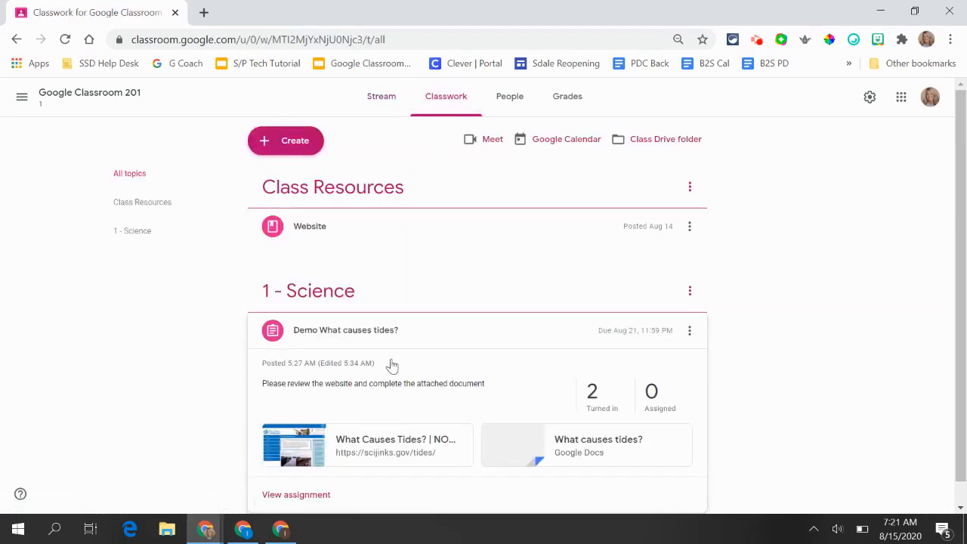
scroll(392, 365, down, 1)
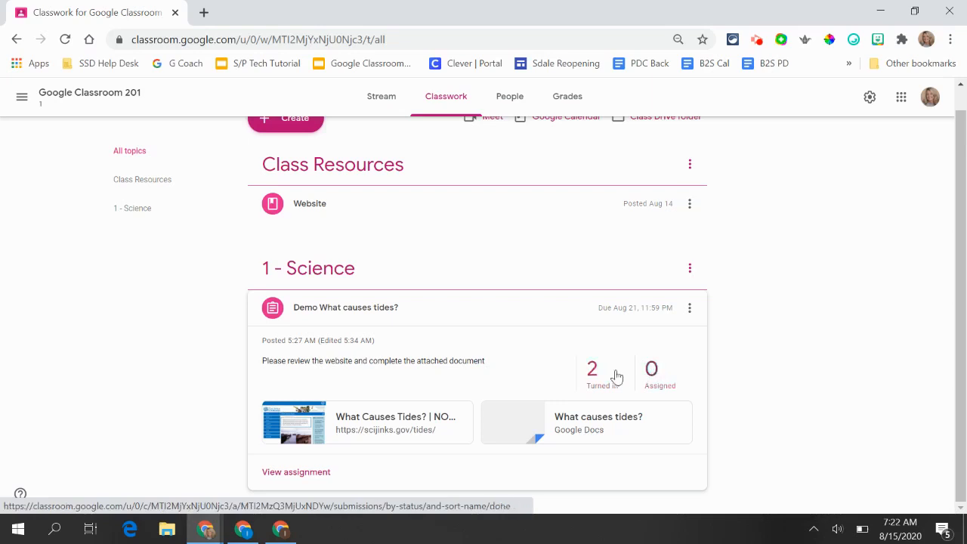
click(315, 480)
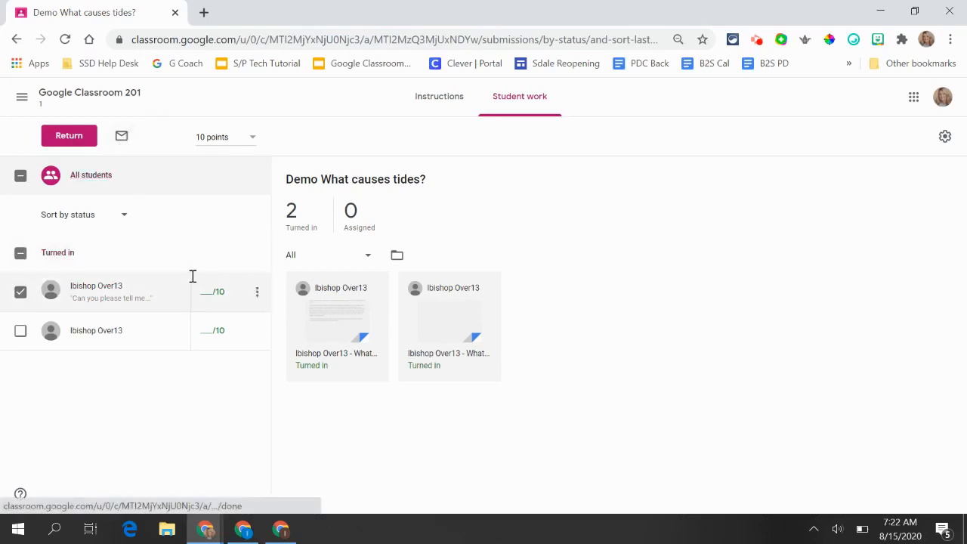
Check the return option for the commented submission and the status filter choices for the student work.
click(257, 293)
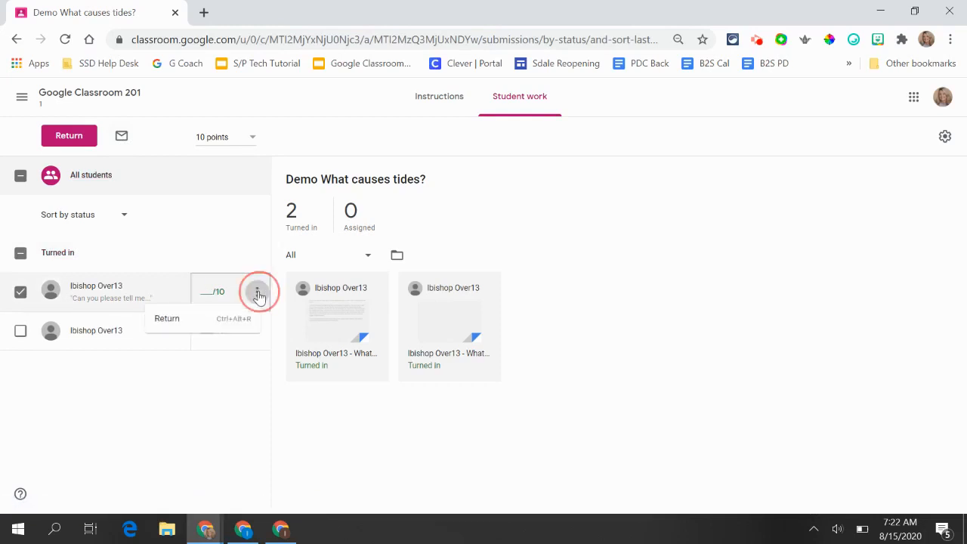
click(258, 294)
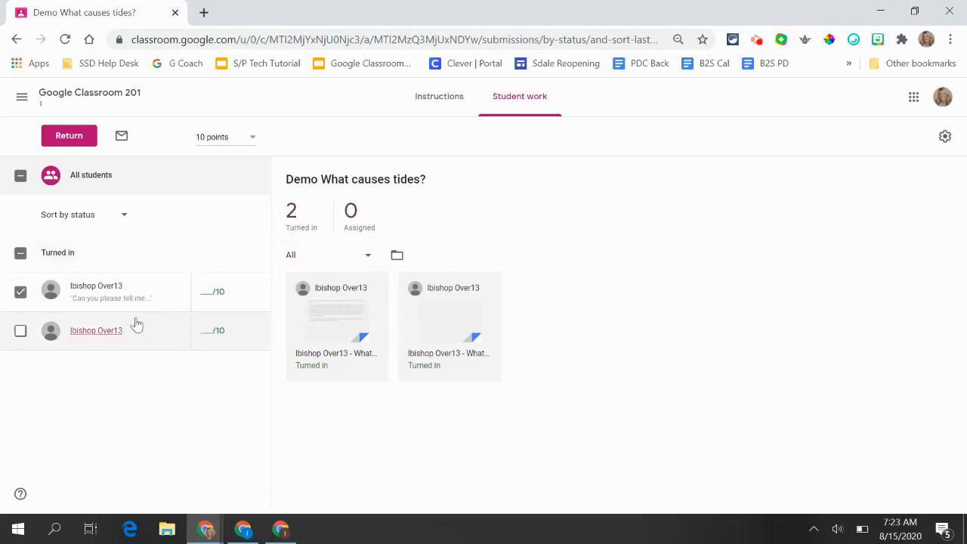
click(367, 258)
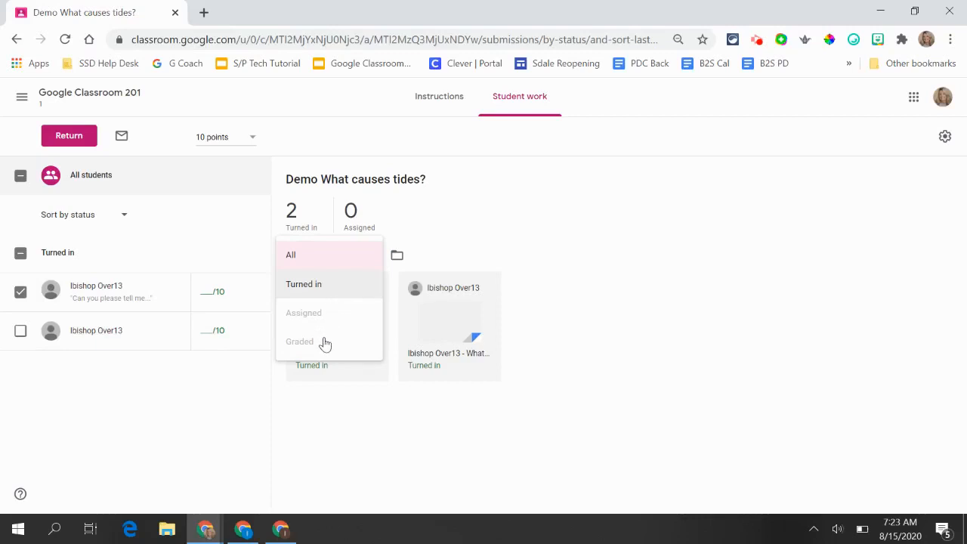
click(446, 239)
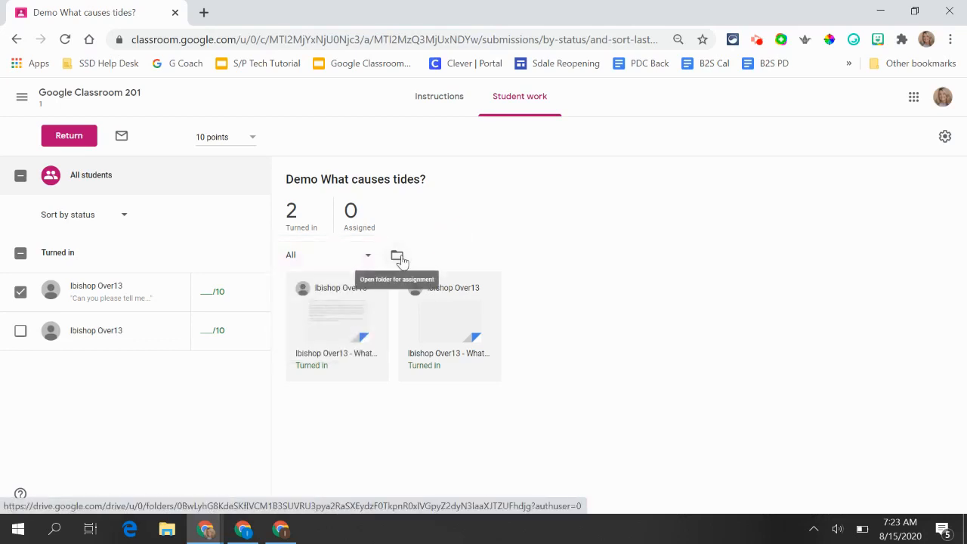
Open the turned-in document with the private comment for grading, view the student list, and go to the other submission and back.
click(352, 318)
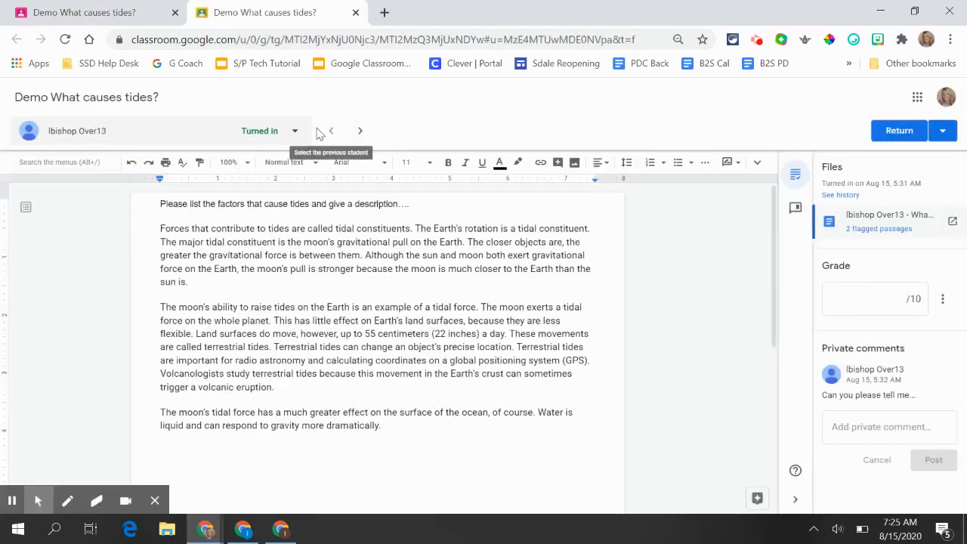
click(294, 131)
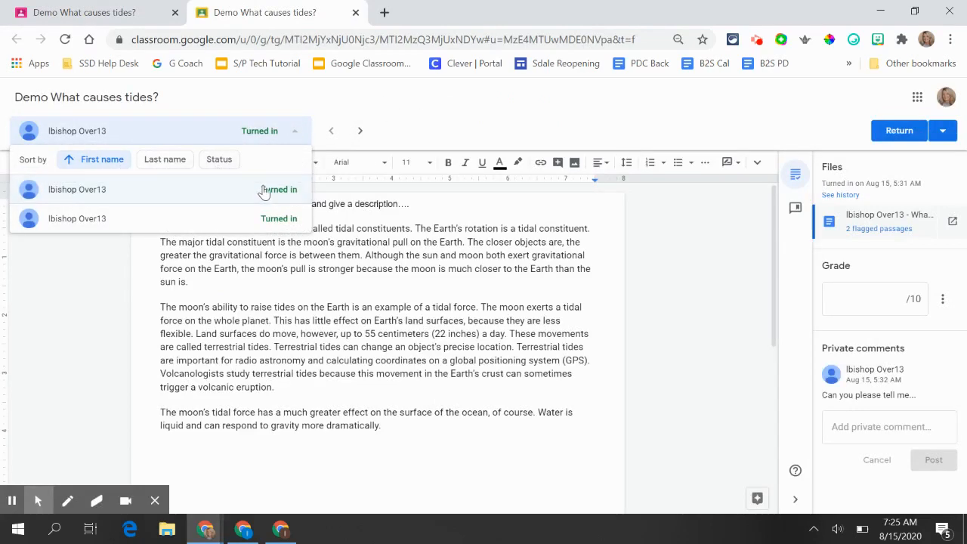
click(333, 105)
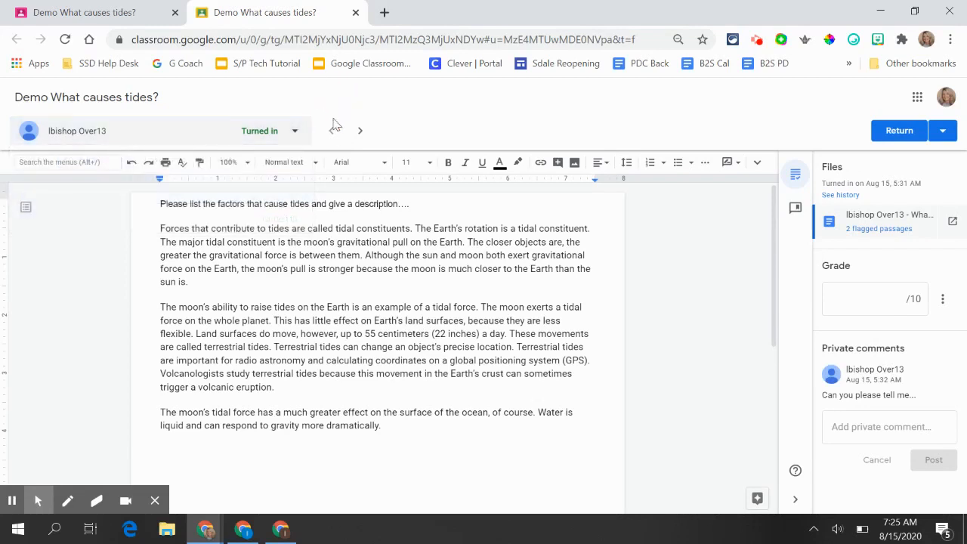
click(360, 133)
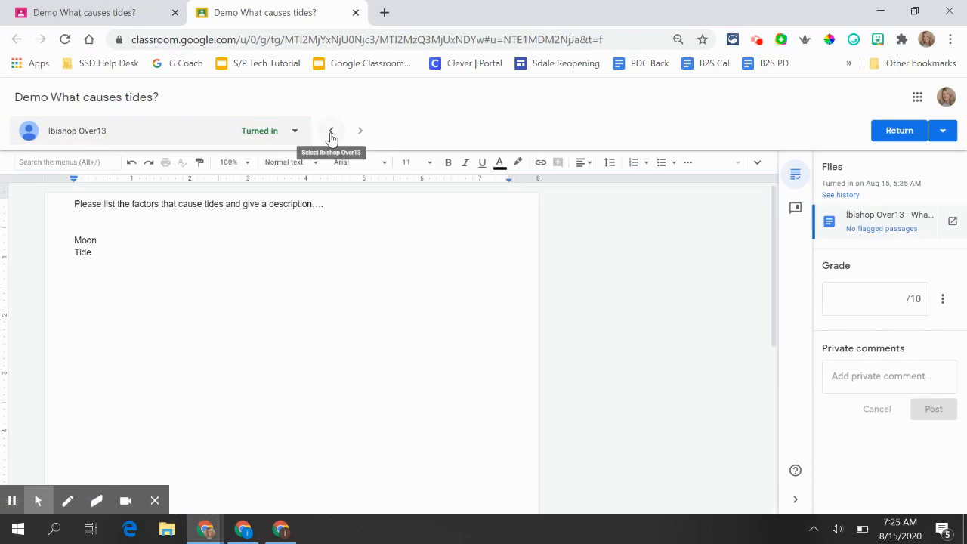
click(330, 132)
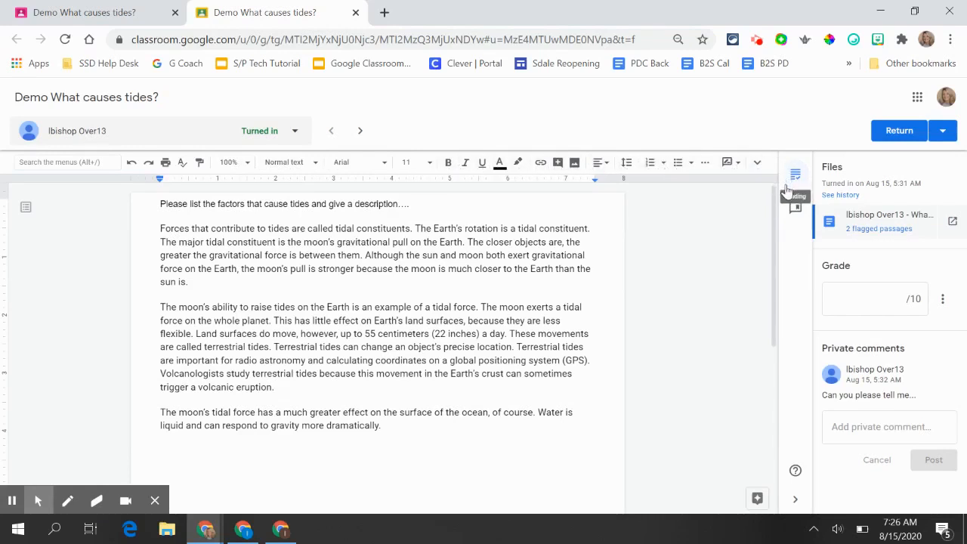
View the submission's turn-in history and open the originality report for the document's flagged passages.
click(843, 196)
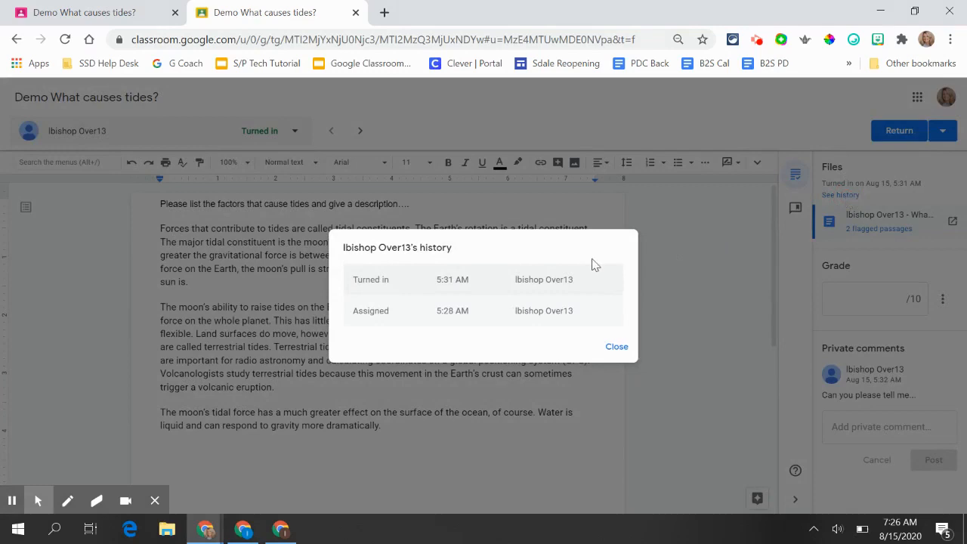
click(617, 349)
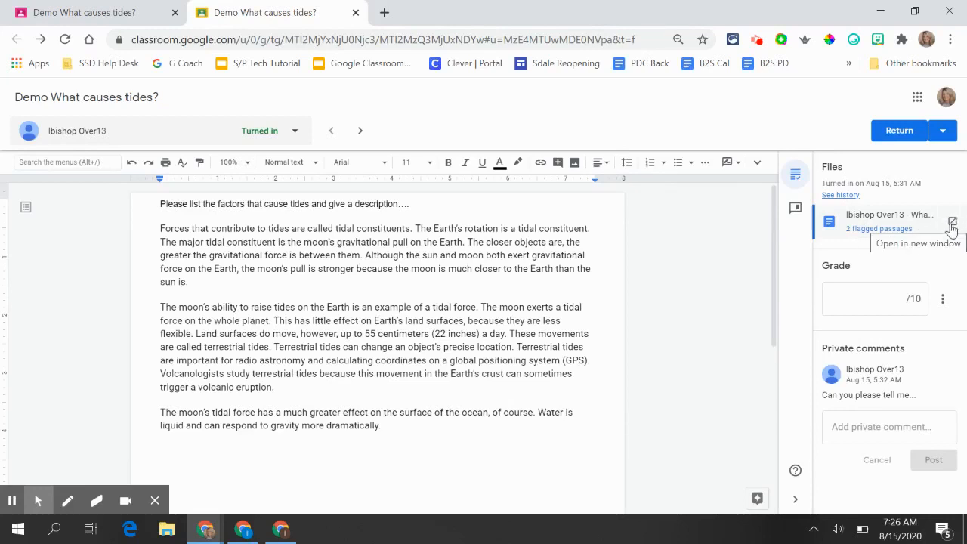
click(874, 229)
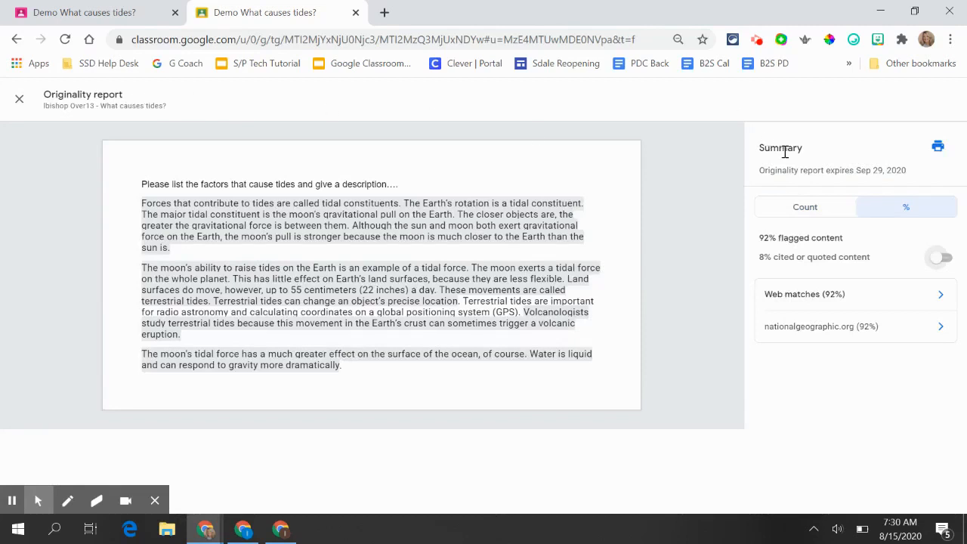
Examine the originality summary by count and percentage, include cited or quoted content, and inspect the cited "Terrestrial tides" passage match.
drag(826, 169, 913, 174)
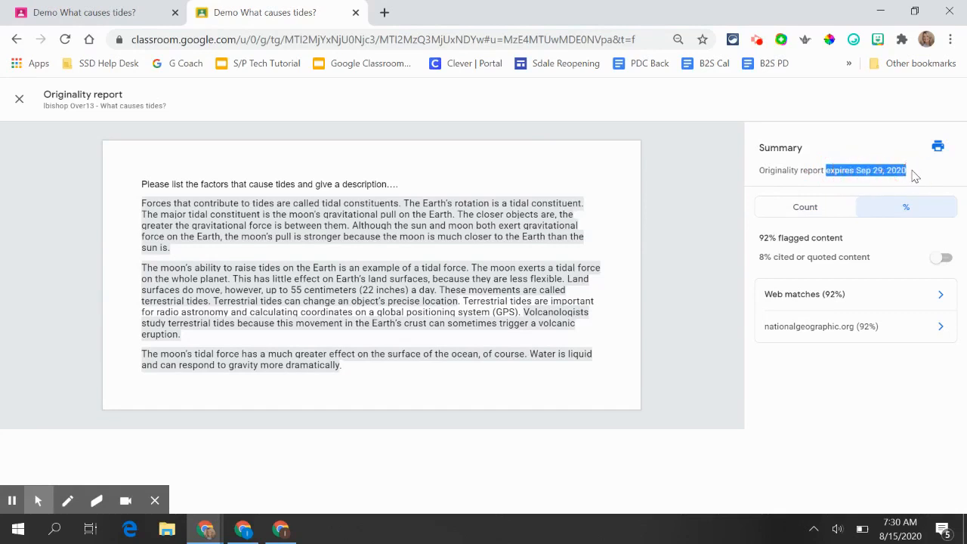
click(822, 211)
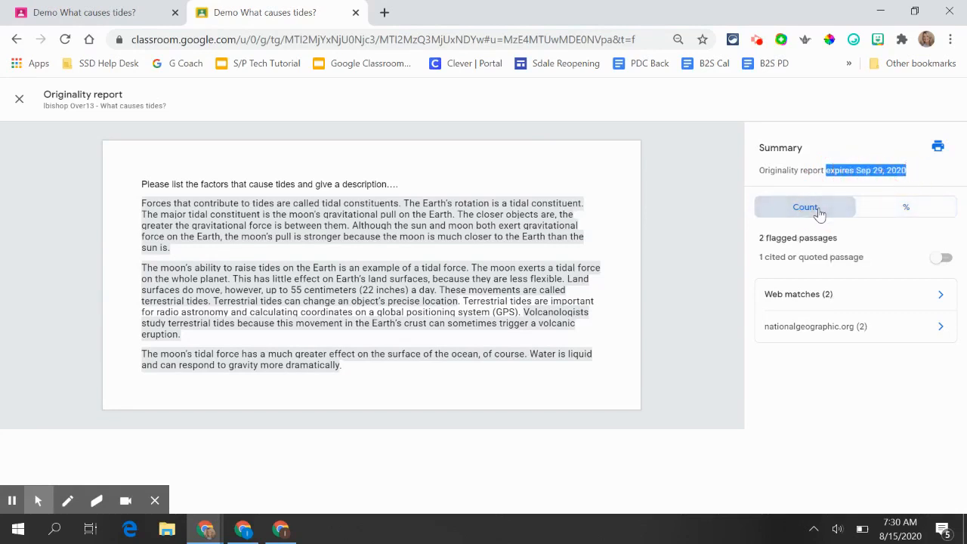
click(909, 210)
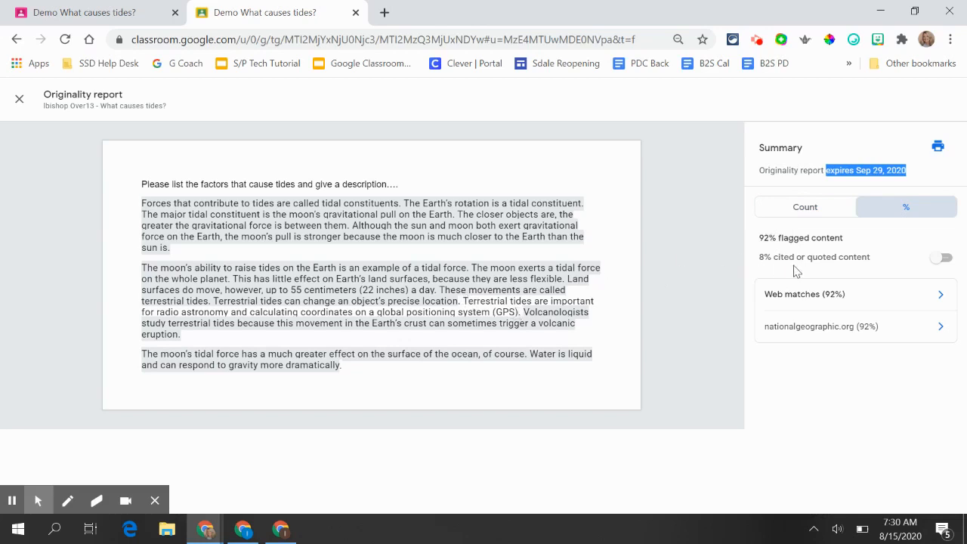
click(941, 259)
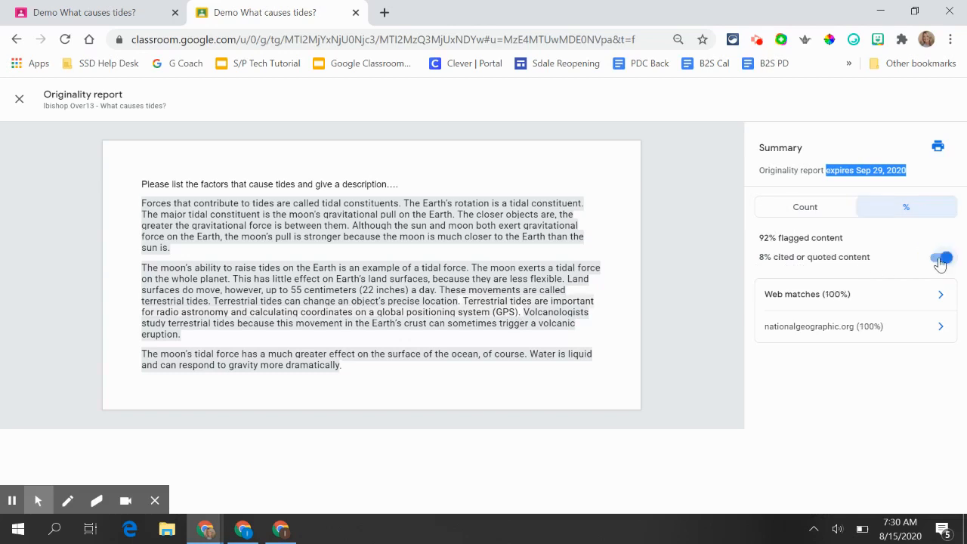
click(495, 306)
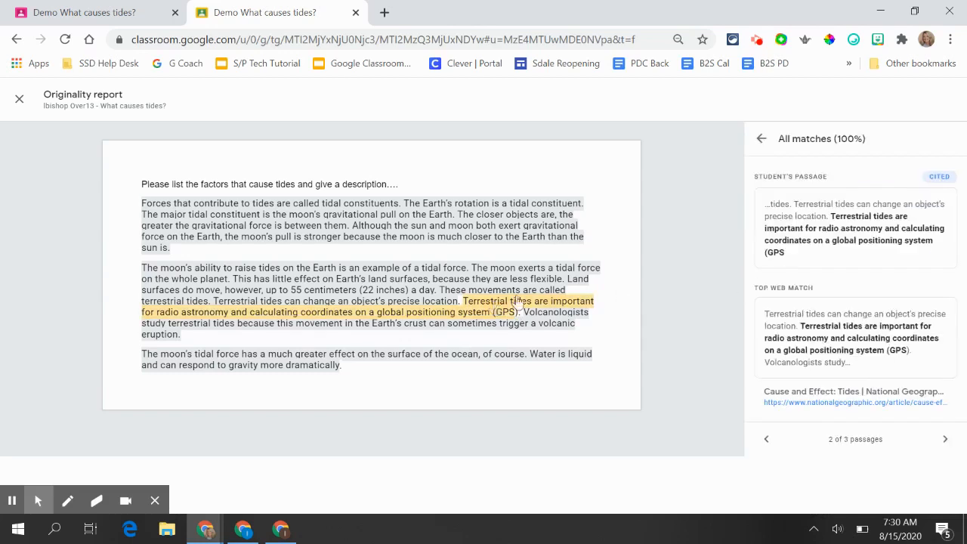
click(759, 142)
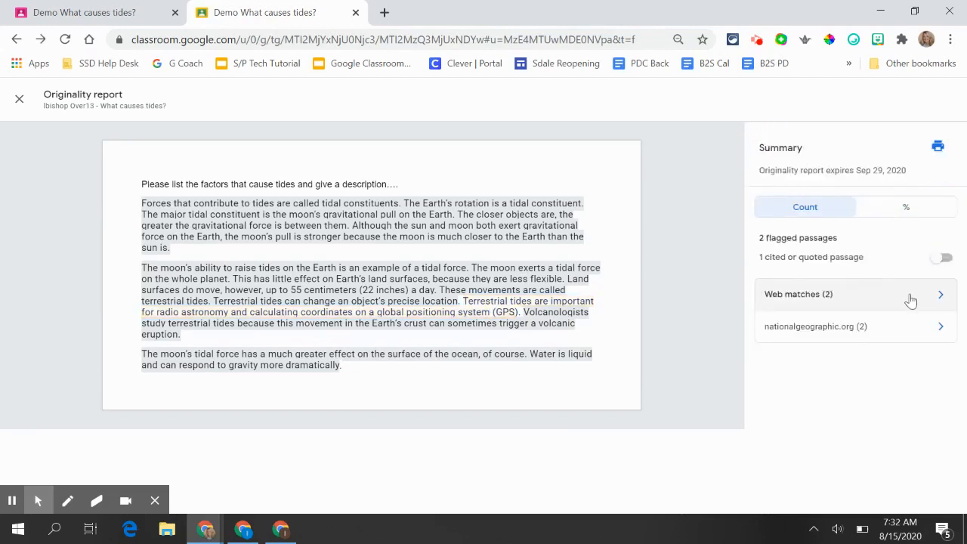
Inspect the report's web matches, view the source article of the first flagged passage, and return to the report summary.
click(938, 296)
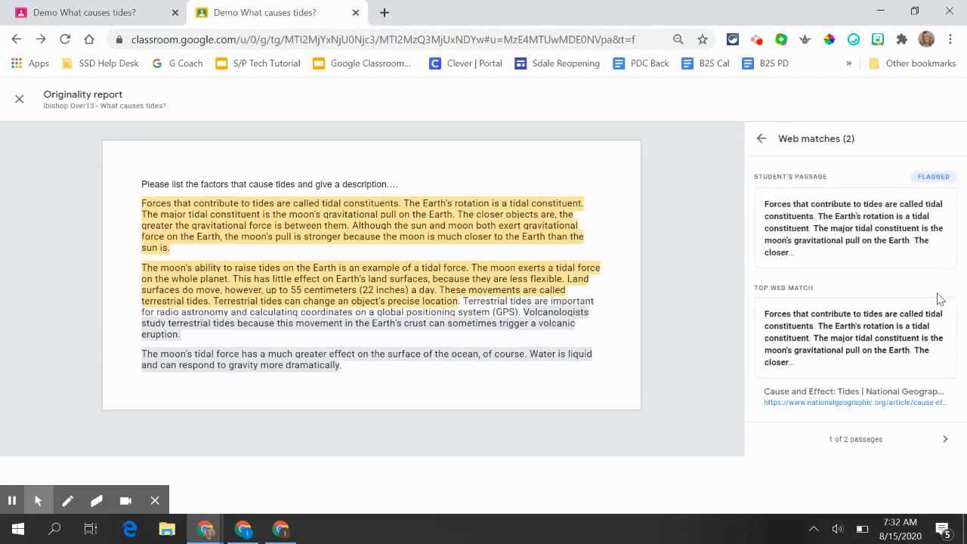
click(884, 405)
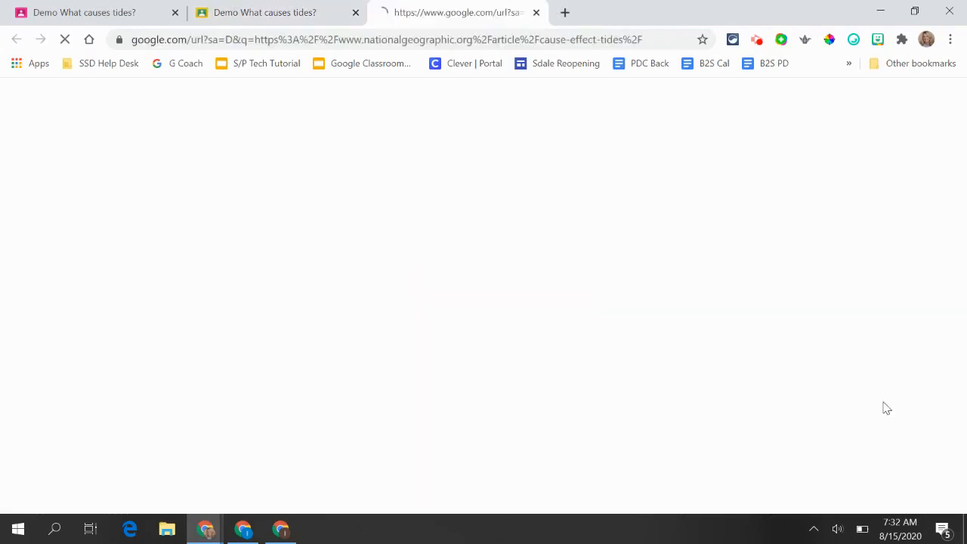
click(467, 155)
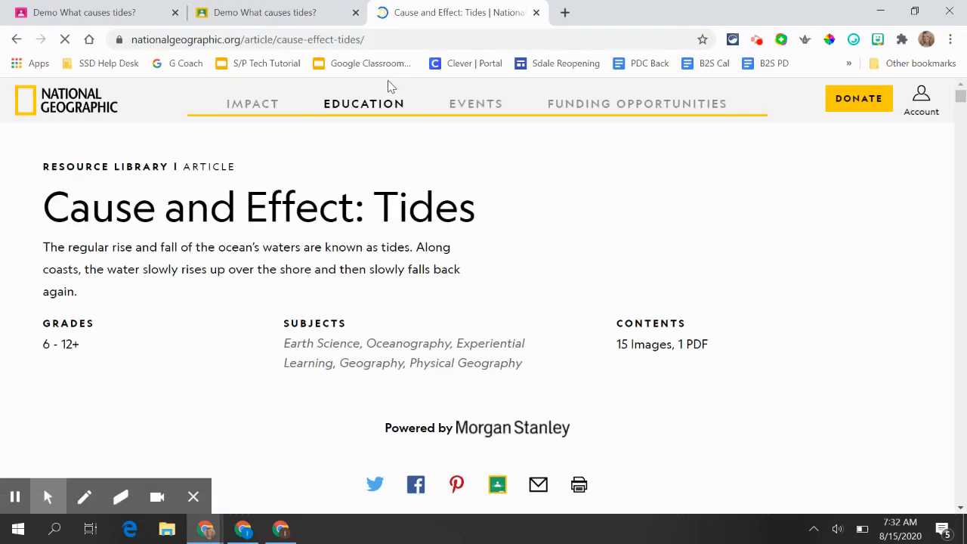
click(266, 15)
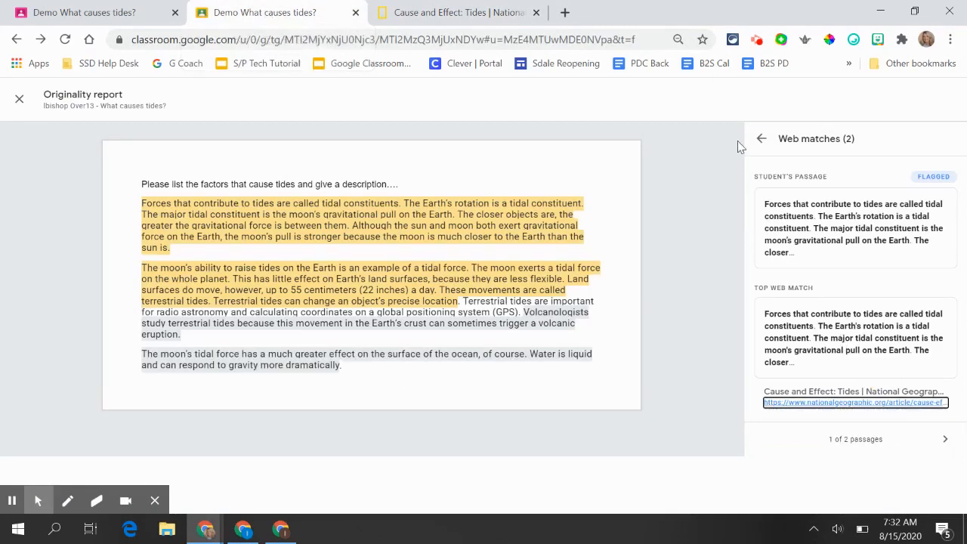
click(761, 139)
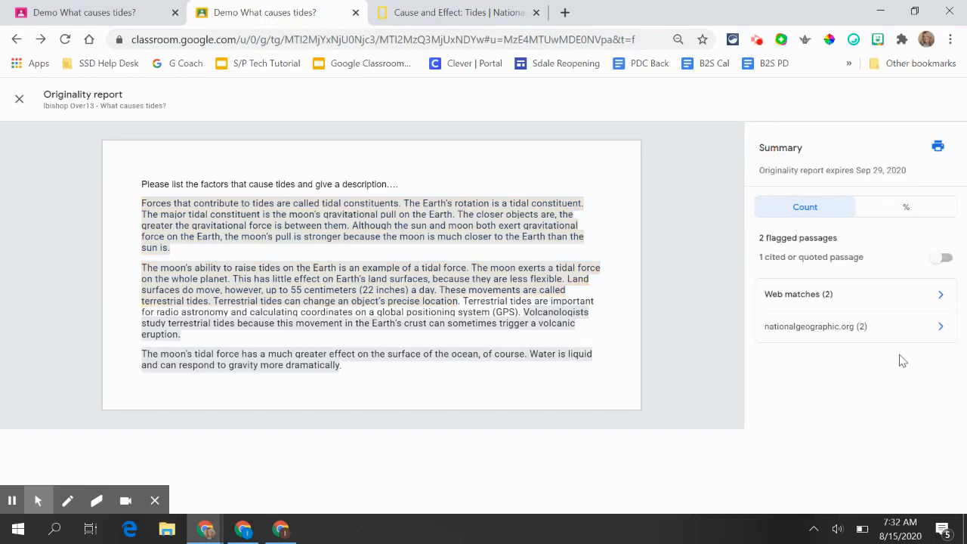
Inspect the nationalgeographic.org matches and their source article, and close the originality report.
click(941, 330)
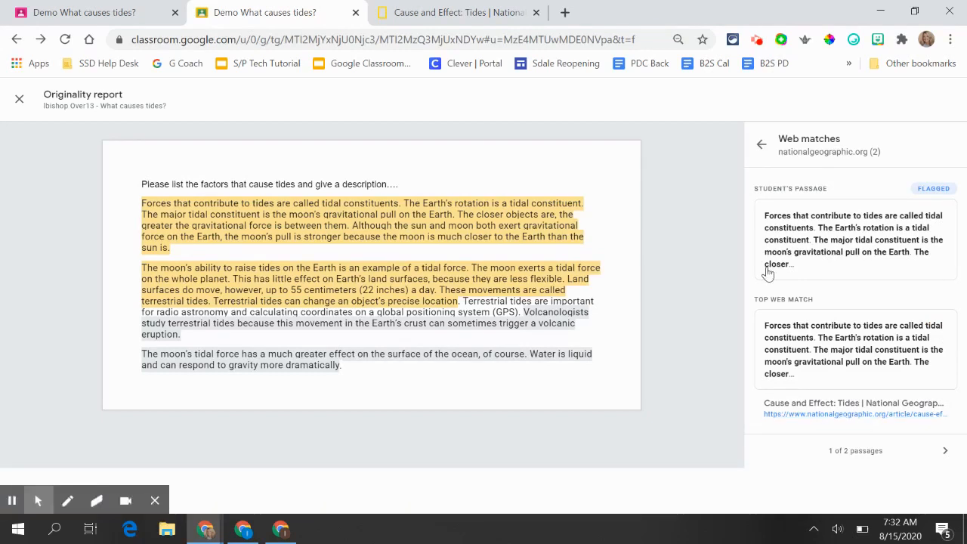
click(856, 341)
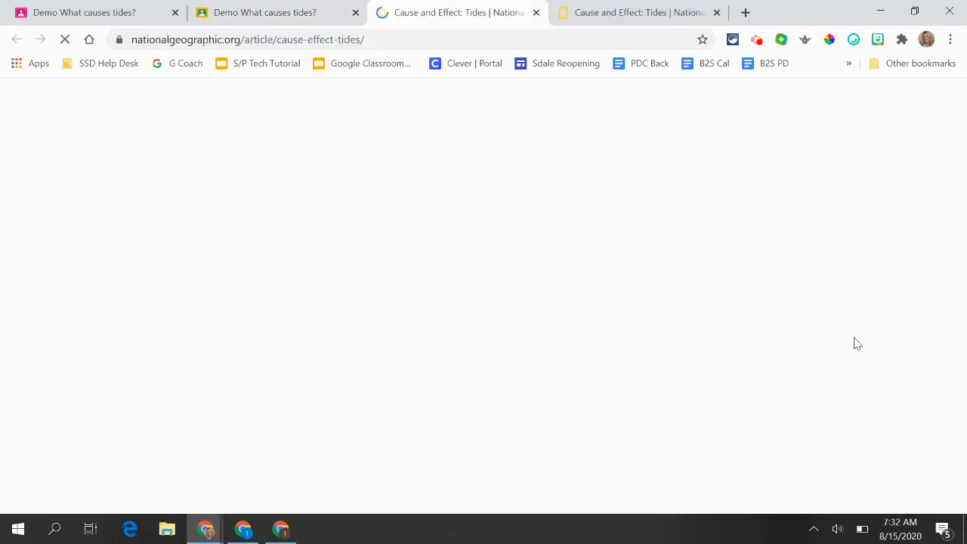
click(536, 13)
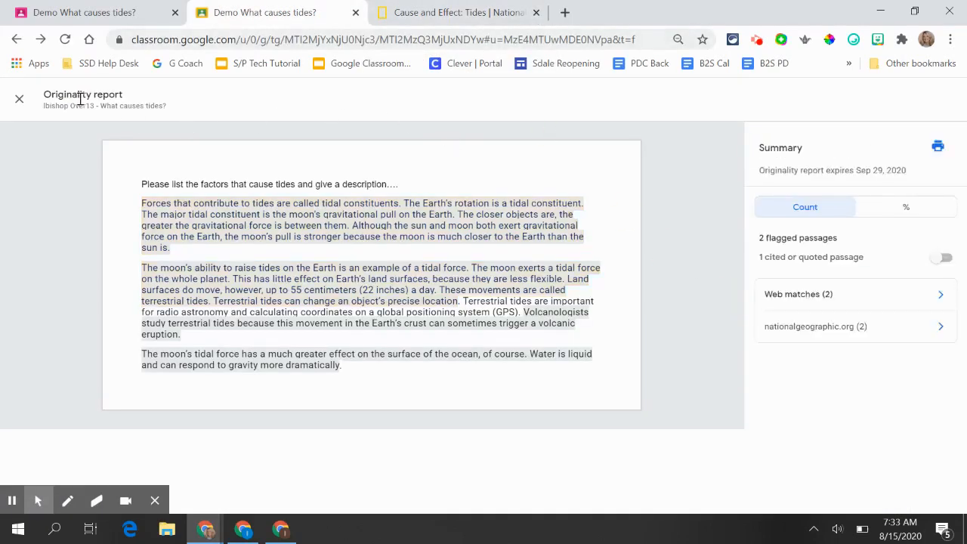
click(18, 101)
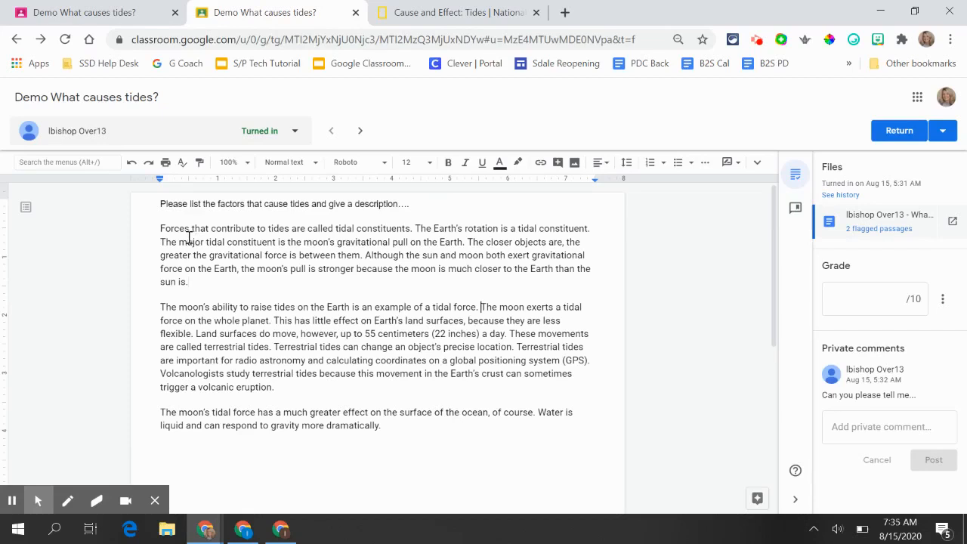
Add the comment "You must cite any sources." to the passage beginning "Forces that contribute to tides" in the student's document.
drag(157, 228, 337, 272)
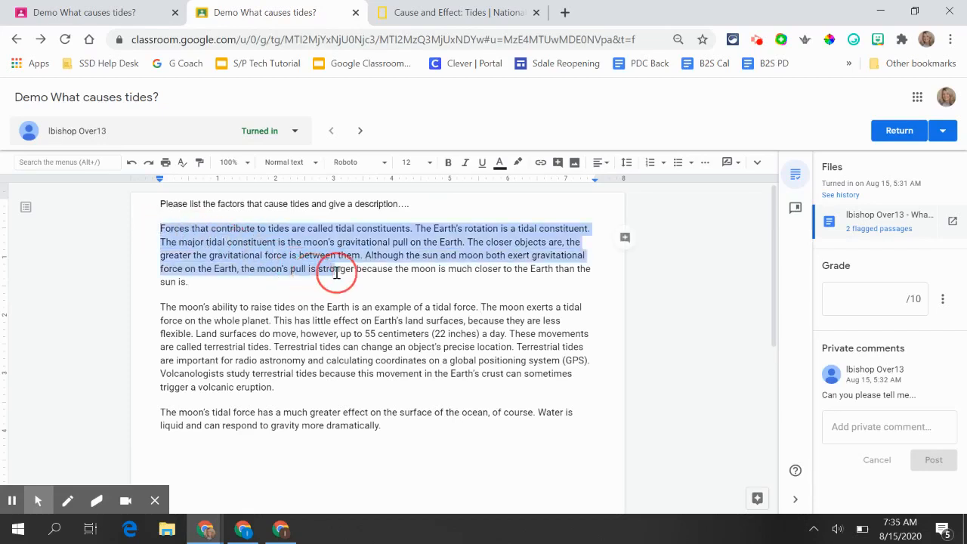
click(625, 240)
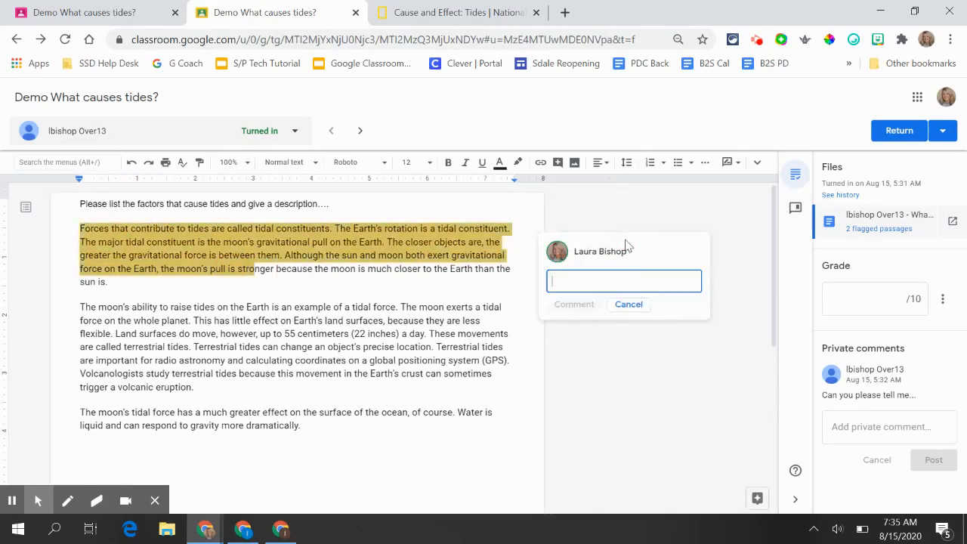
text(You must cite any sources.)
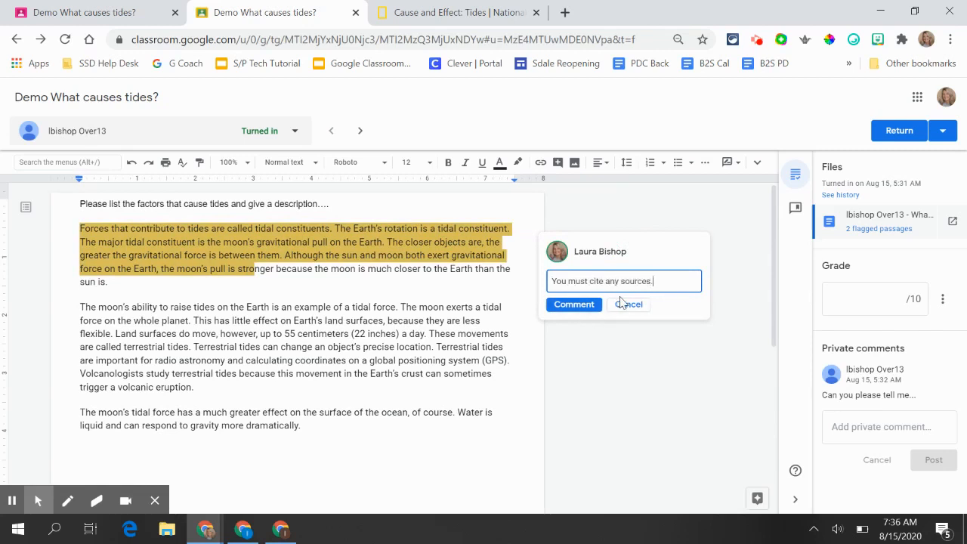
click(574, 305)
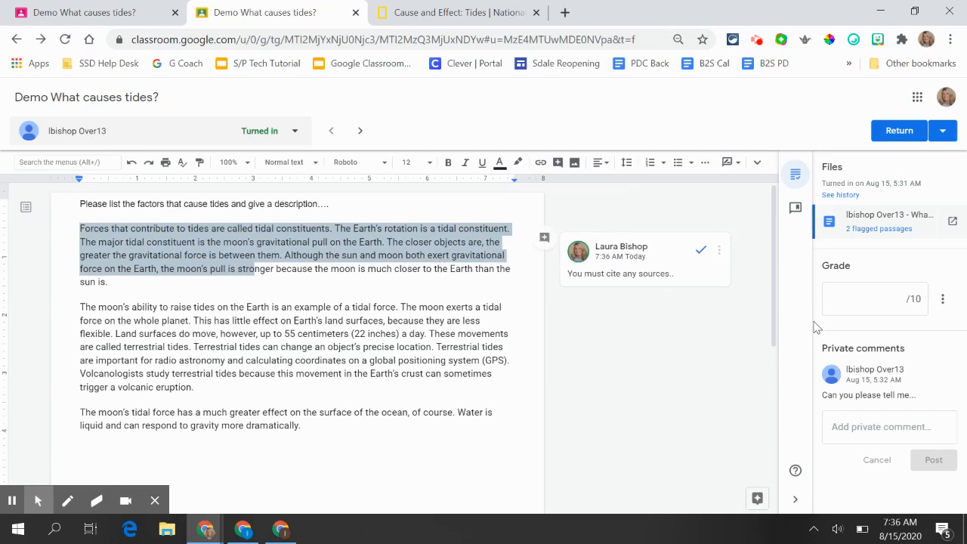
Save the "You must cite any sources.." comment to the comment bank and look through the bank's stored comments.
click(719, 252)
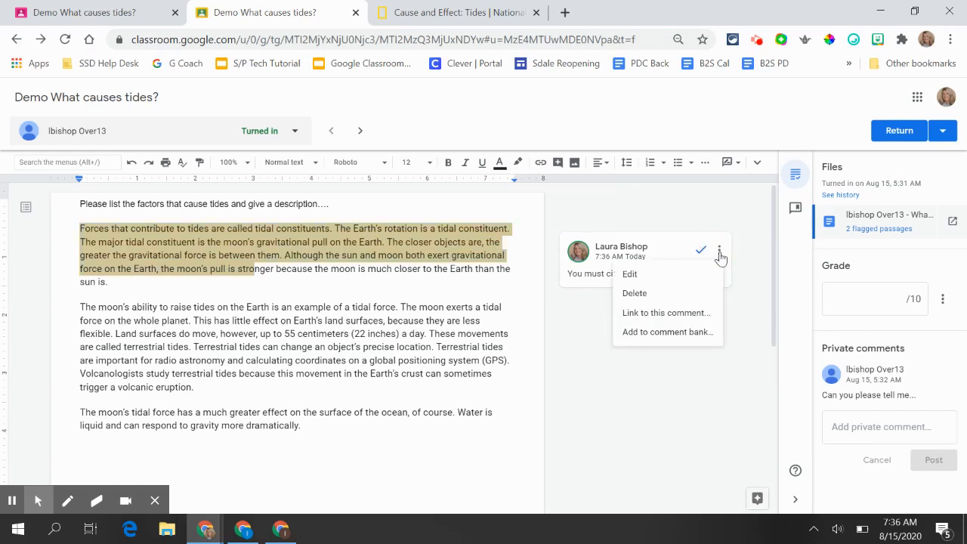
click(682, 344)
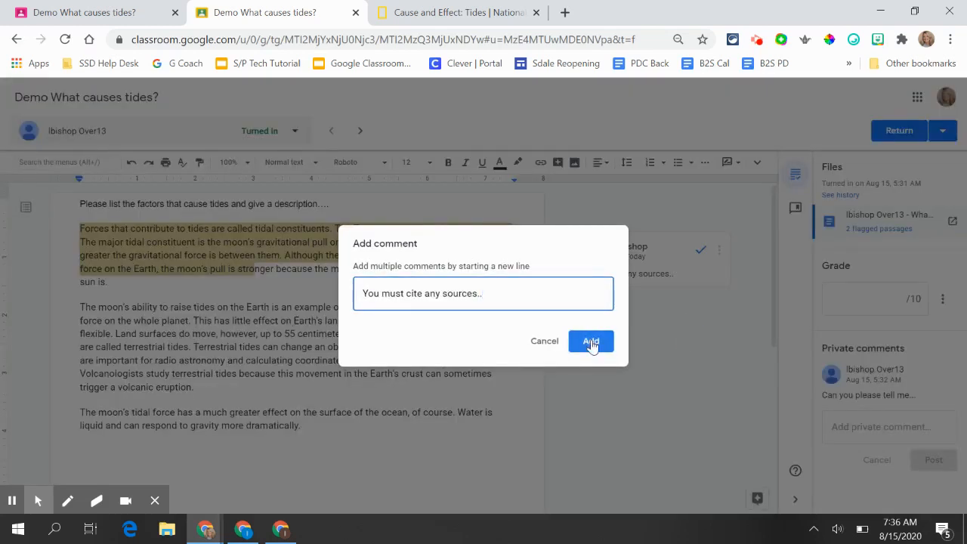
click(591, 342)
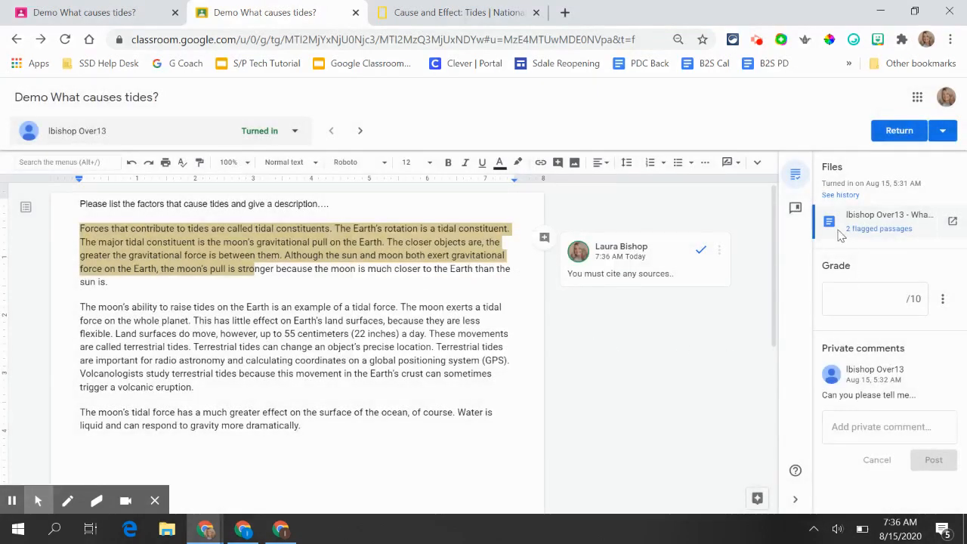
click(796, 211)
mouse_move(876, 265)
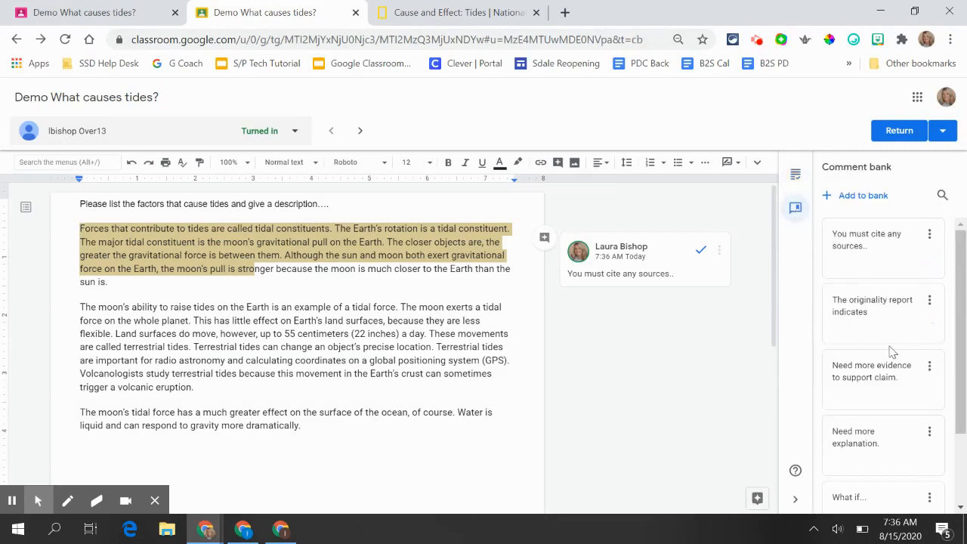
scroll(890, 352, down, 2)
scroll(891, 350, up, 2)
Comment on the passage from "These movements are called terrestrial tides" with the bank comment "The originality report indicates", and return the work ungraded.
drag(428, 333, 479, 362)
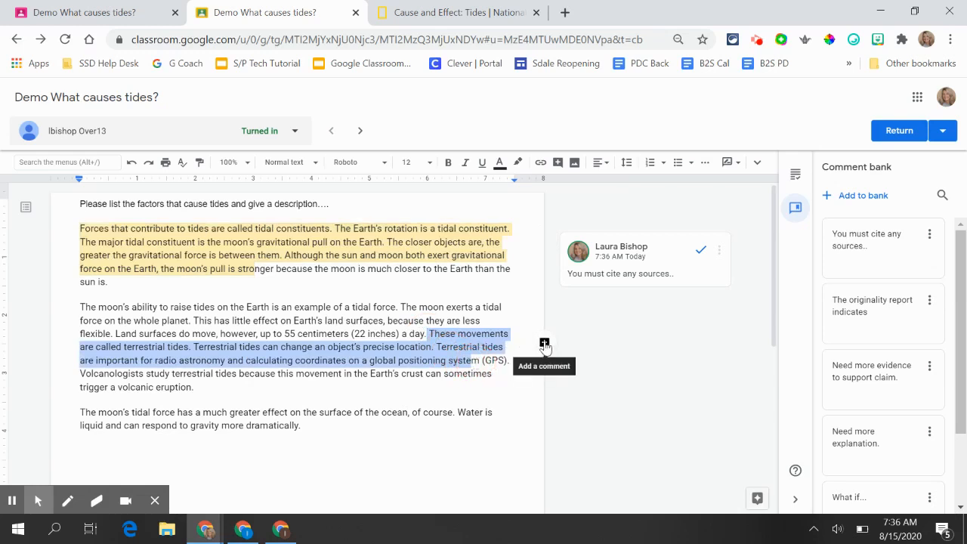
click(544, 344)
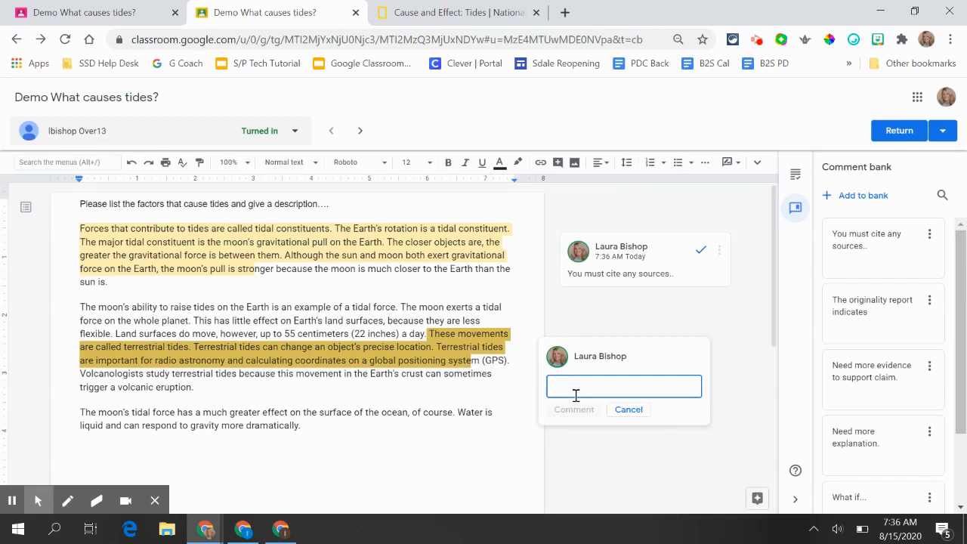
text(#)
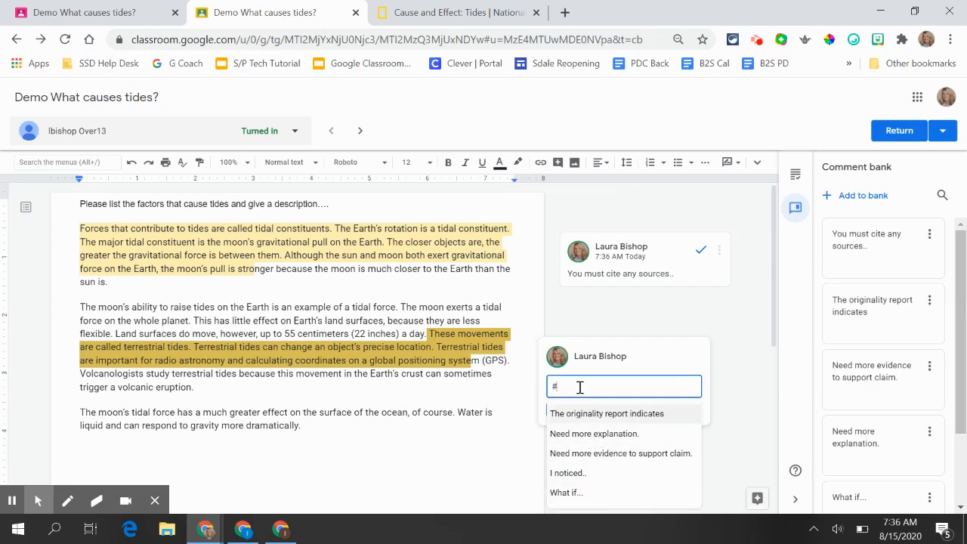
text(origi)
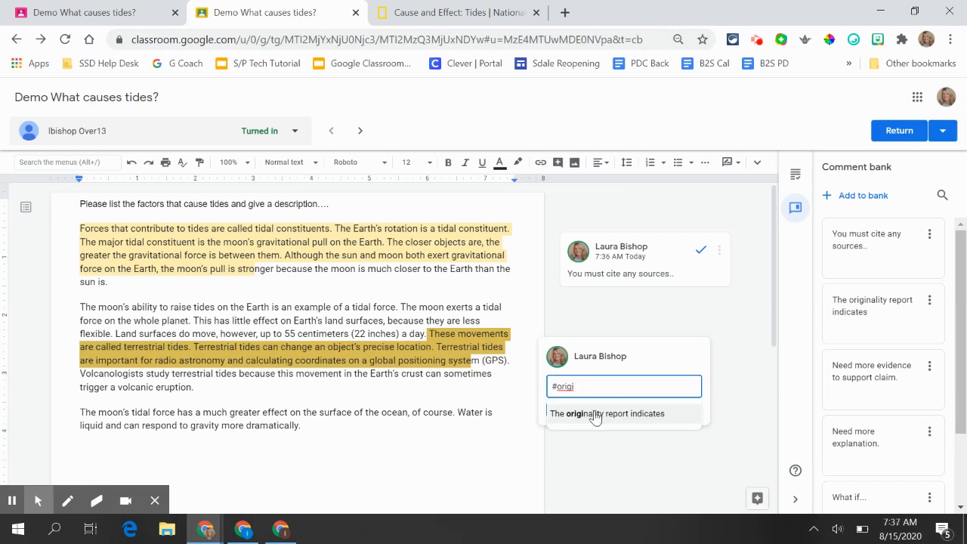
click(594, 415)
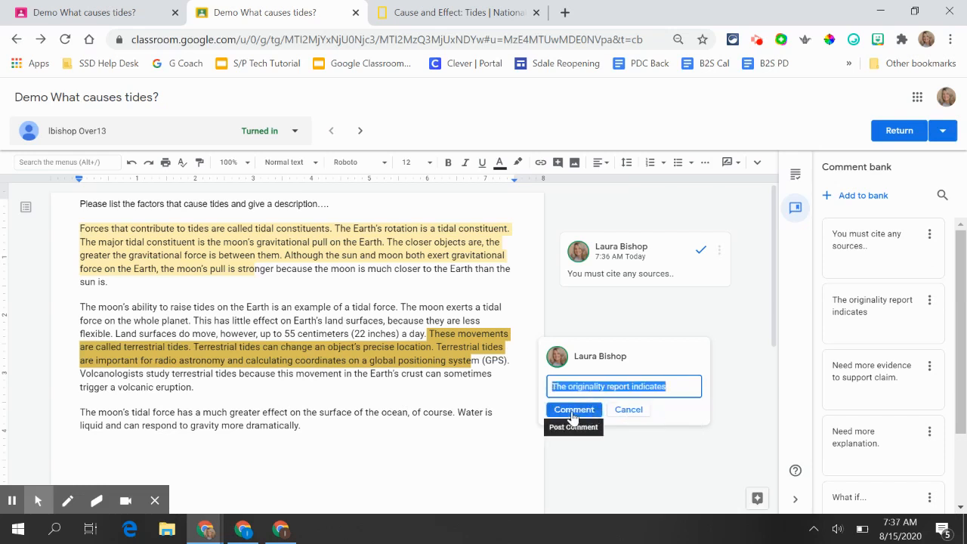
click(572, 410)
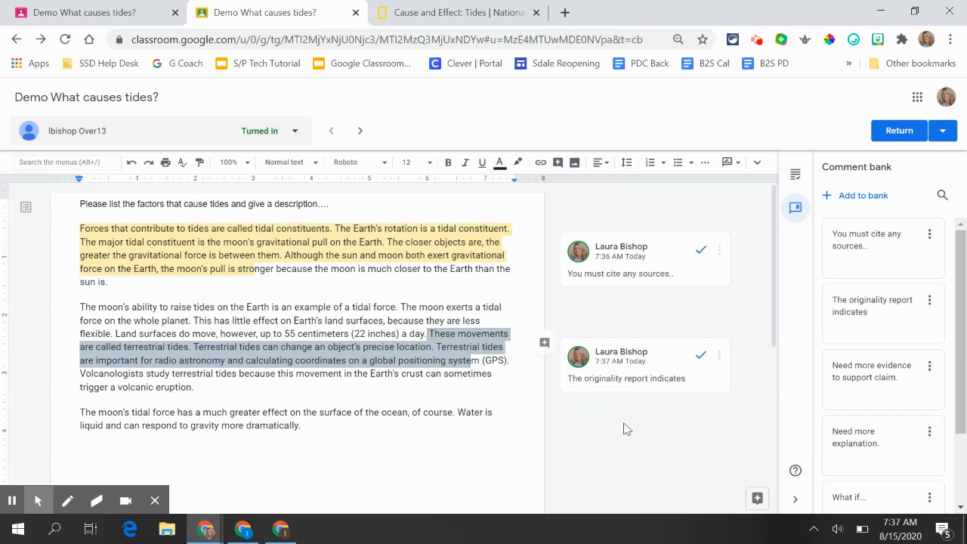
click(651, 427)
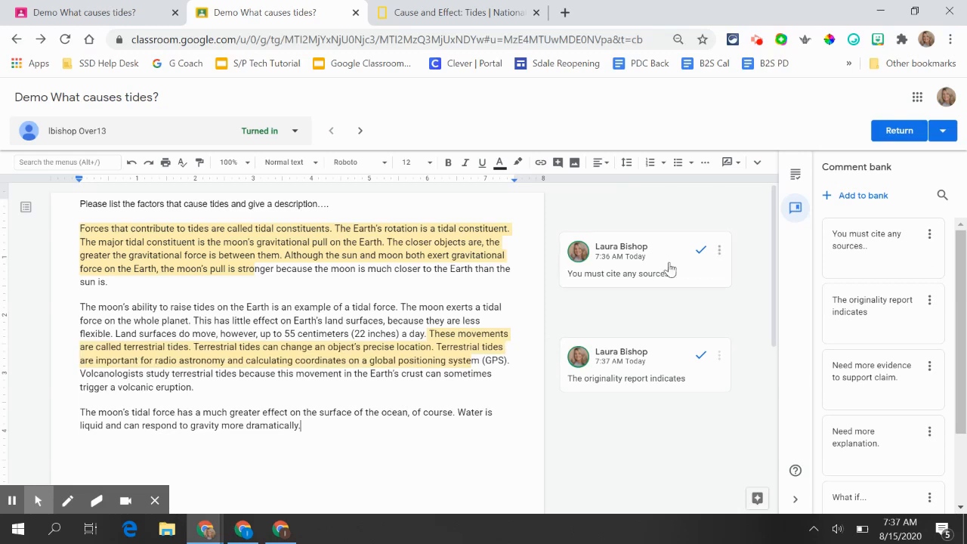
click(900, 131)
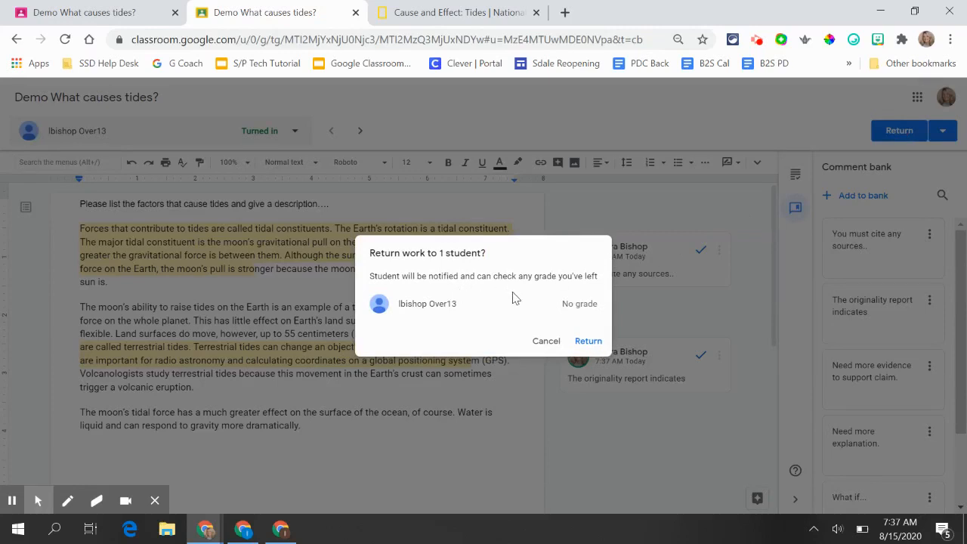
click(587, 342)
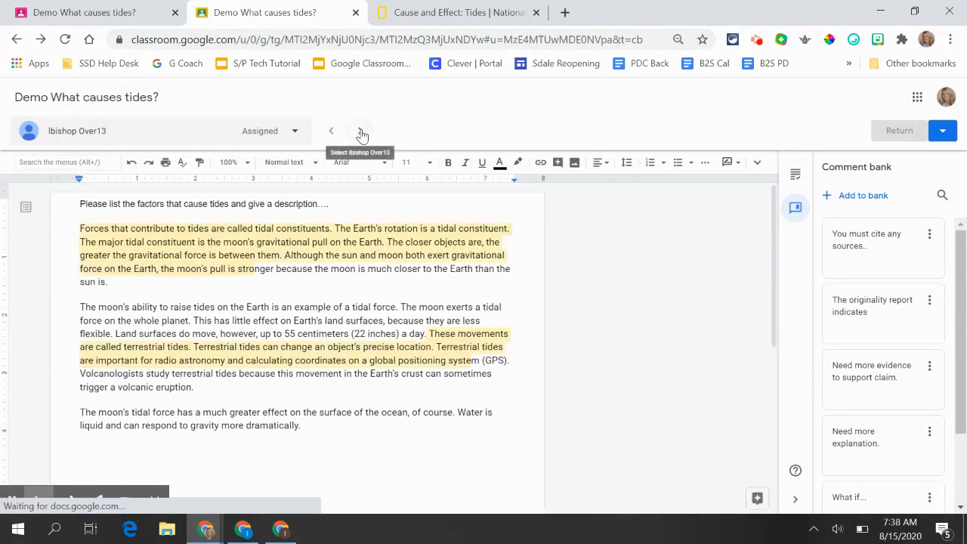
Add the bank comment "Need more explanation." to the "Moon Tide" answer in the next student's submission, and return it ungraded.
click(360, 132)
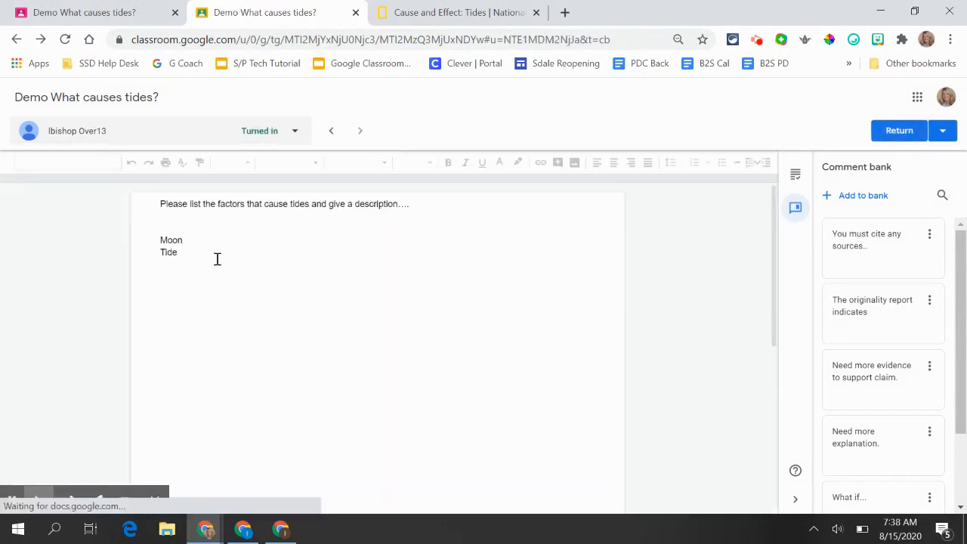
drag(157, 240, 189, 258)
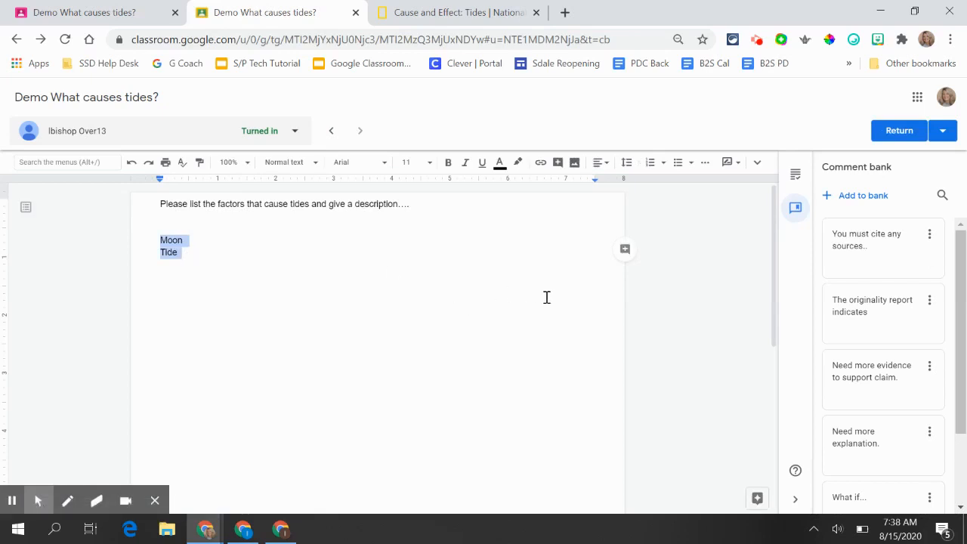
click(625, 251)
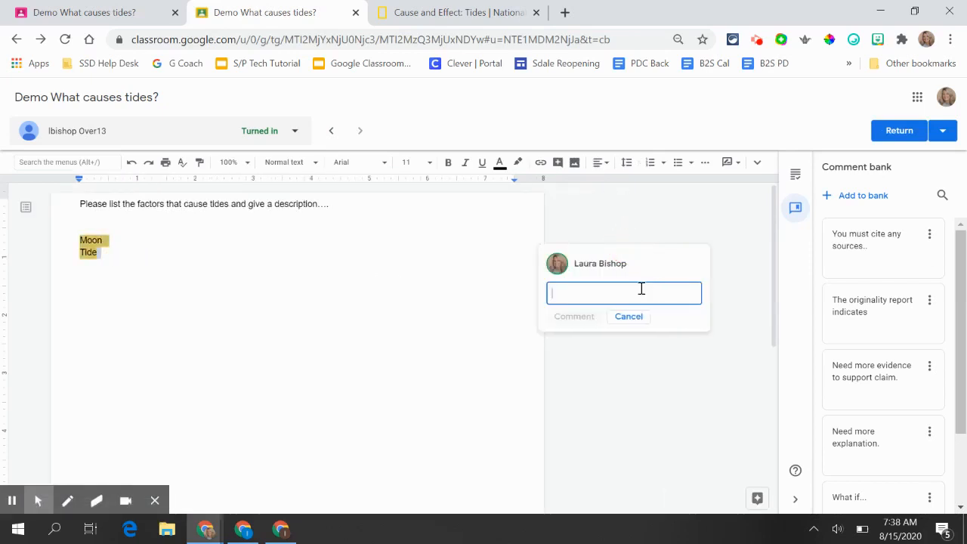
text(#)
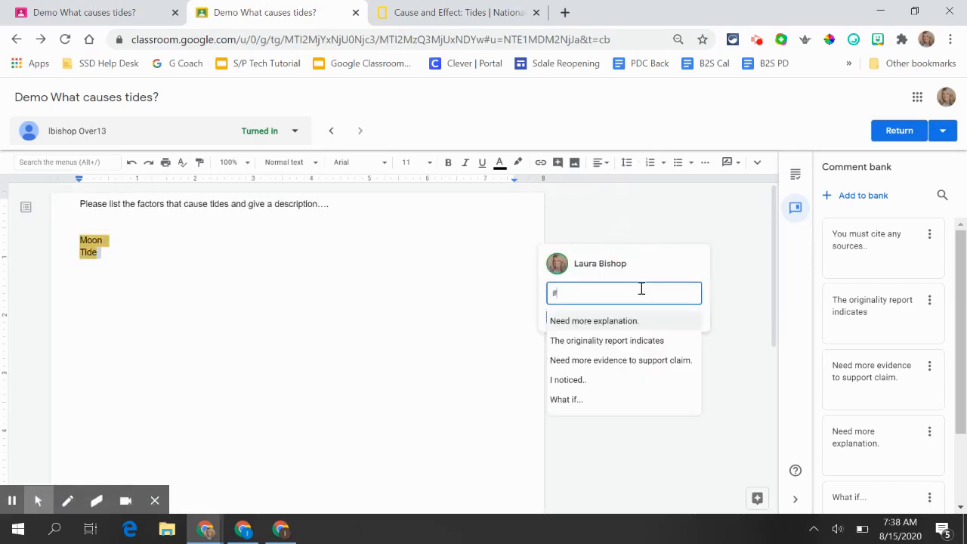
click(635, 321)
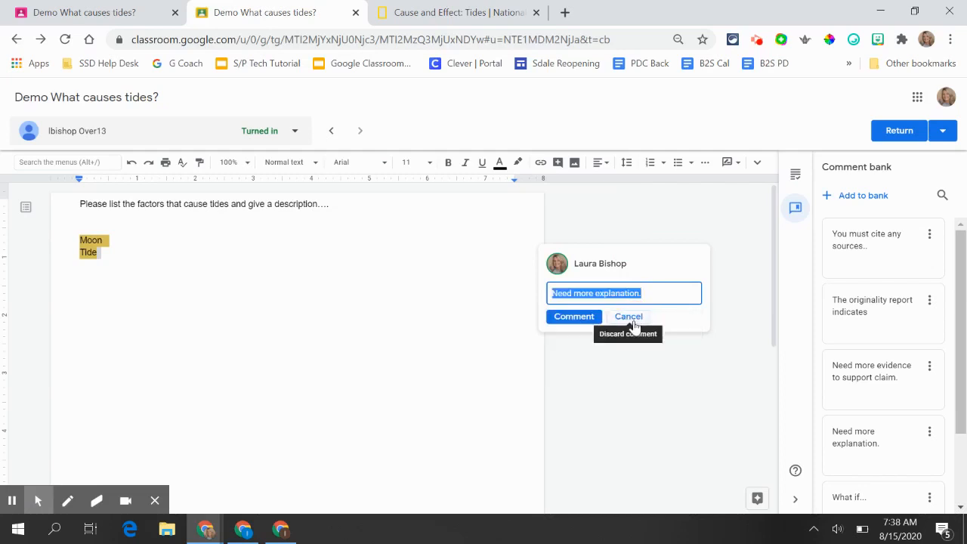
click(570, 319)
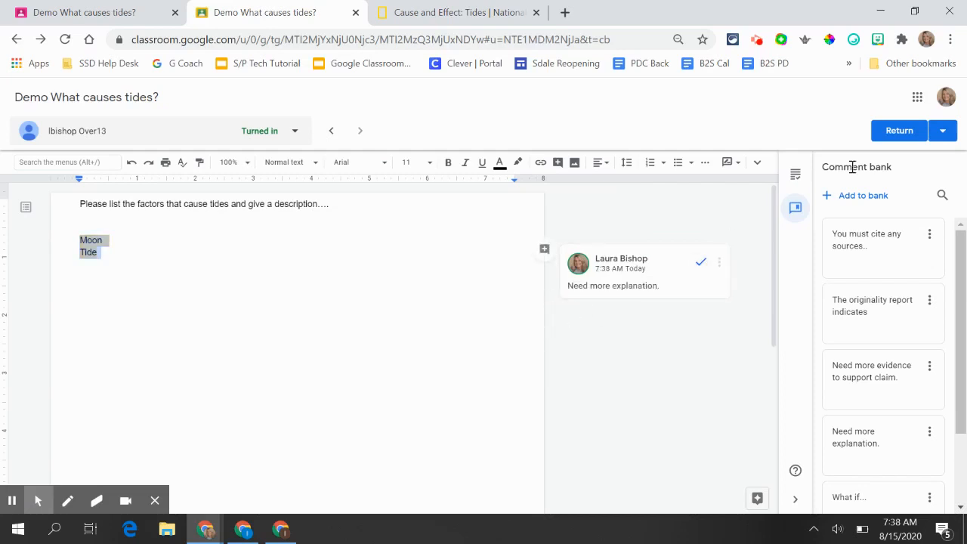
click(898, 133)
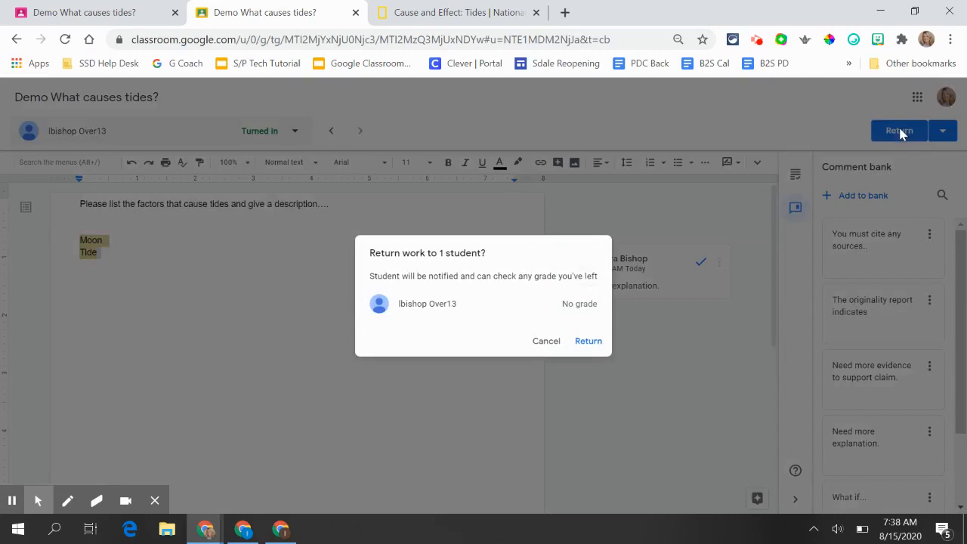
click(588, 341)
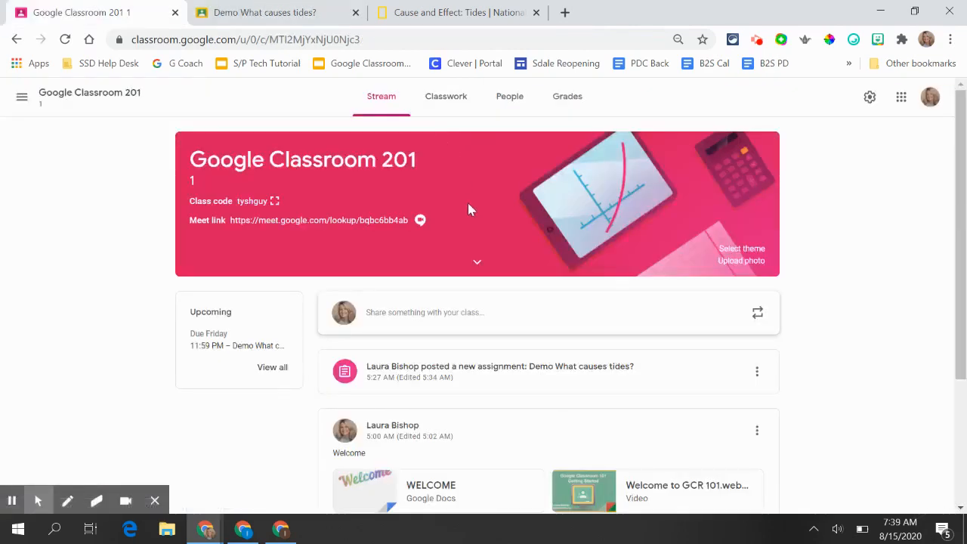
View the class's classwork and open the "Demo What causes tides?" assignment's student work.
scroll(468, 202, down, 1)
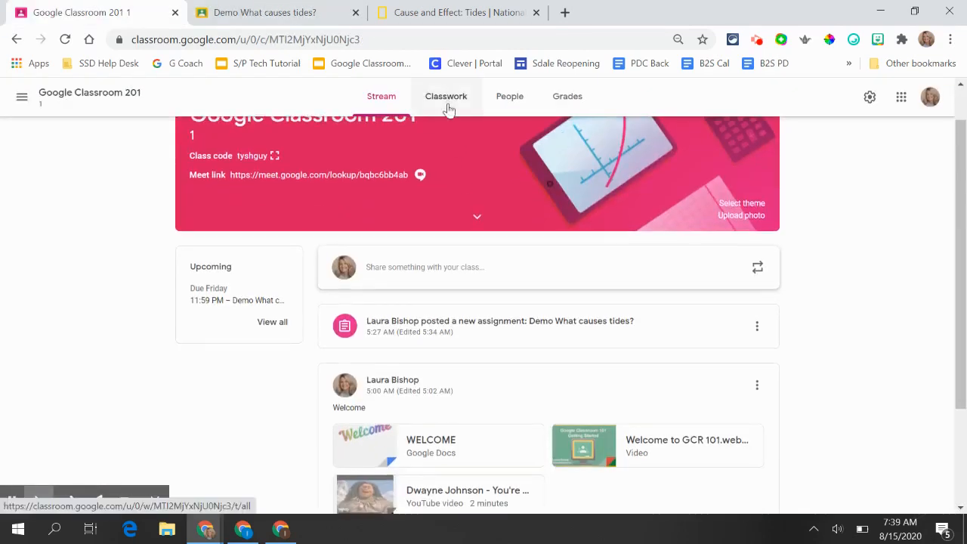
click(446, 105)
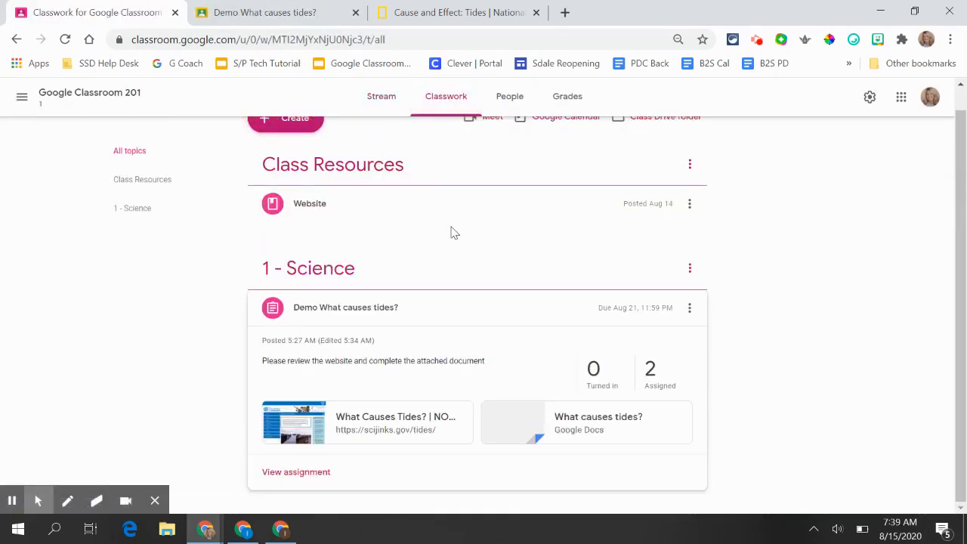
scroll(451, 232, up, 1)
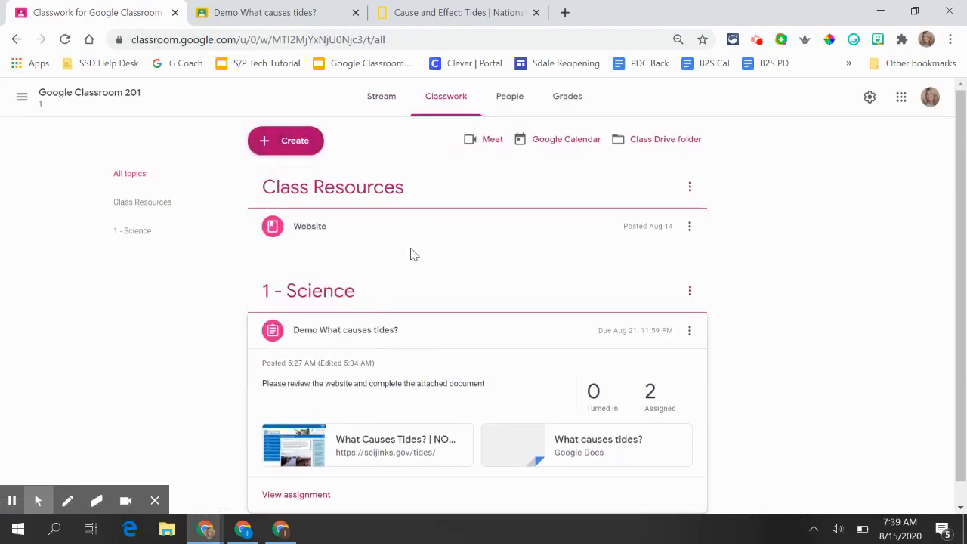
scroll(411, 254, down, 1)
click(295, 472)
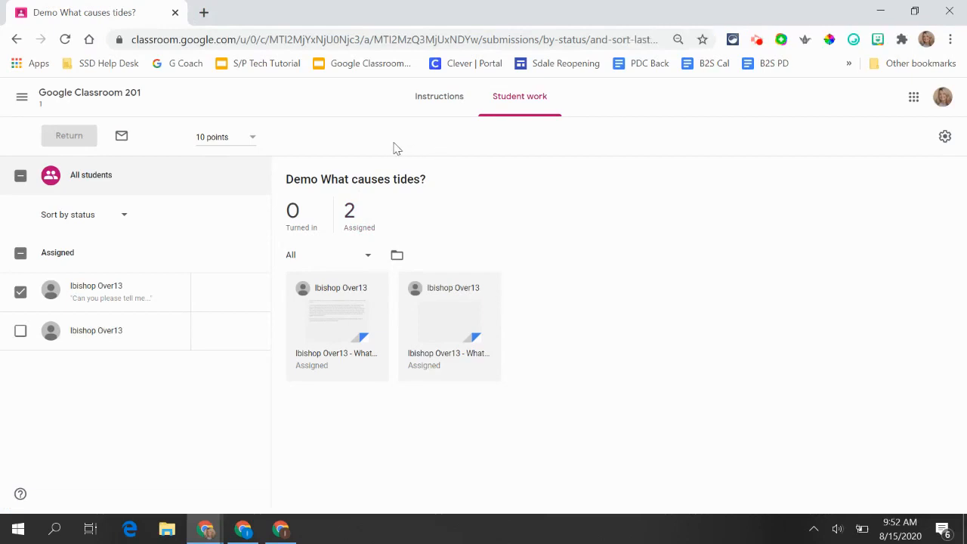
Return to the classwork overview and create a new quiz assignment.
click(17, 40)
click(286, 146)
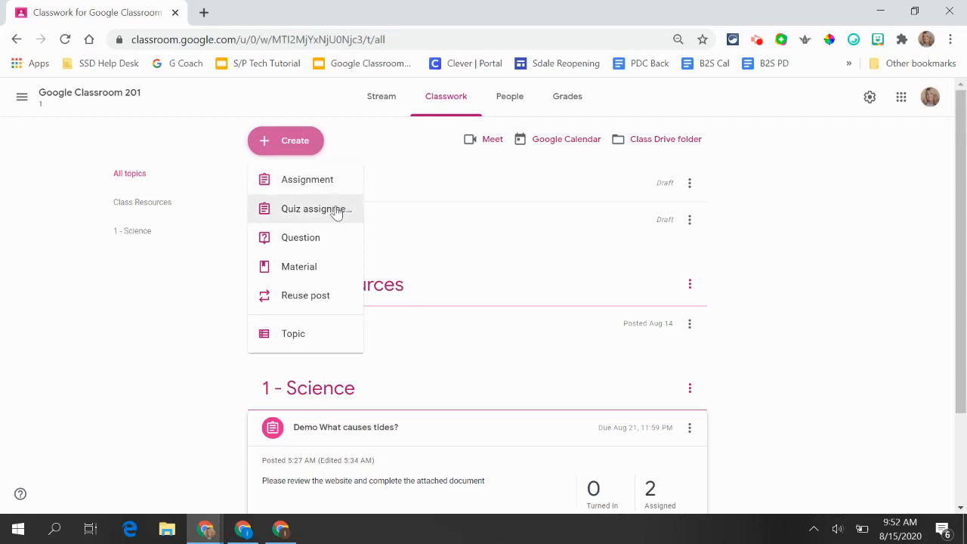
click(336, 215)
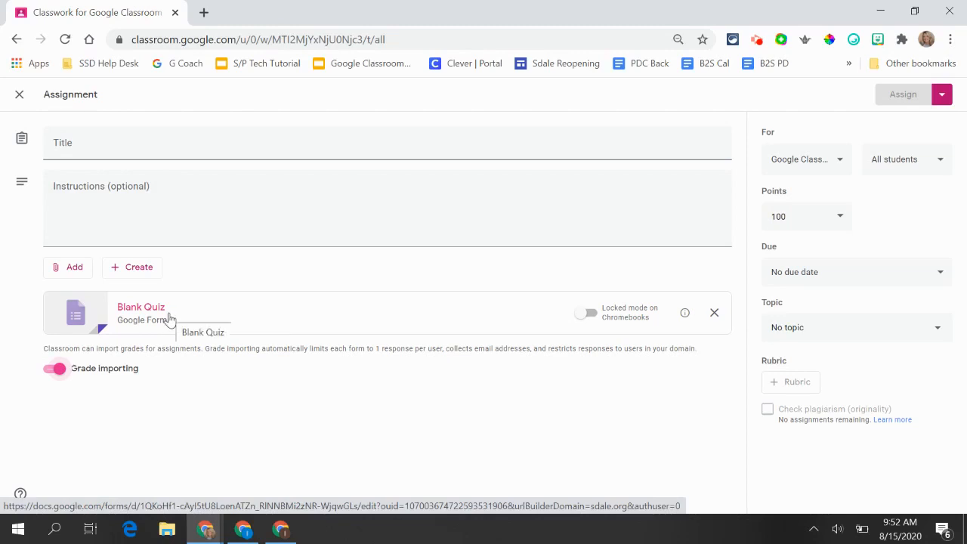
Search Google Drive for "quiz demo" and attach the Quiz Demo form to the quiz assignment.
click(73, 274)
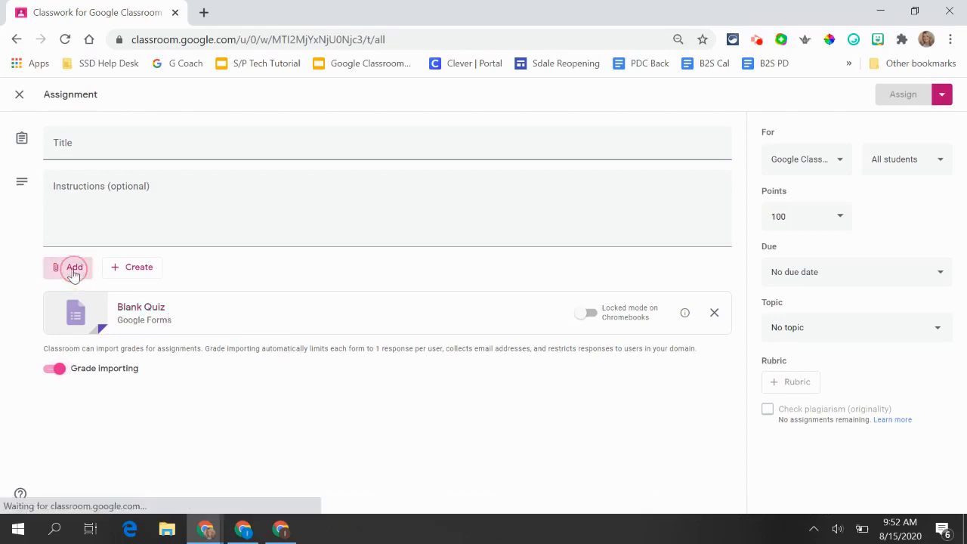
click(99, 293)
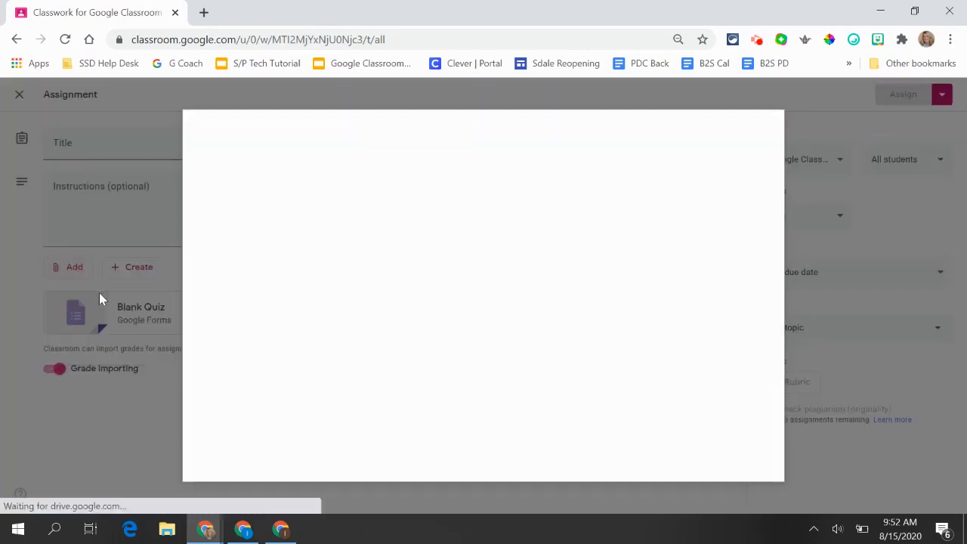
click(336, 177)
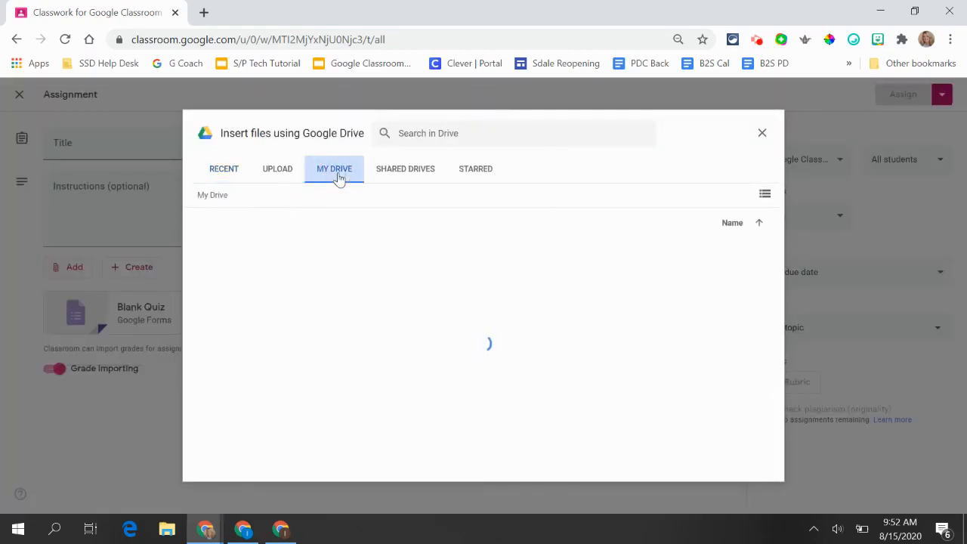
click(405, 133)
text(quiz)
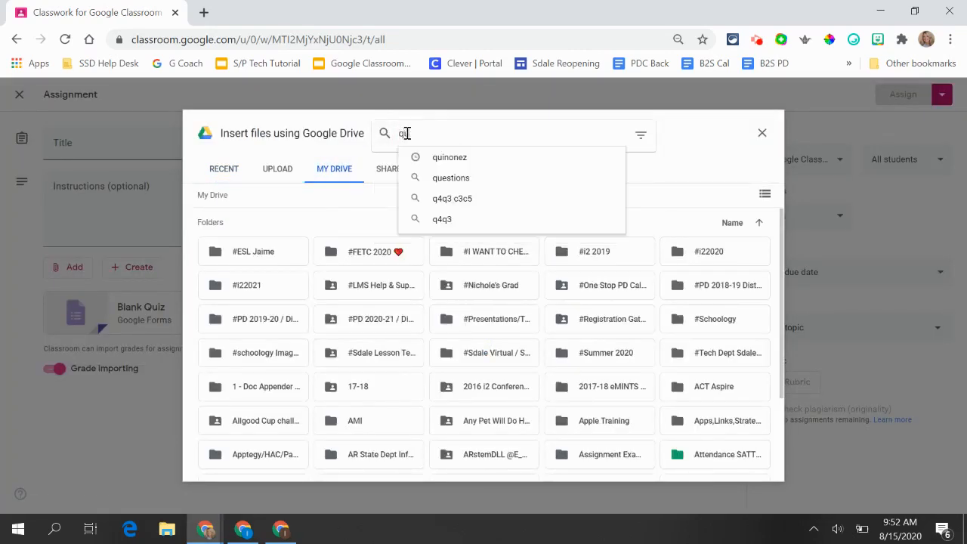
text( demo)
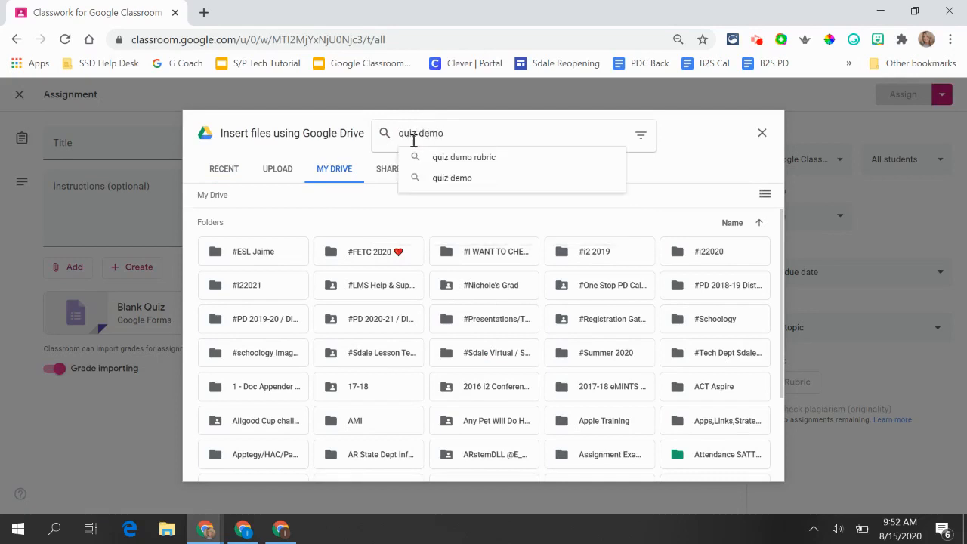
click(457, 184)
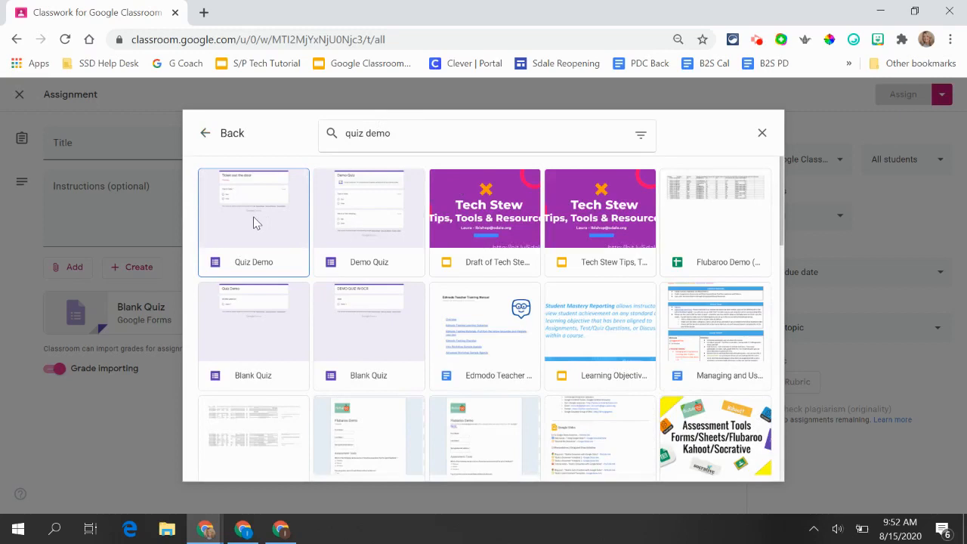
click(254, 223)
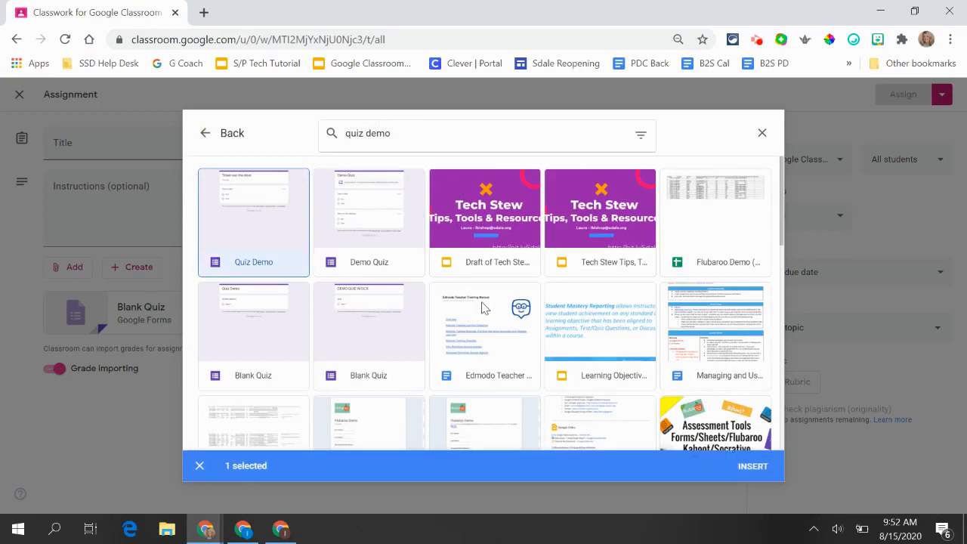
click(756, 468)
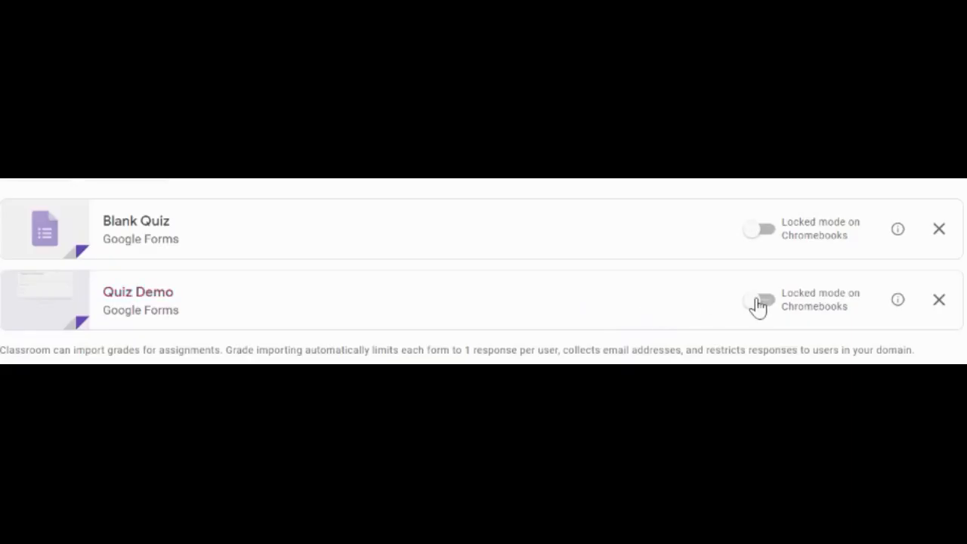
Turn on locked mode on Chromebooks for the attached Quiz Demo form, and close the quiz assignment after reviewing the grade importing note.
click(758, 303)
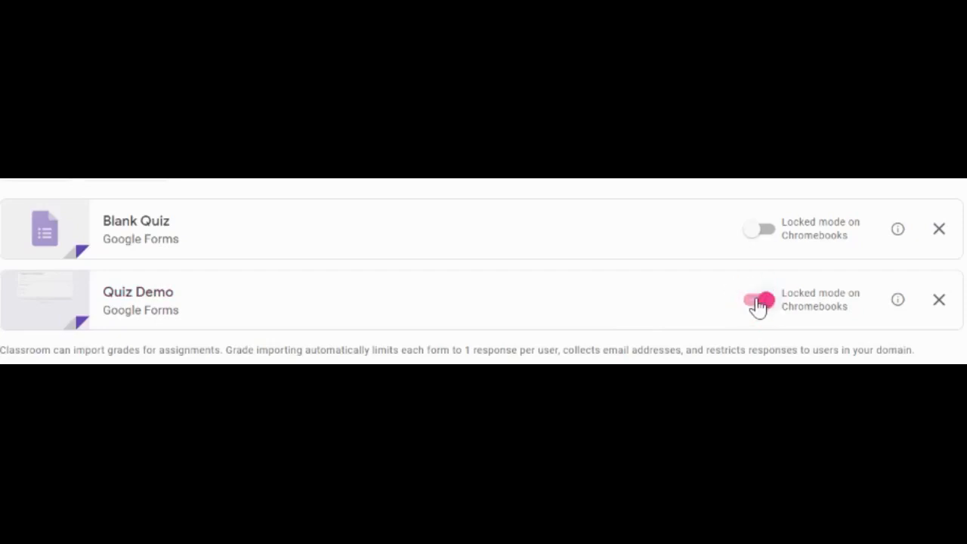
click(893, 303)
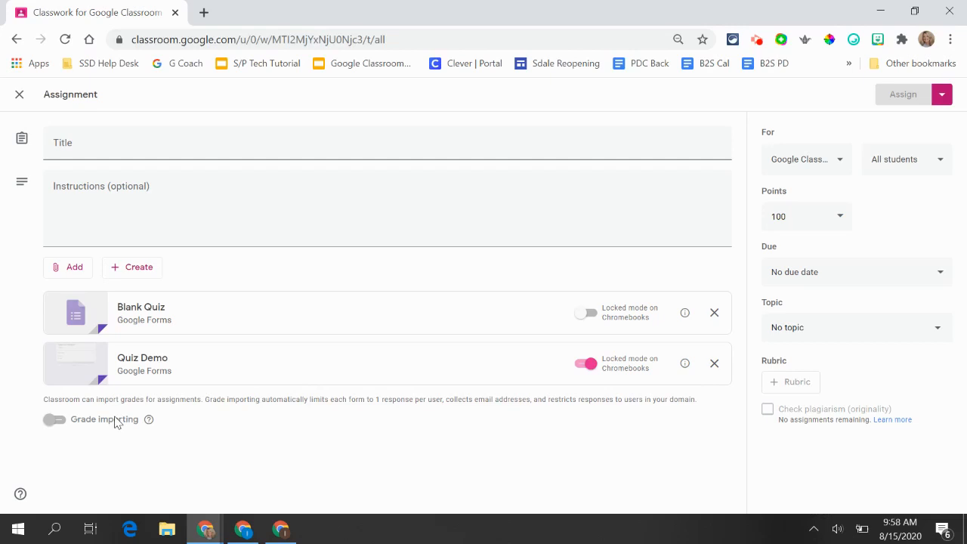
click(311, 398)
drag(311, 398, 440, 408)
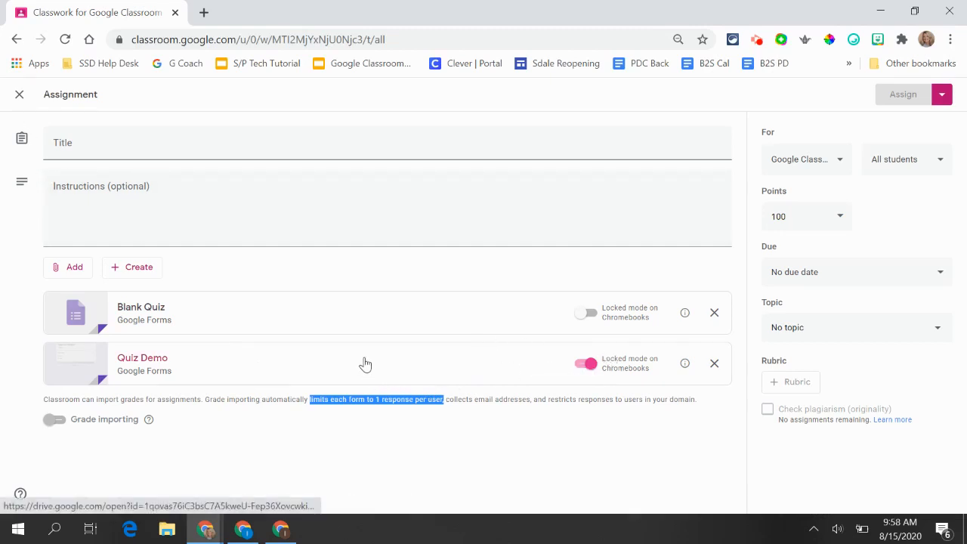
click(20, 97)
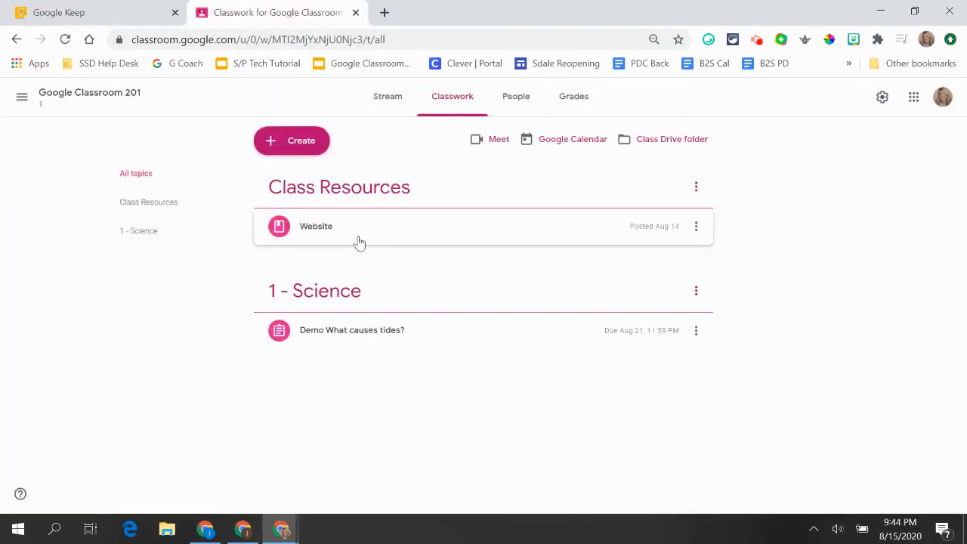
Create a short-answer question reading "How does the amount of sleep you get affect learning?", copied from the "GCR paste" note in Google Keep.
click(296, 154)
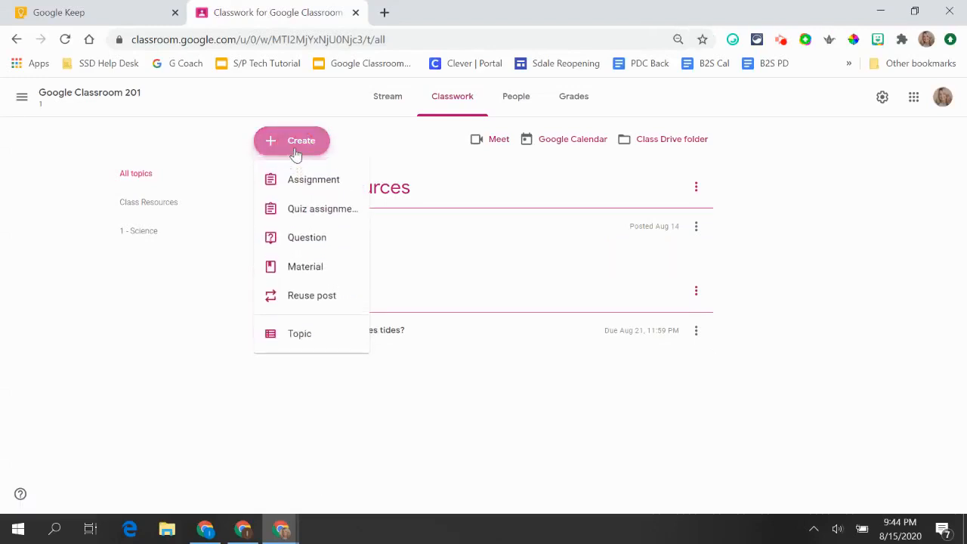
click(317, 241)
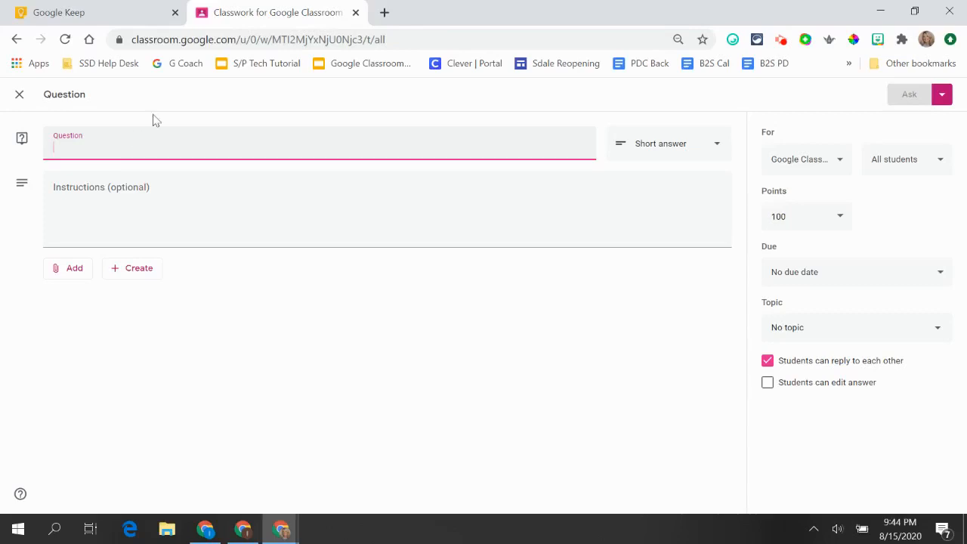
click(84, 15)
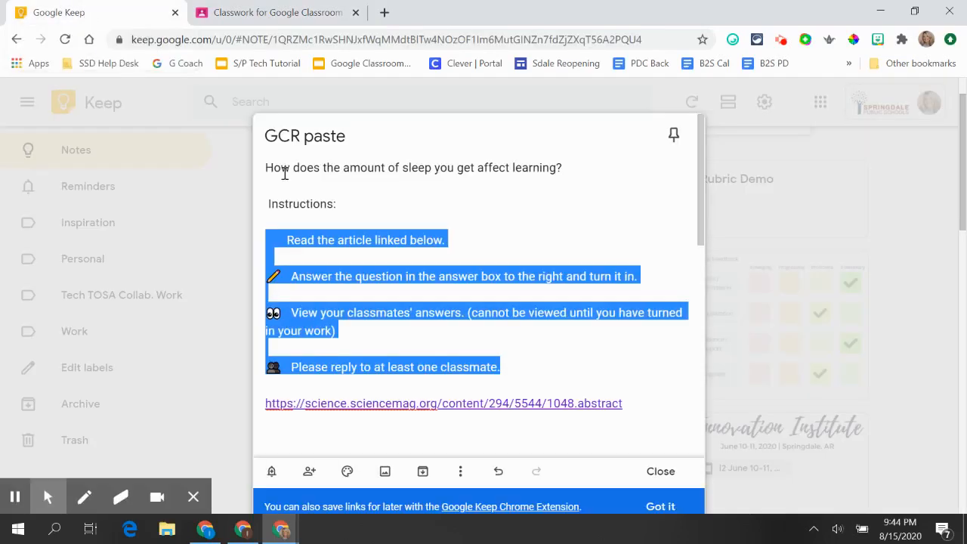
drag(582, 161, 266, 160)
key(ctrl+c)
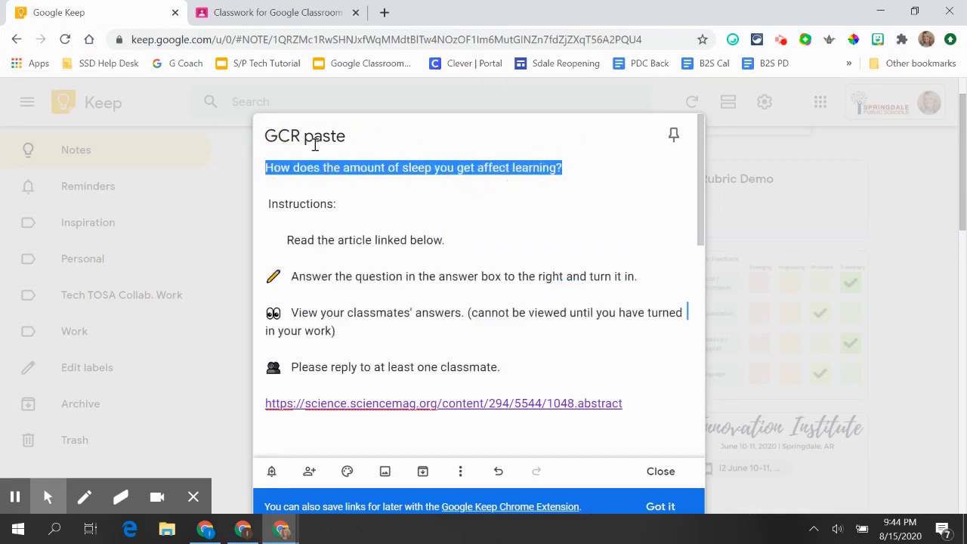
click(287, 20)
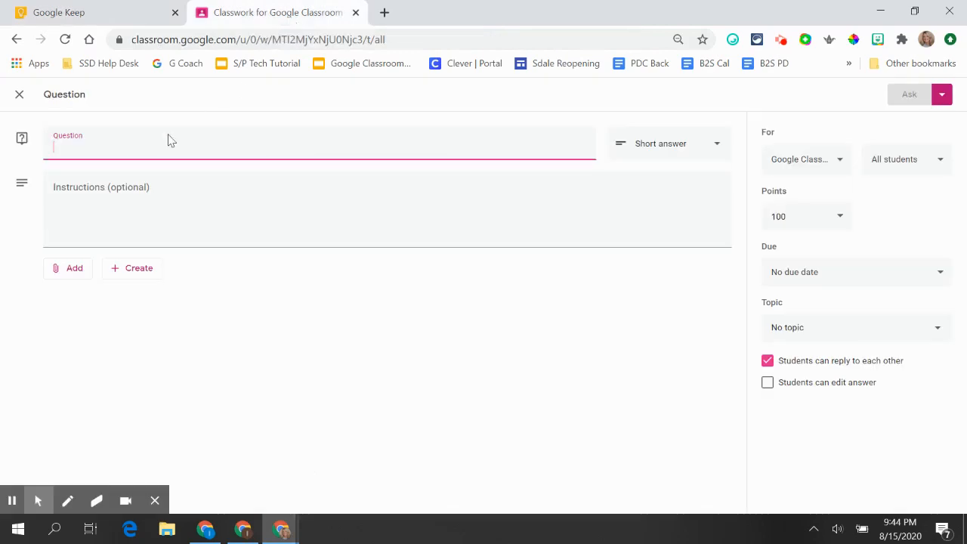
click(86, 143)
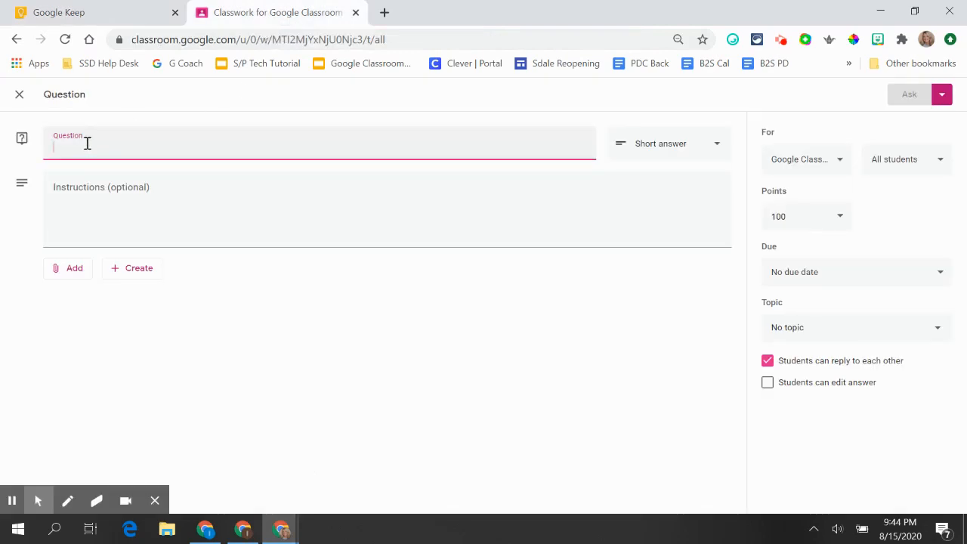
key(ctrl+v)
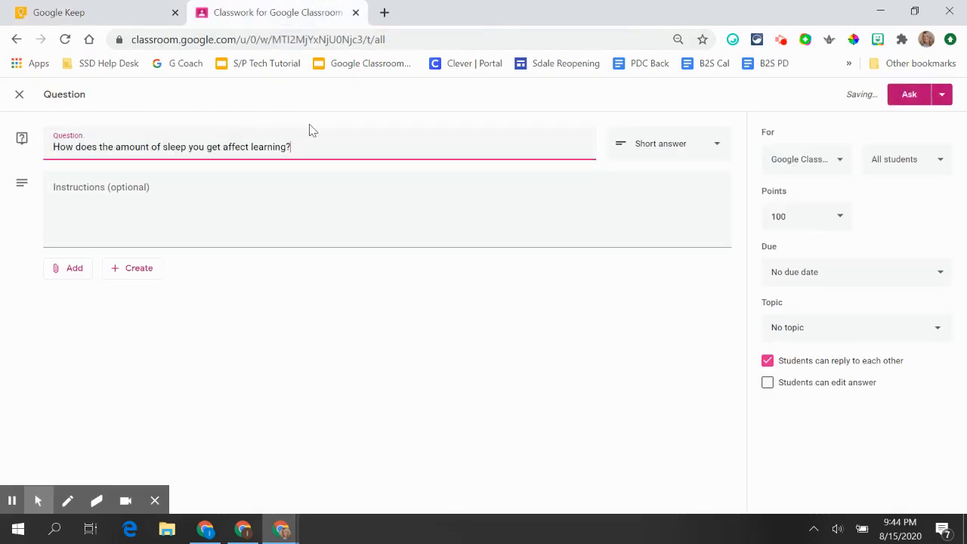
click(716, 149)
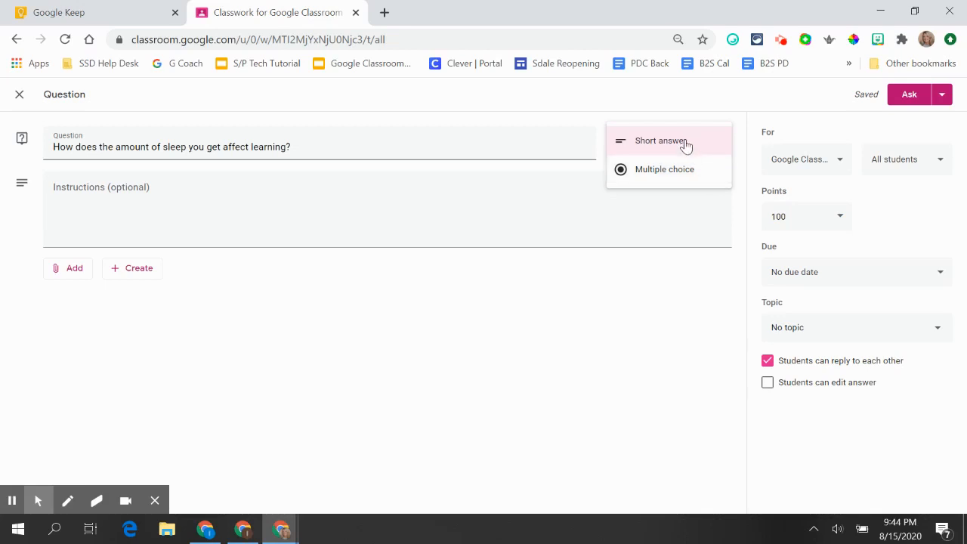
click(685, 147)
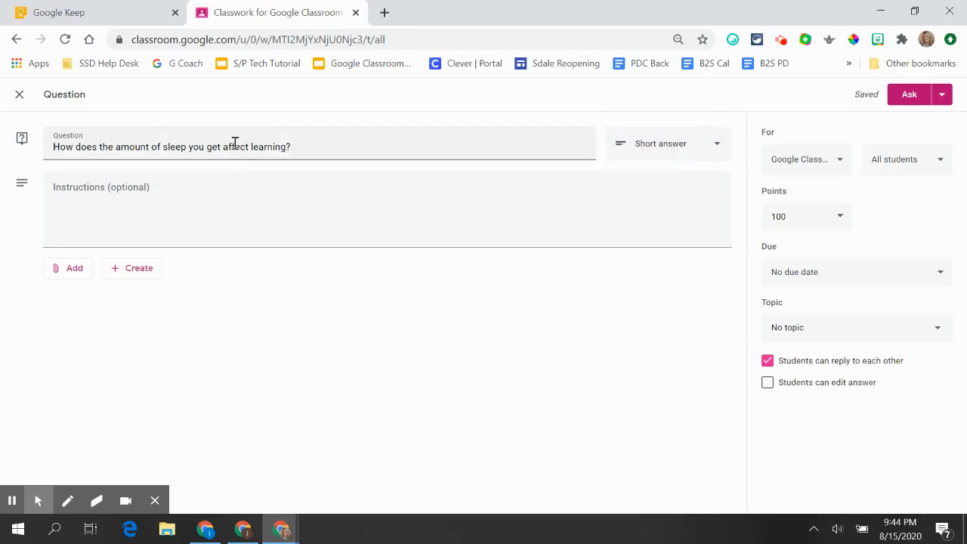
Copy the instructions, from "Instructions:" through "Please reply to at least one classmate.", from the Google Keep note into the question's instructions.
click(102, 15)
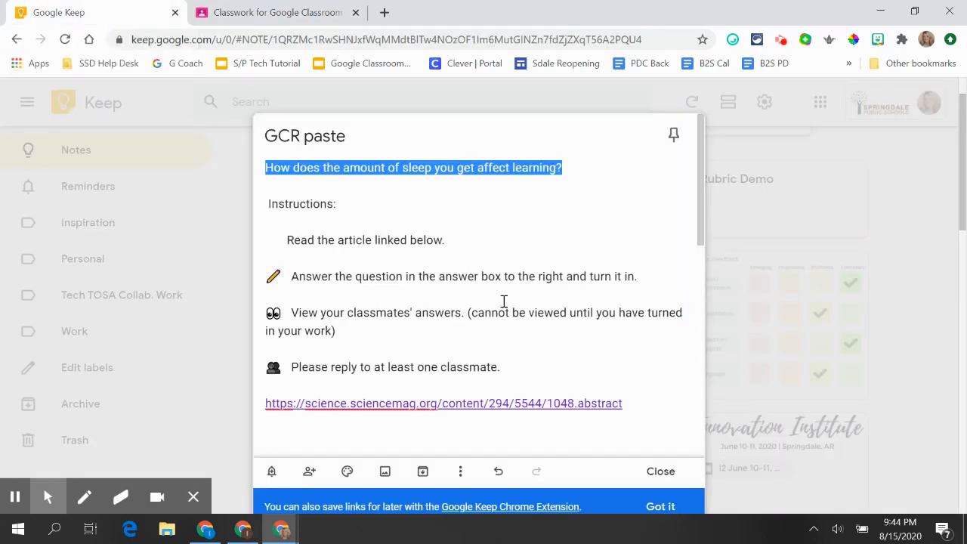
drag(519, 370, 266, 206)
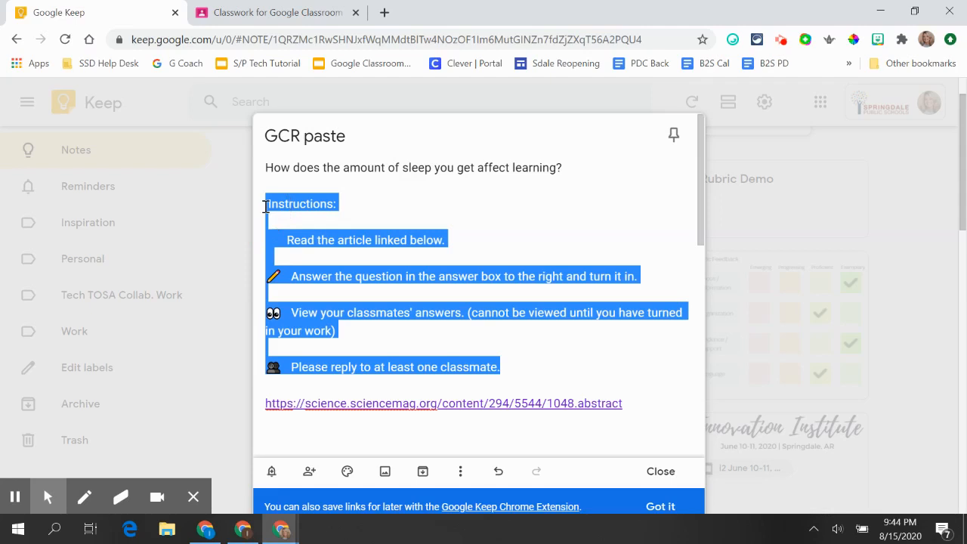
click(267, 12)
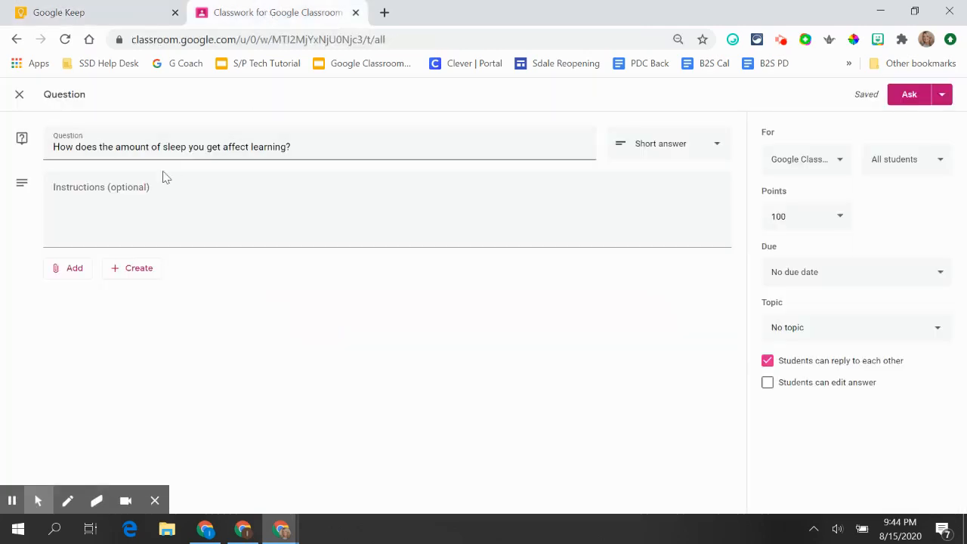
click(108, 186)
text(Instructions:  Read the article linked below.  ✏ Answer the question in the answer box to the right and turn it in.  👀 View your classmates' answers. (cannot be viewed until you have turned in your work)  🗣 Please reply to at least one classmate.)
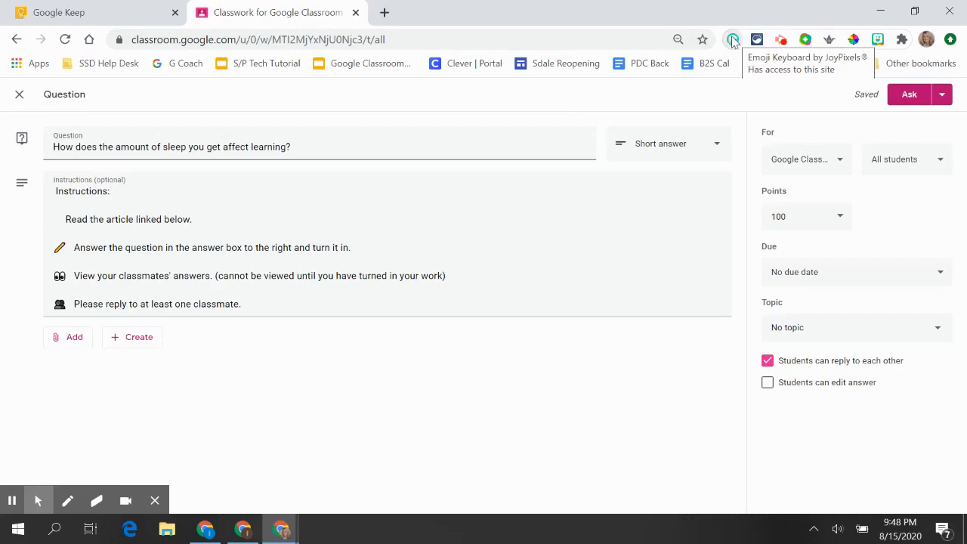
Find the open book emoji by searching "BOOK" in JoyPixels, insert it before "Read the article linked below." and remove the extra spaces.
click(733, 40)
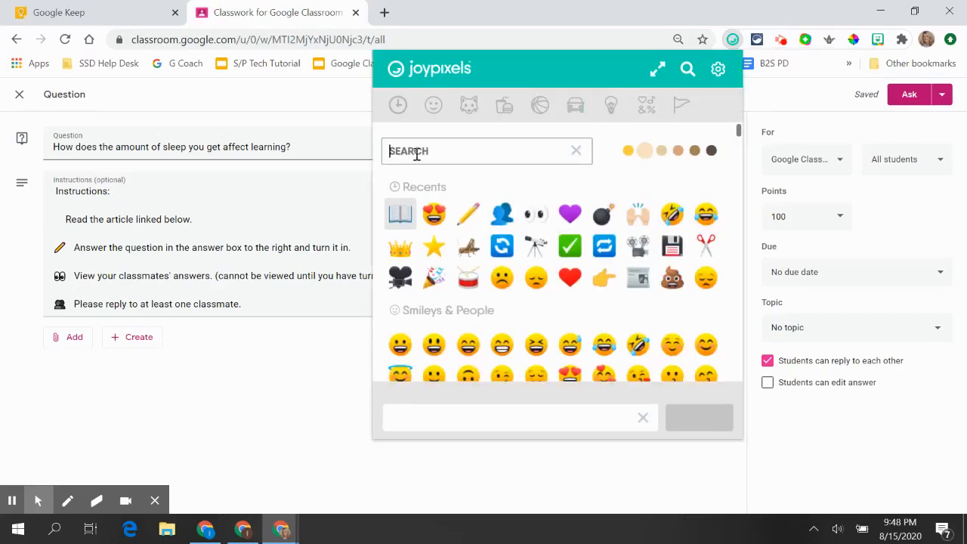
click(410, 151)
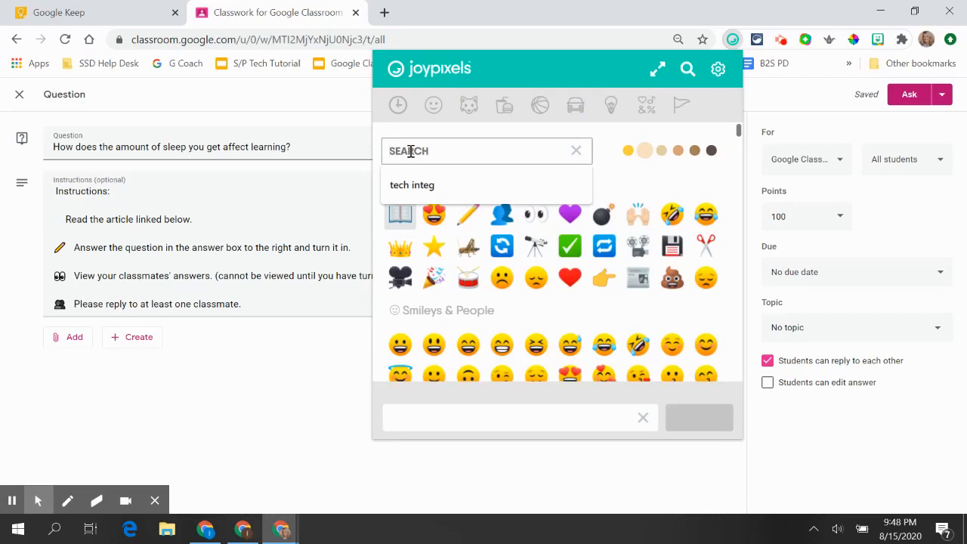
text(BOOK)
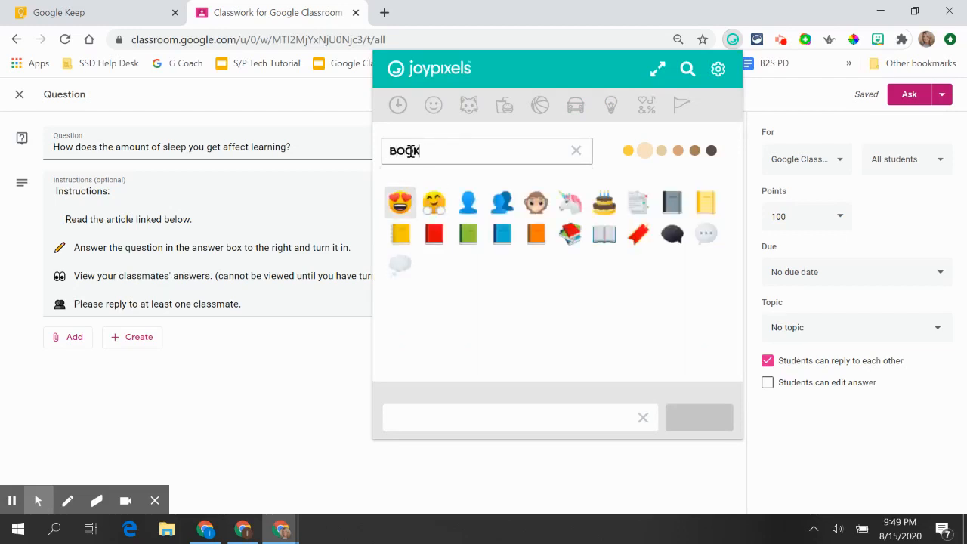
click(603, 237)
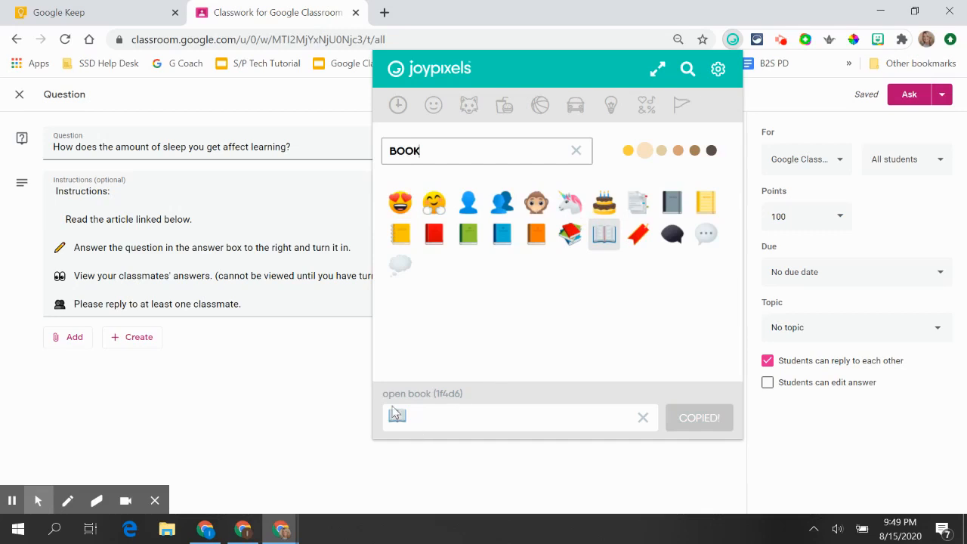
click(55, 218)
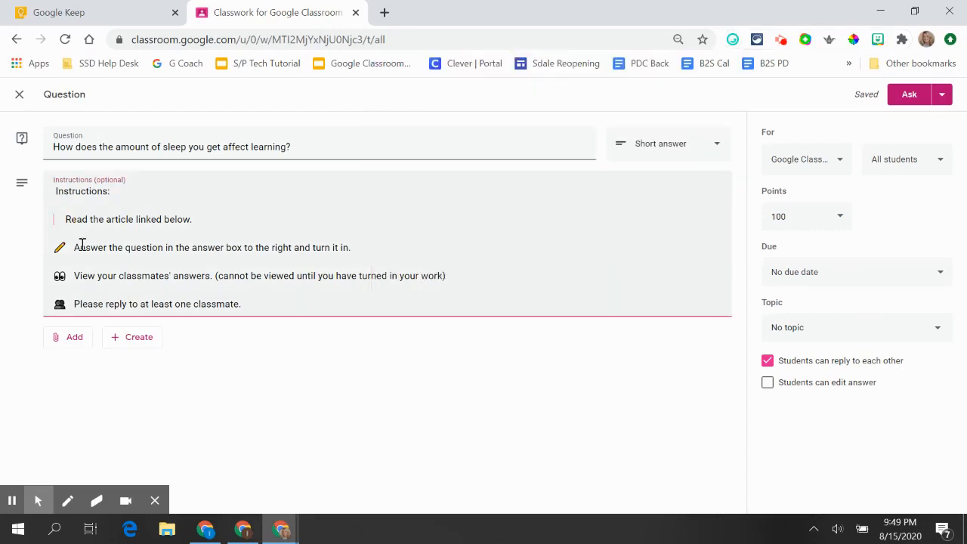
key(ctrl+v)
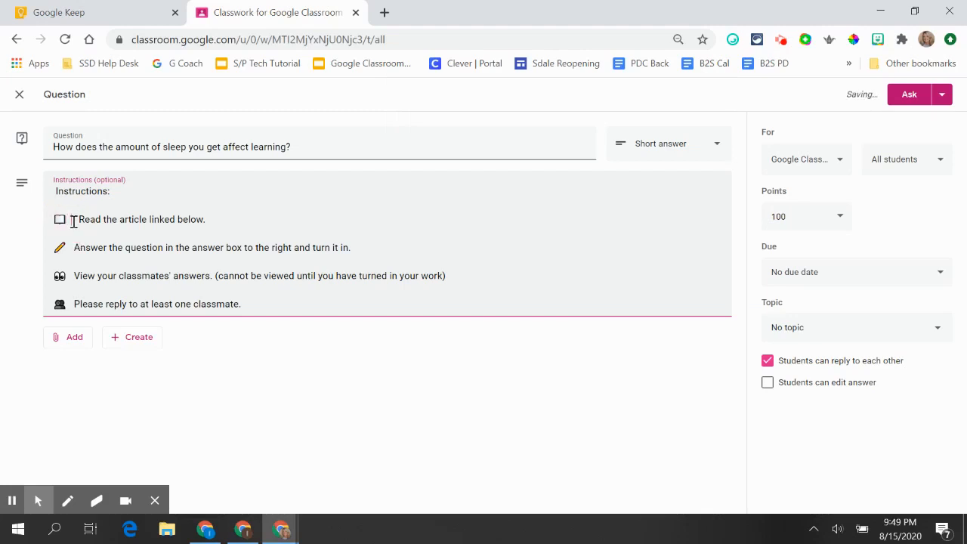
key(Delete)
key(Delete)
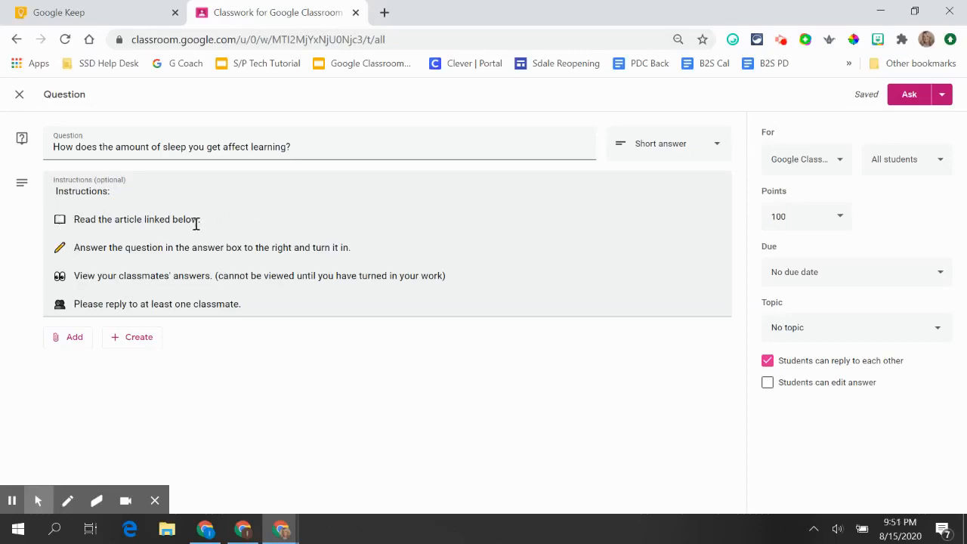
click(74, 341)
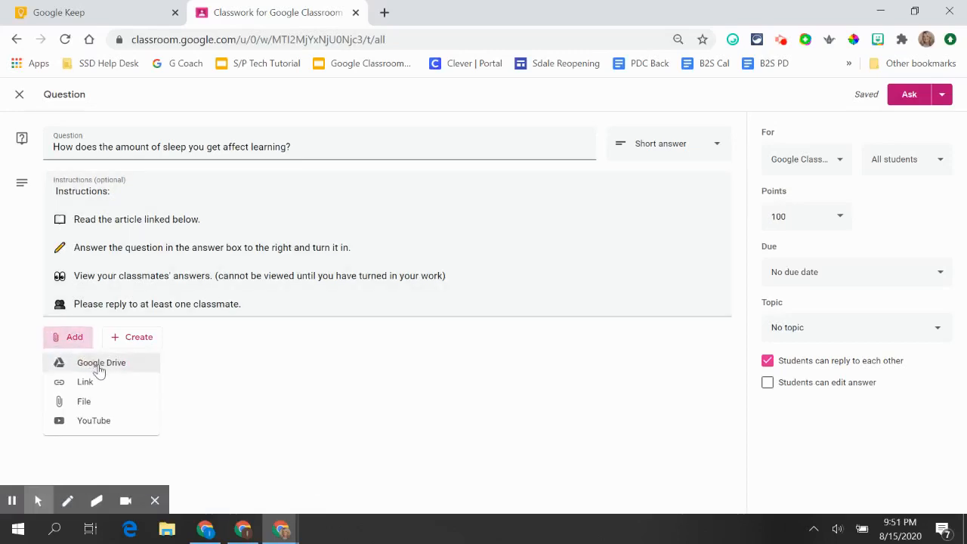
click(85, 381)
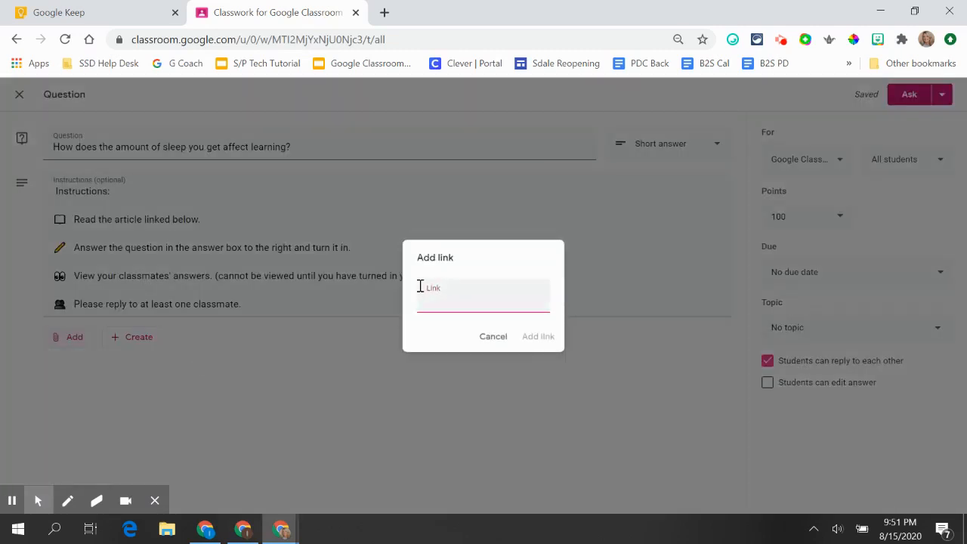
key(ctrl+v)
click(541, 337)
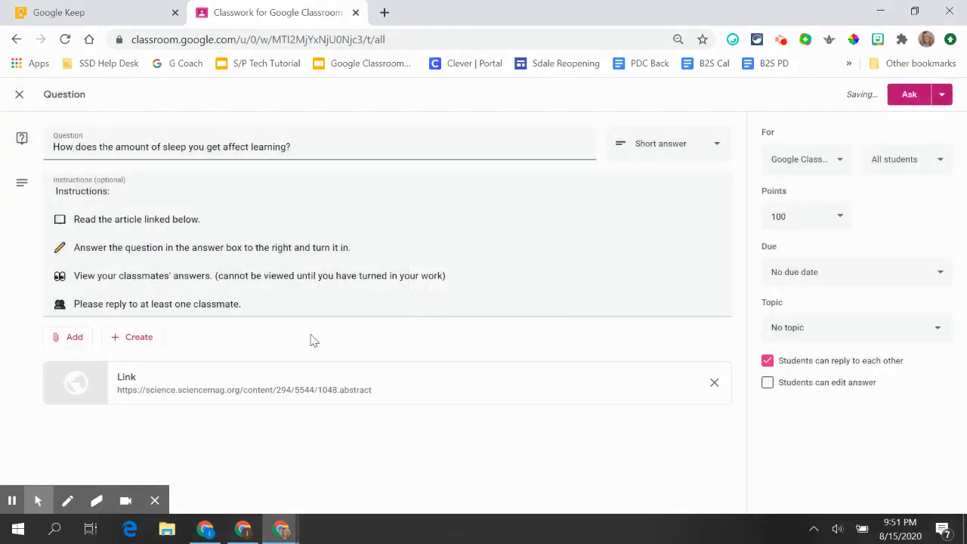
Search YouTube for "sleep and school" and attach the video "Why healthy sleep is crucial for academic success" to the question.
click(69, 341)
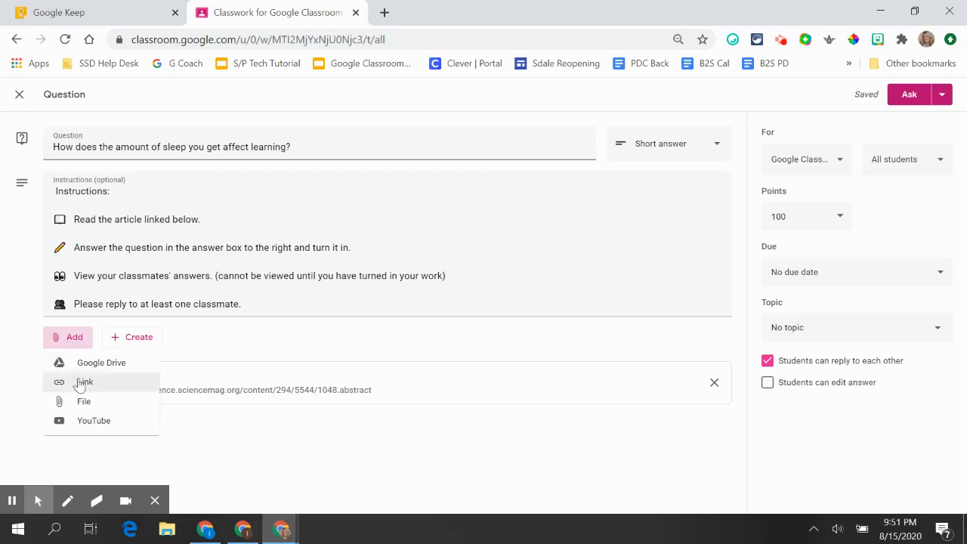
click(106, 421)
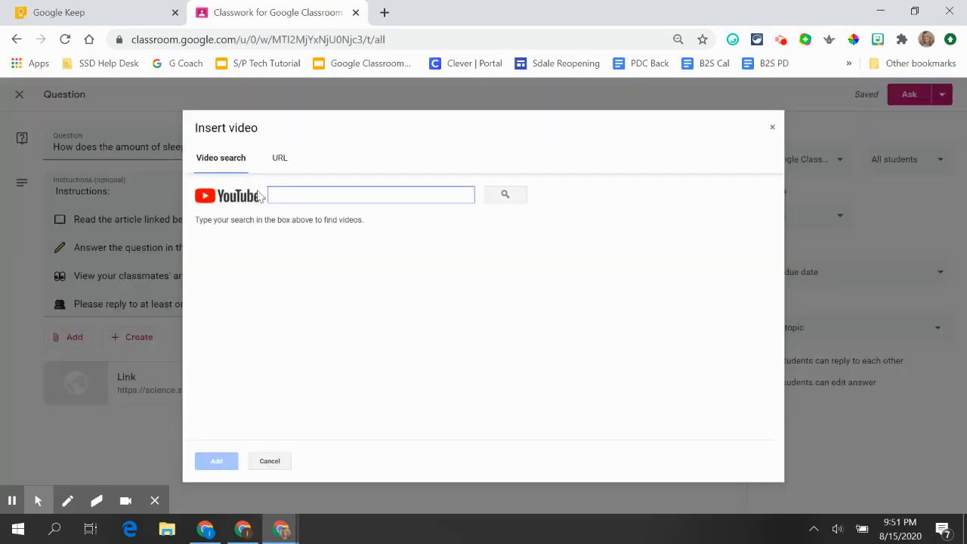
click(279, 164)
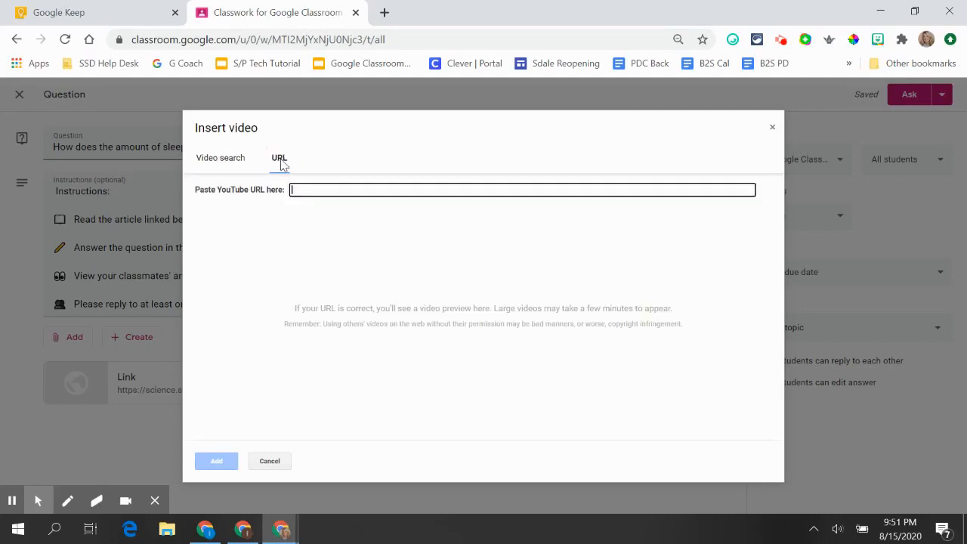
click(310, 190)
click(224, 160)
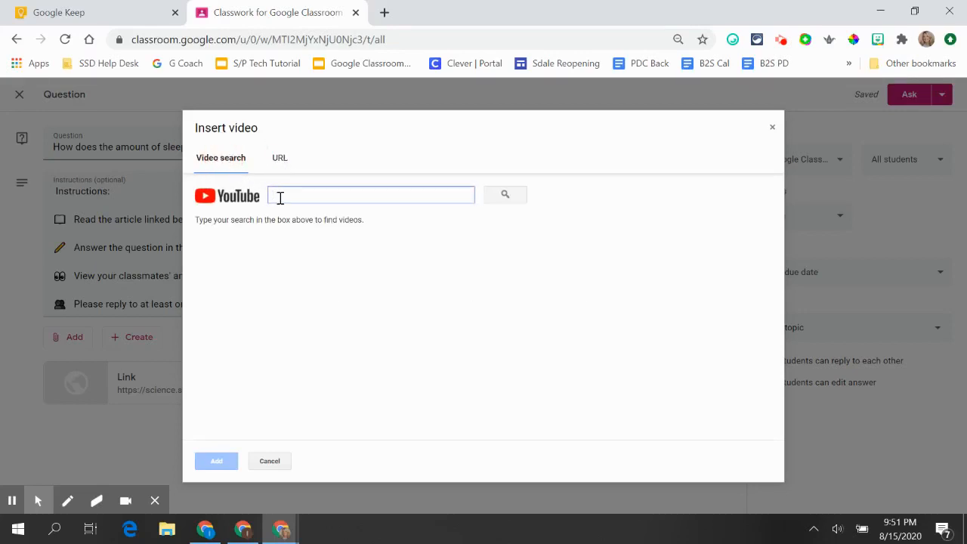
text(sleep a)
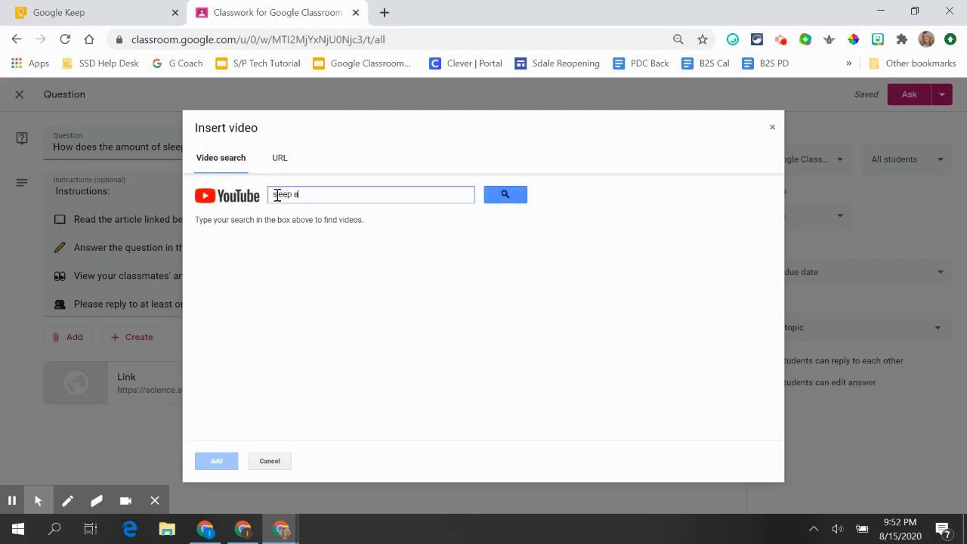
text(nd school)
key(Return)
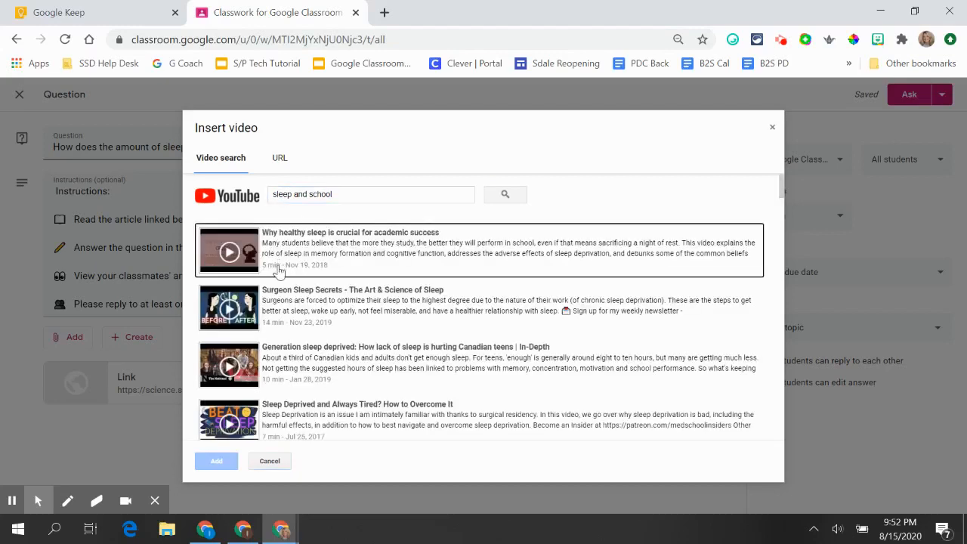
click(238, 256)
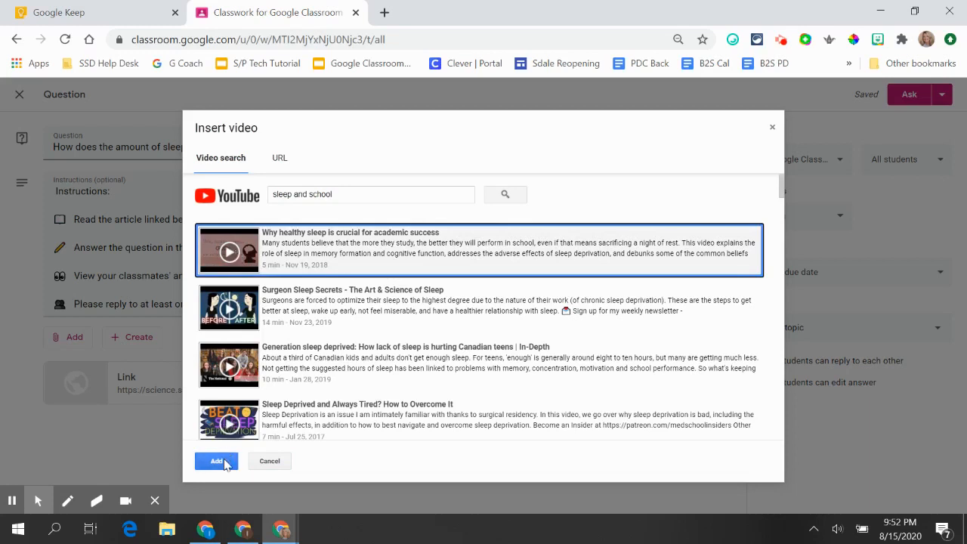
click(222, 466)
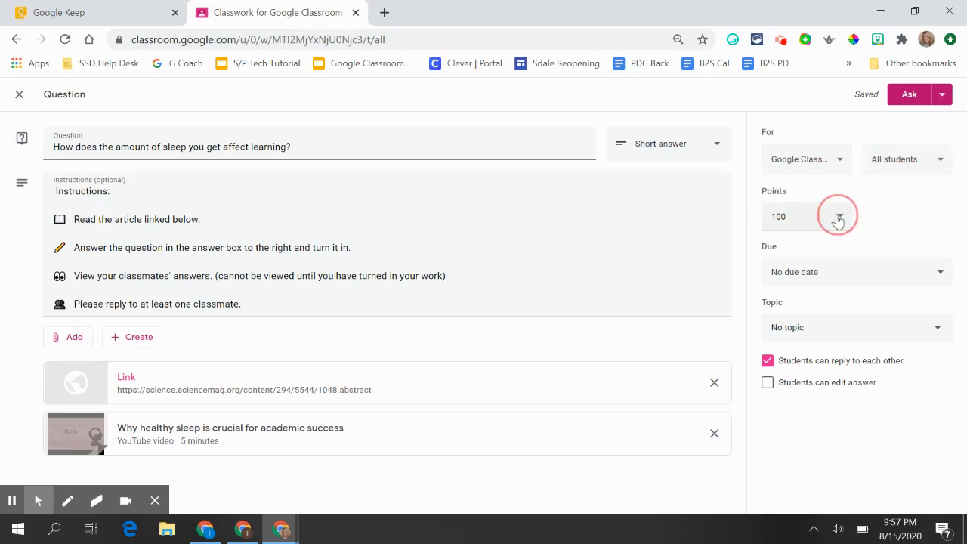
Set the question's due date to Aug 21, 2020.
click(941, 275)
click(890, 318)
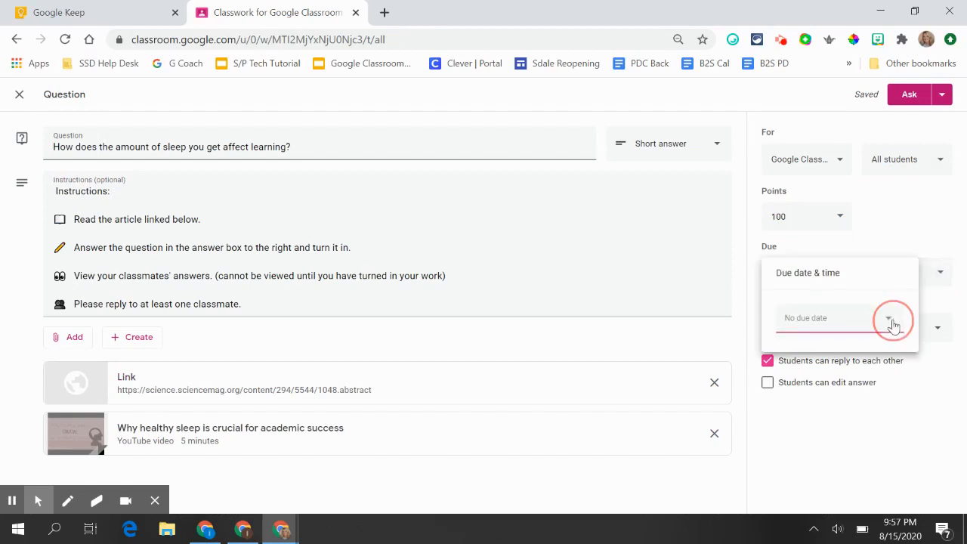
click(881, 431)
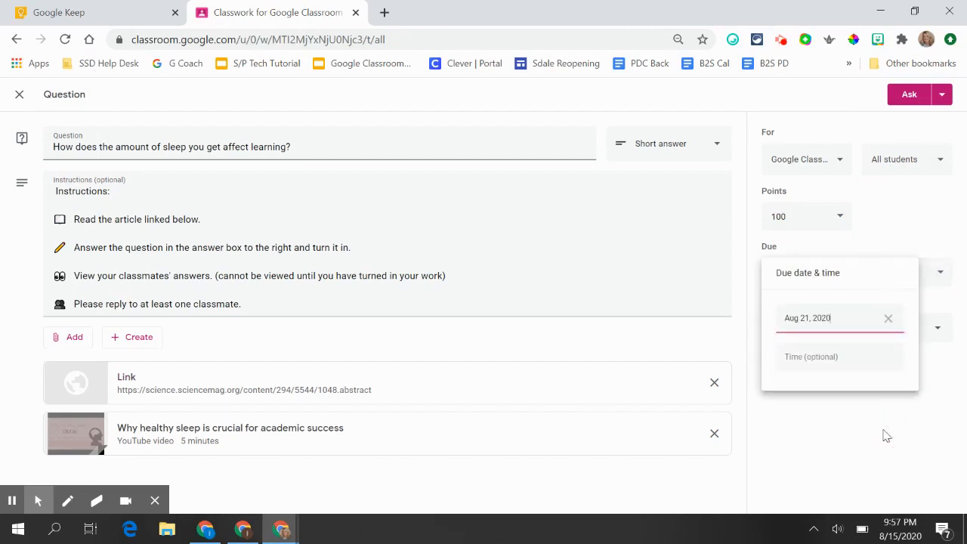
click(910, 434)
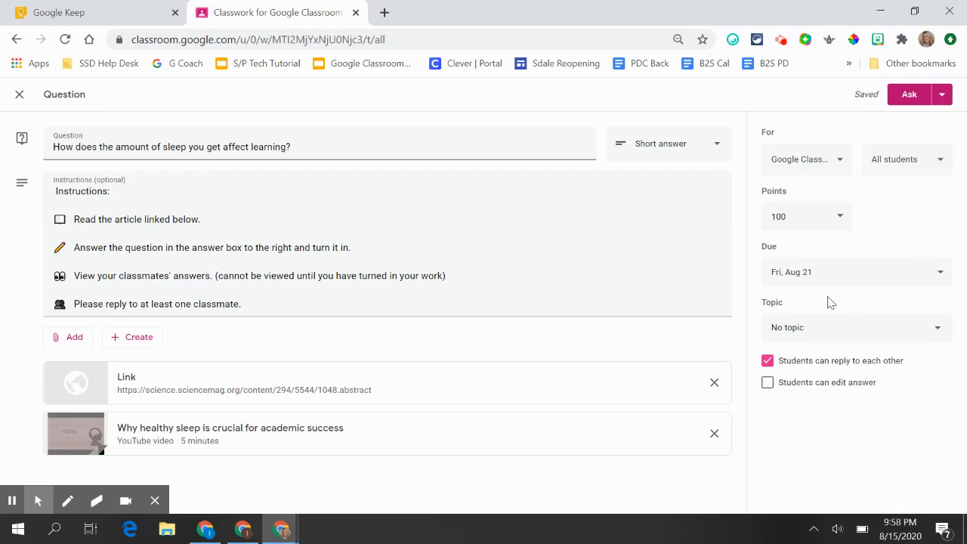
Create the topic "Discussions" for the question and post the question to the class.
click(937, 330)
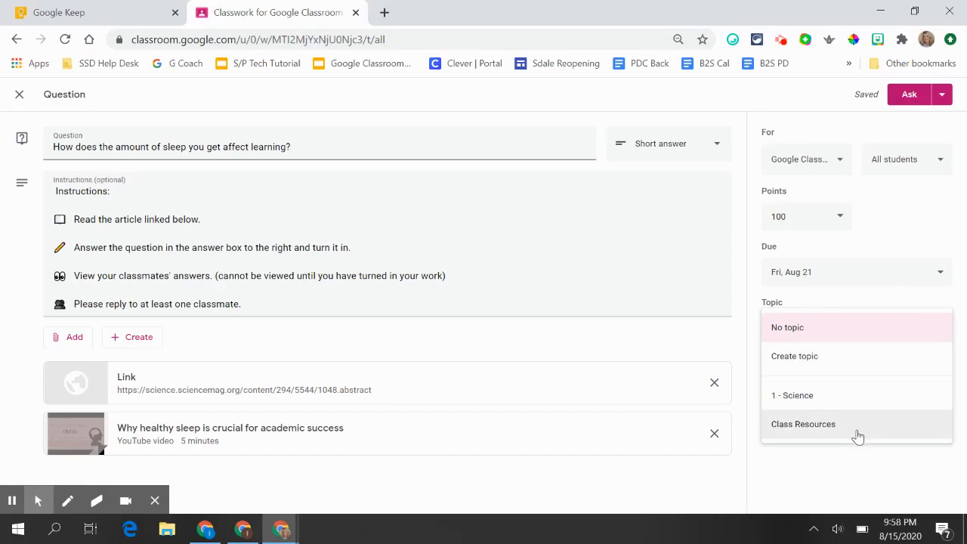
click(839, 361)
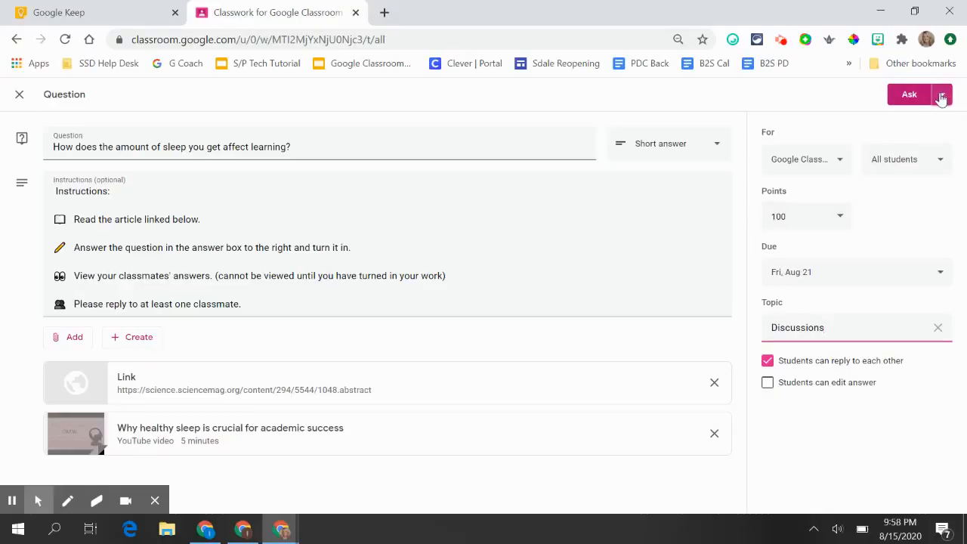
click(941, 96)
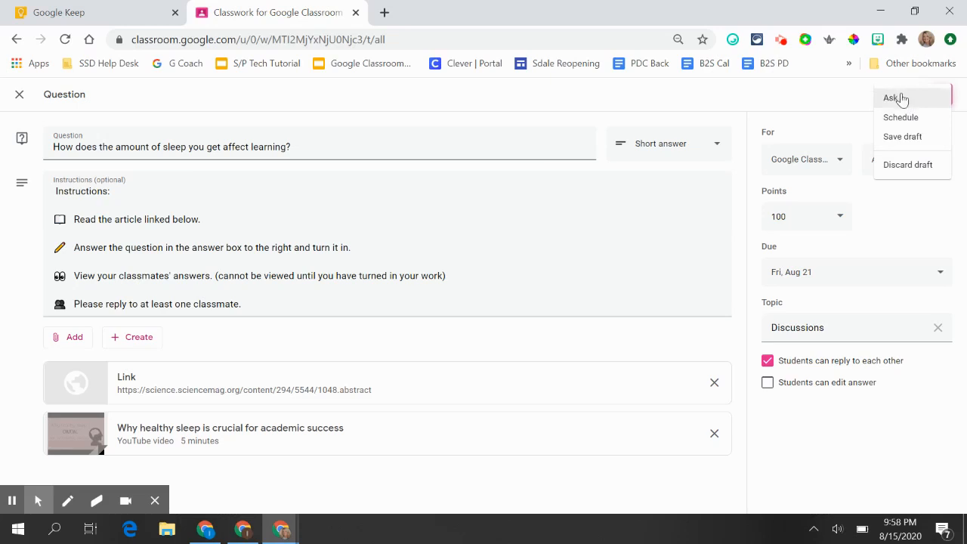
click(903, 102)
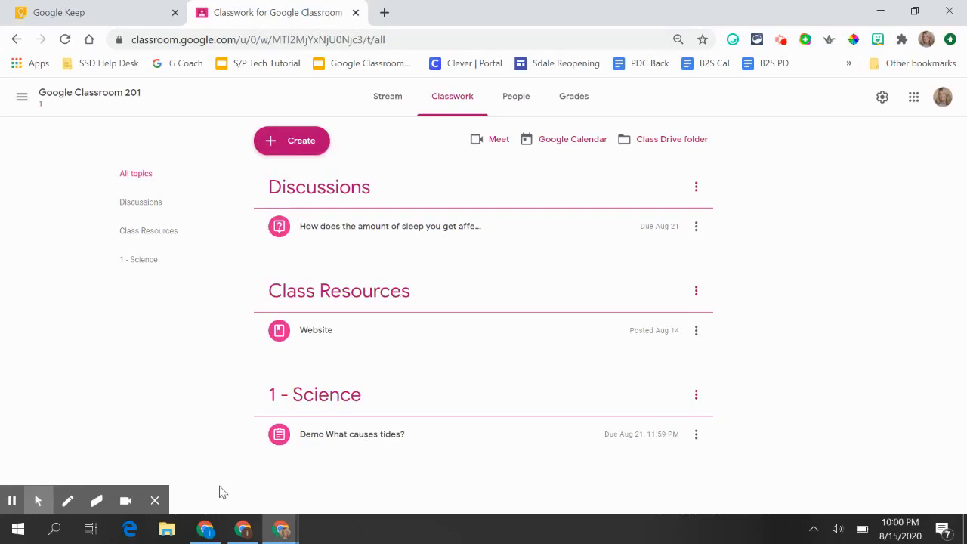
Switch to the first student's browser window, open the sleep question, answer "Sleep does not affect" and turn it in.
click(205, 528)
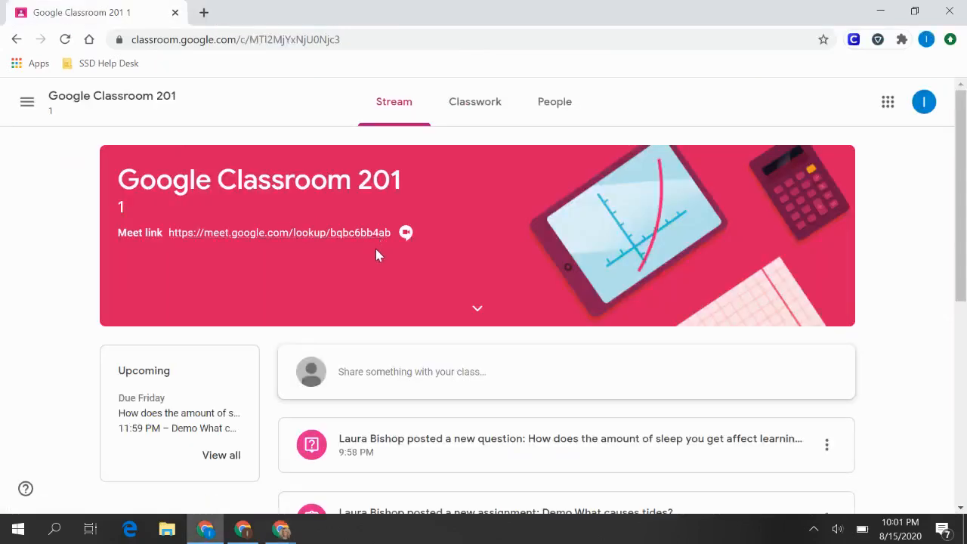
click(528, 446)
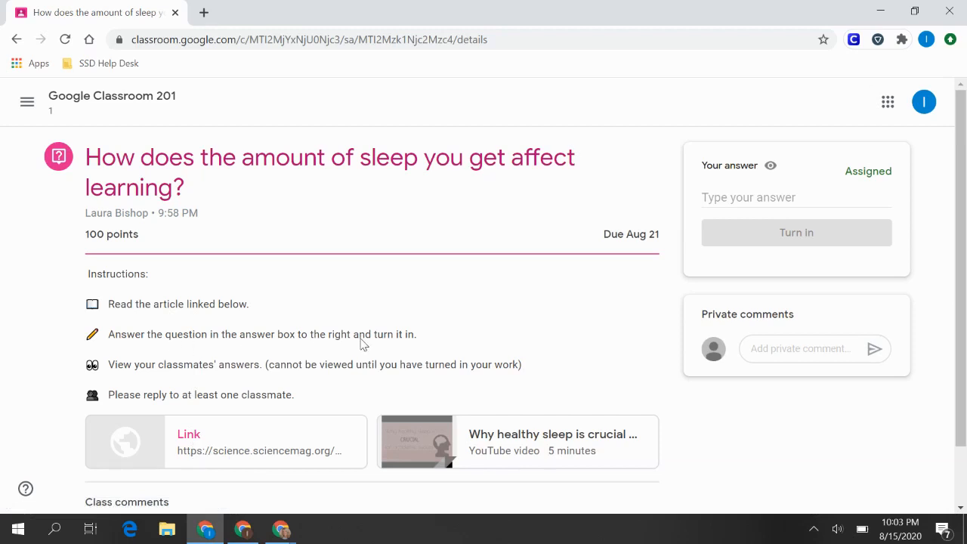
click(712, 199)
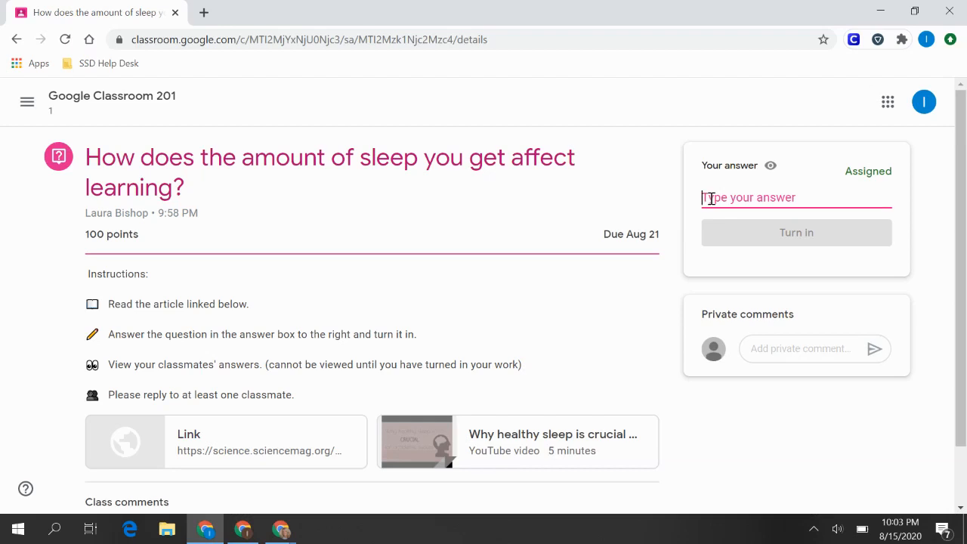
text(Slep)
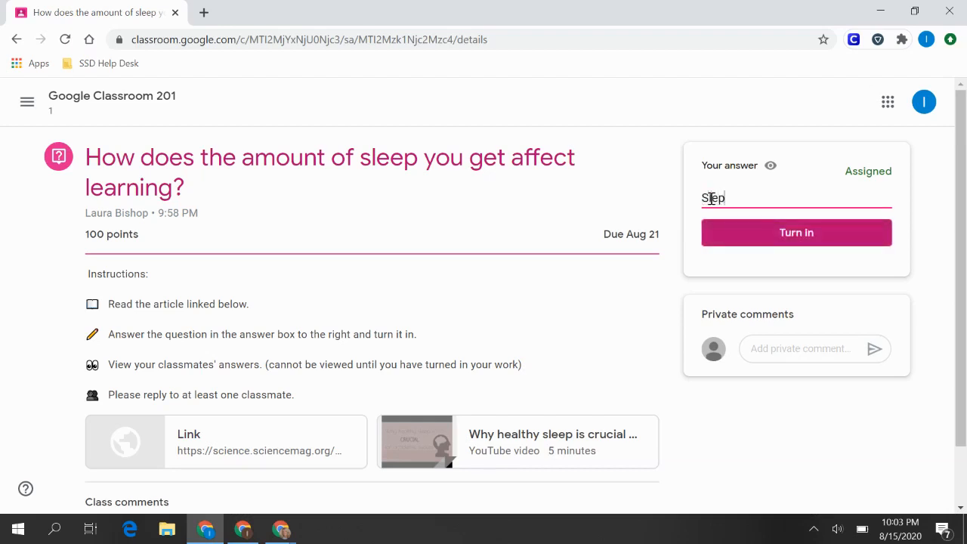
key(BackSpace)
text(ep does not affect)
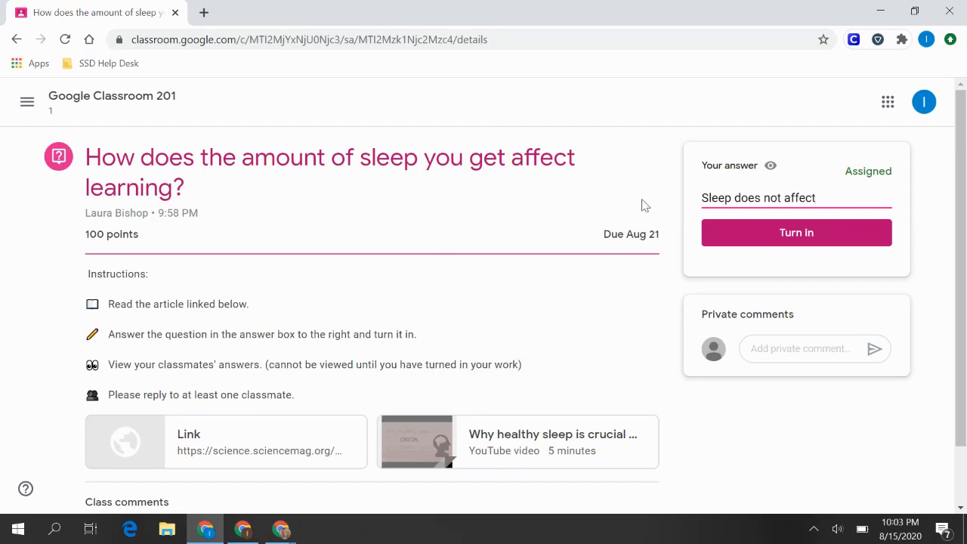
click(806, 233)
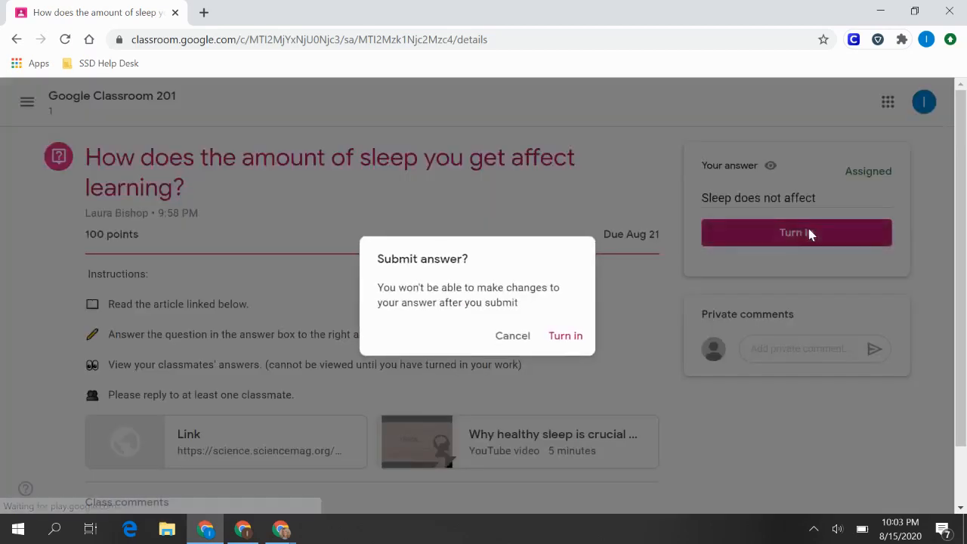
click(567, 337)
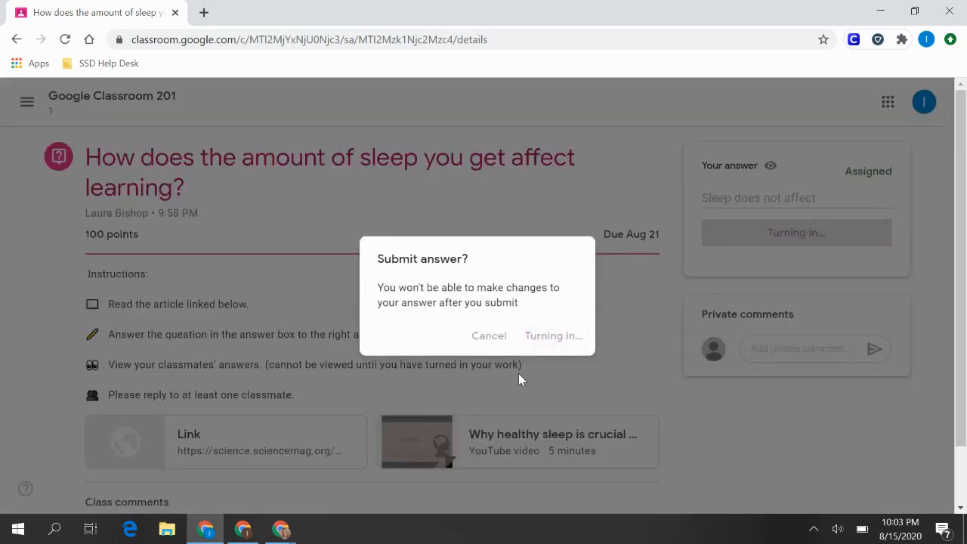
Switch to the second student's browser window, open the sleep question, answer "Sleep has no affect on .." and turn it in.
mouse_move(243, 533)
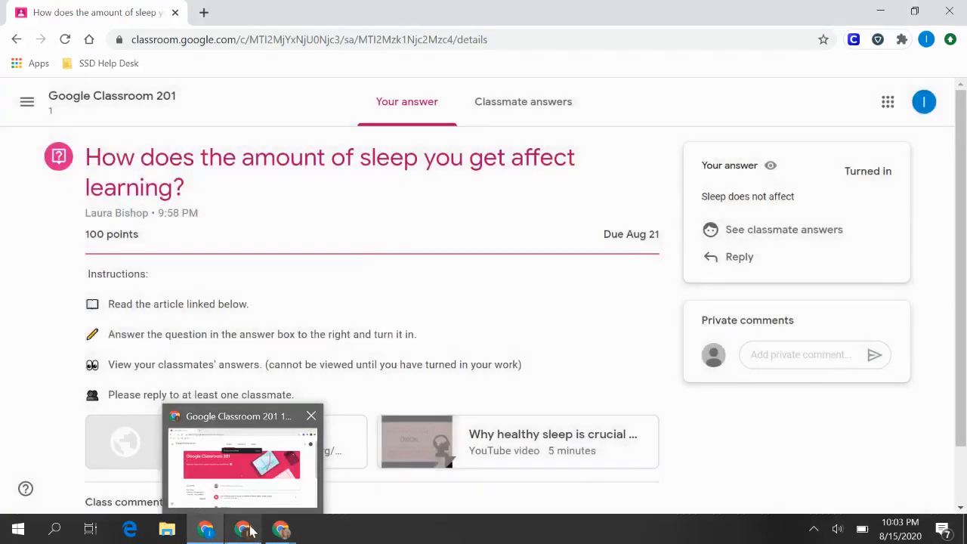
click(245, 532)
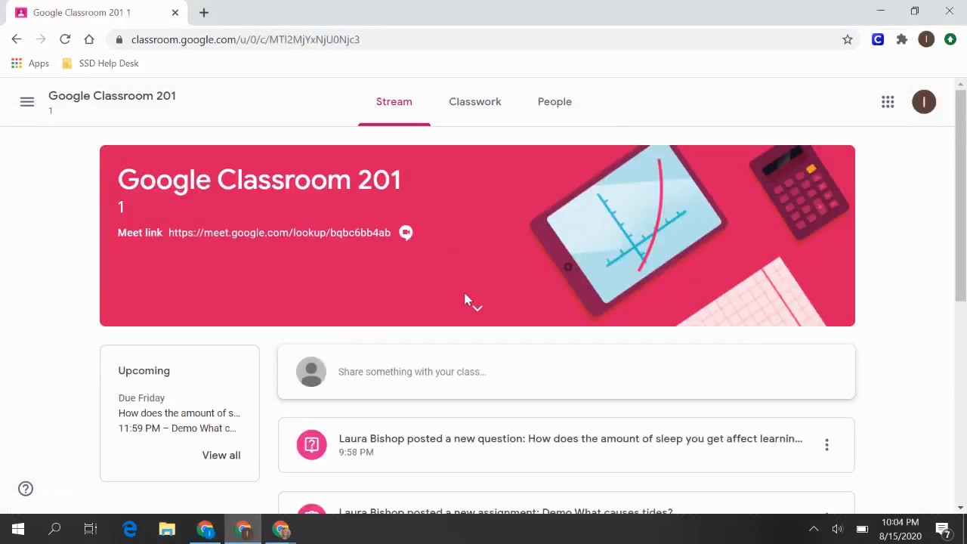
click(492, 440)
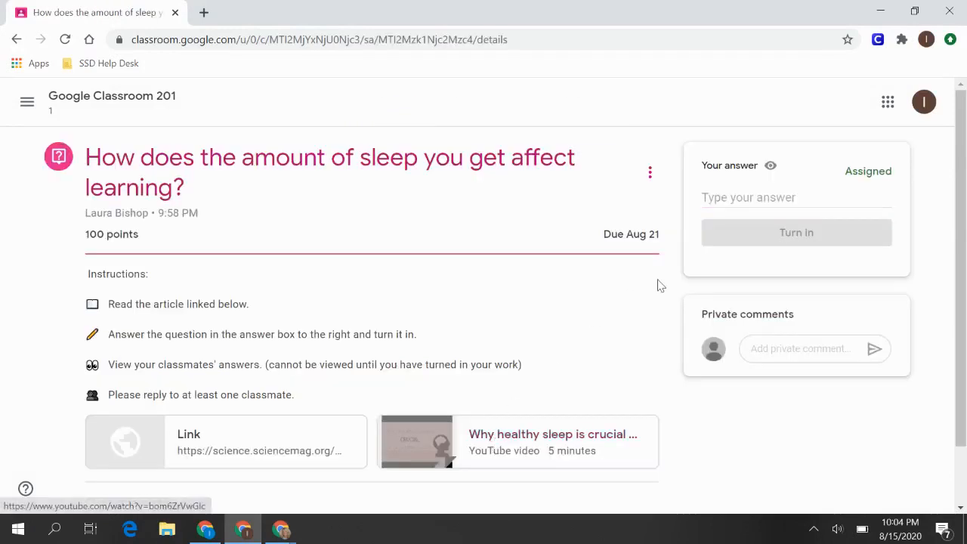
click(717, 197)
text(Sl)
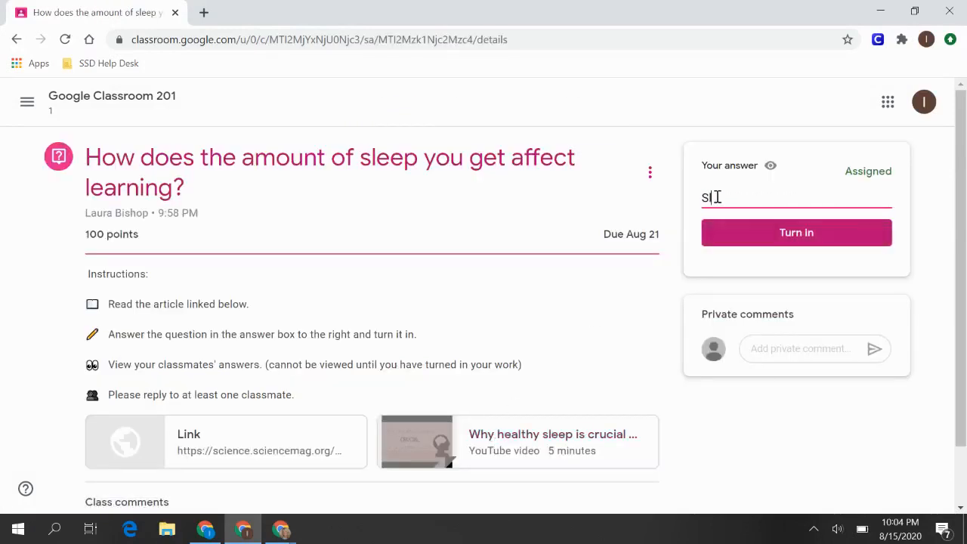
text(eep has no affect on ..)
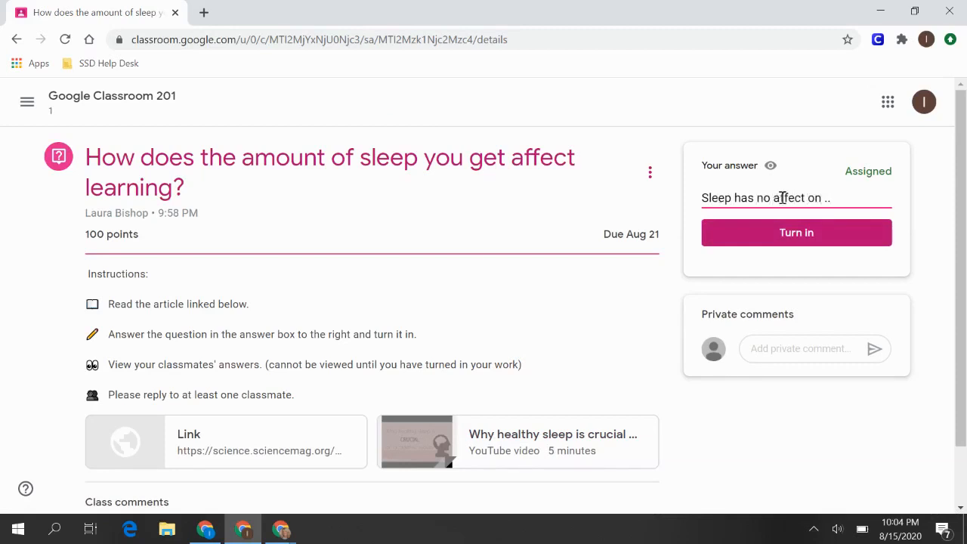
click(803, 237)
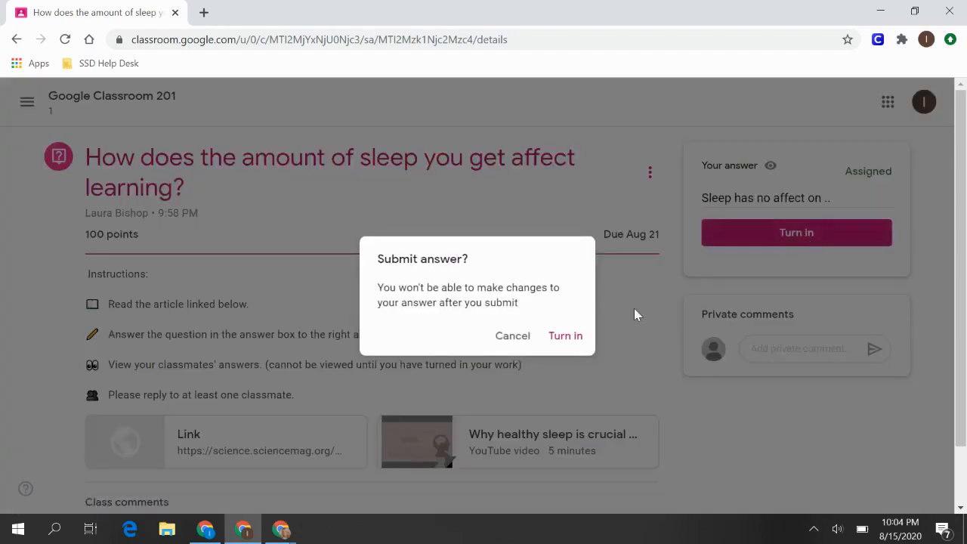
click(574, 342)
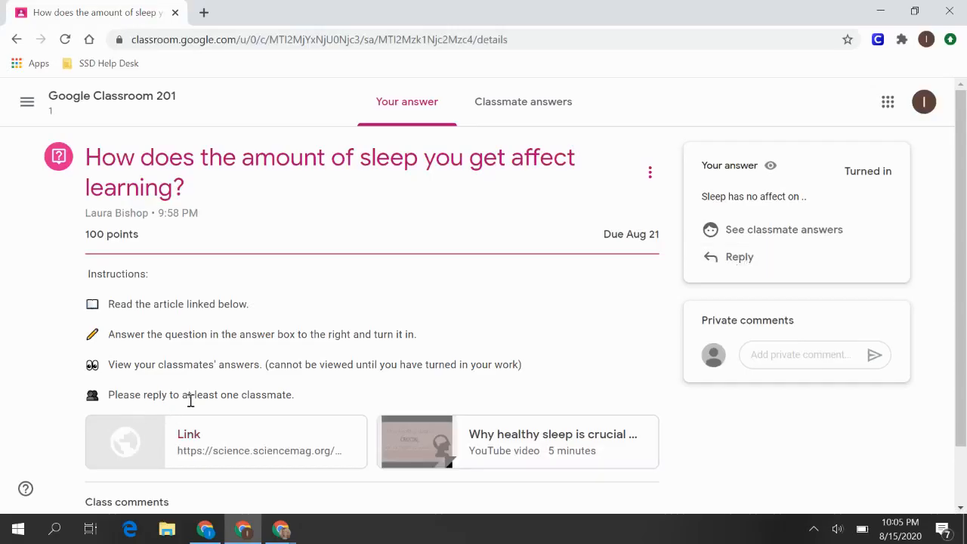
Post the class reply "I believe ....." under the second student's submitted answer.
click(738, 257)
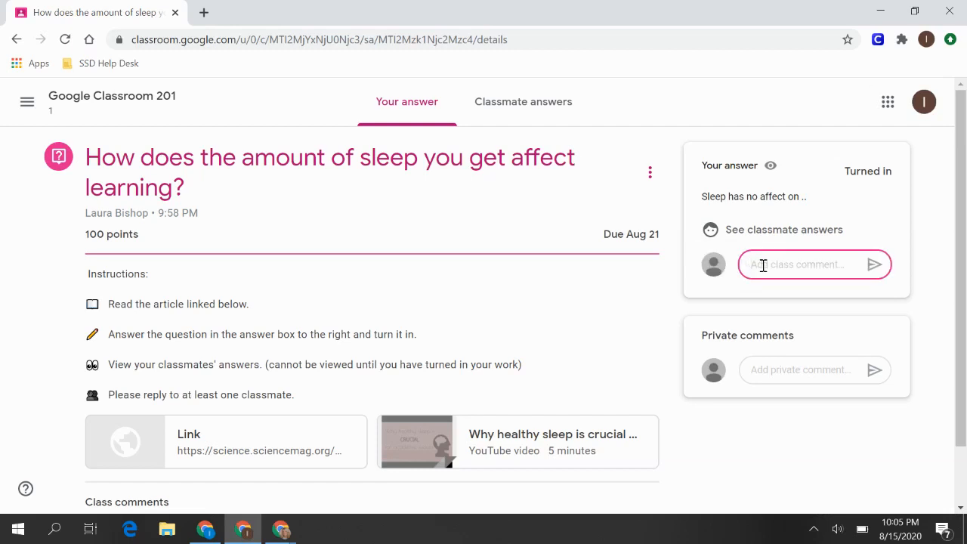
text(I believe .....)
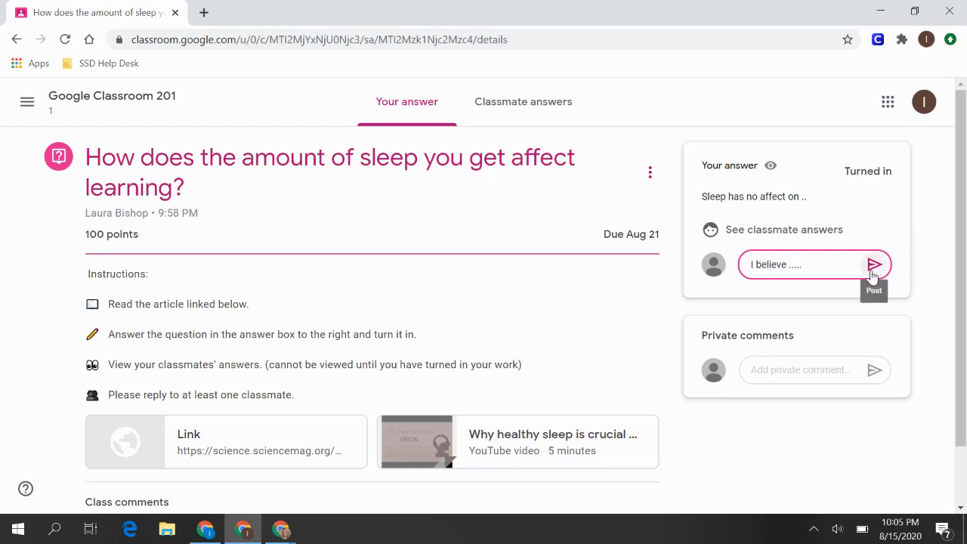
click(874, 265)
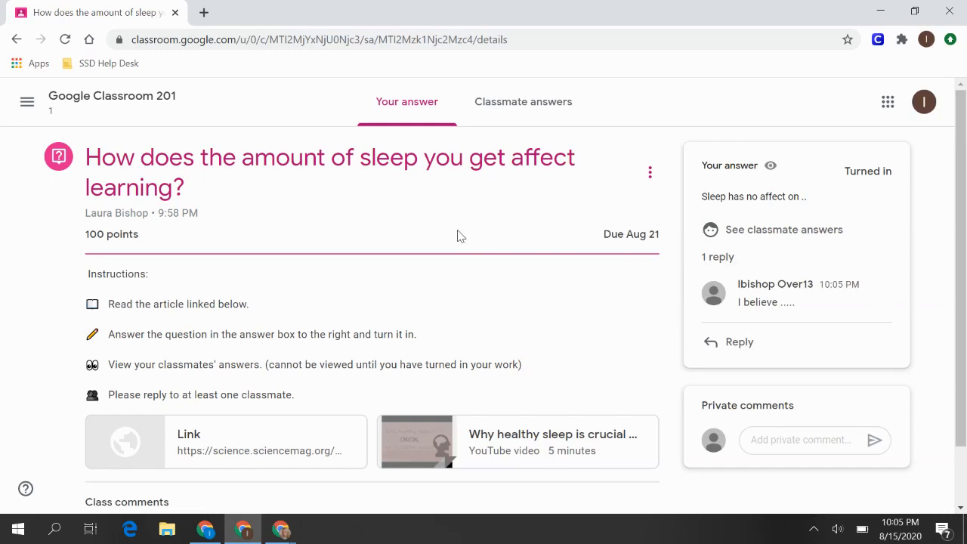
Post the private comment "Hello Teachers" on the second student's question.
click(759, 440)
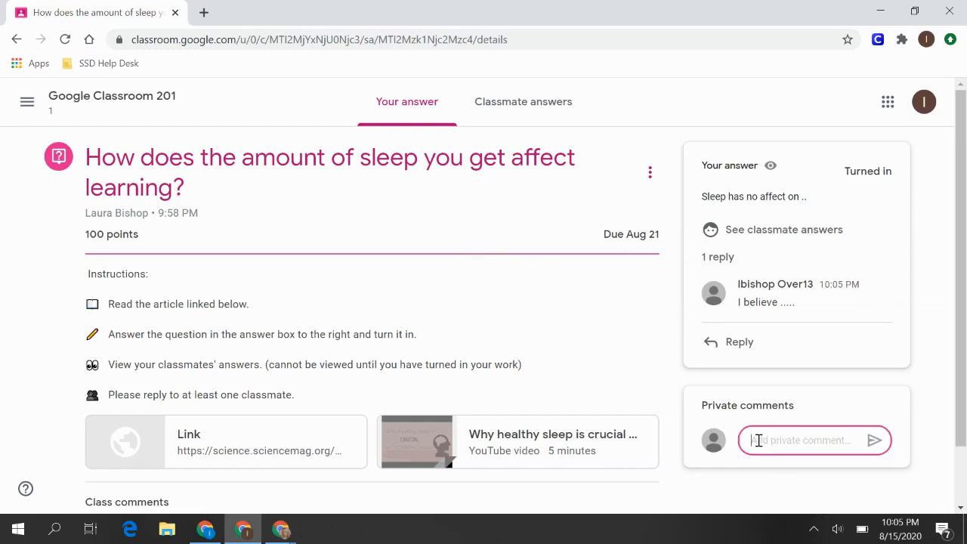
text(Hello Teachers)
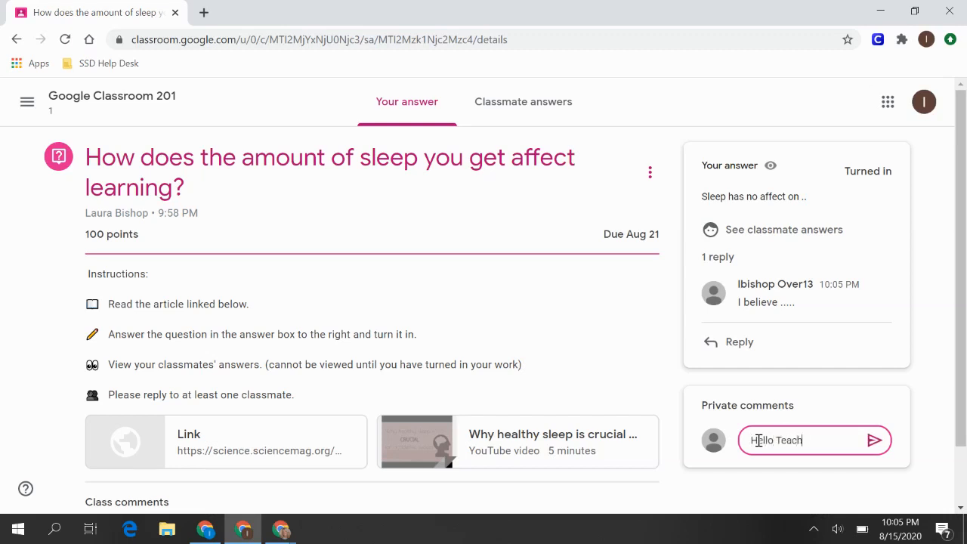
click(874, 443)
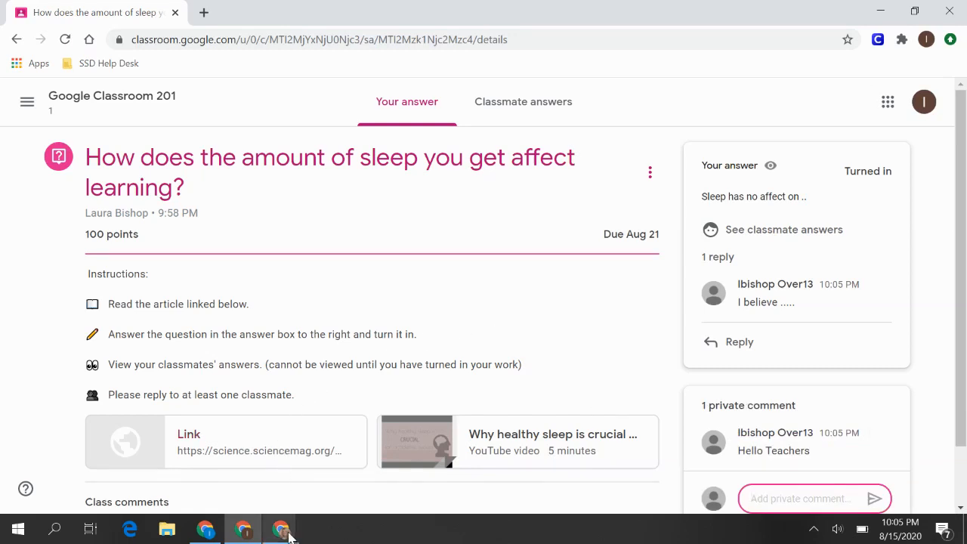
Switch back to the teacher's browser window, open the sleep question's student answers and expand the reply under "Sleep has no affect on ..".
mouse_move(281, 533)
click(198, 462)
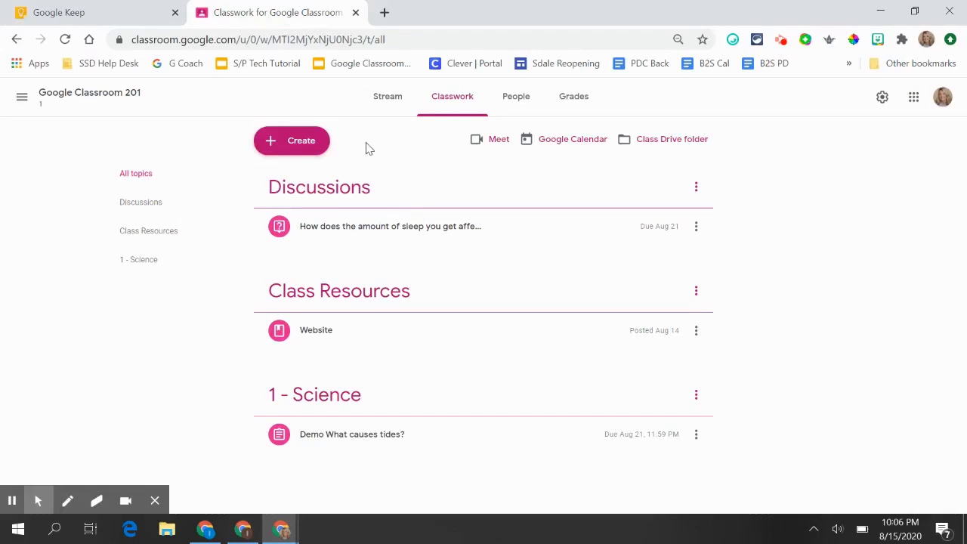
click(404, 234)
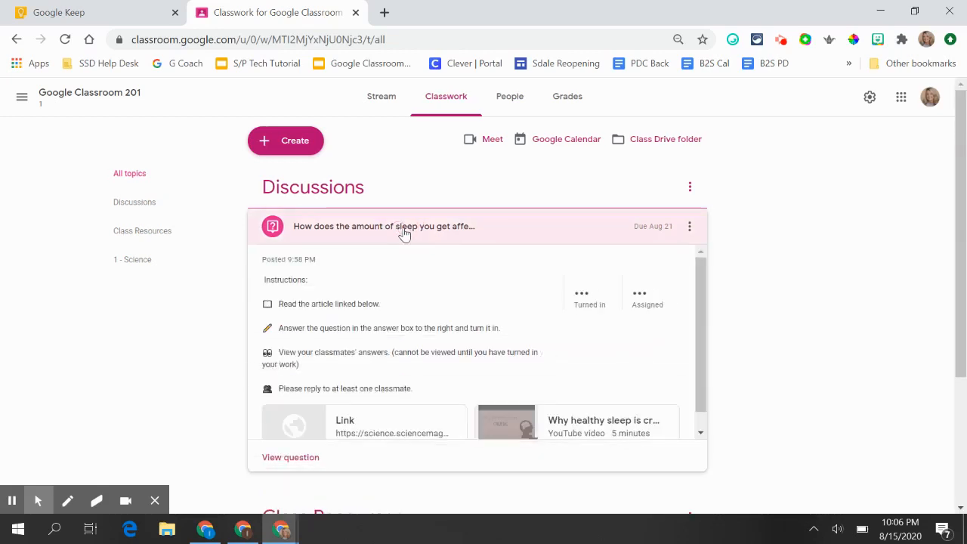
click(291, 458)
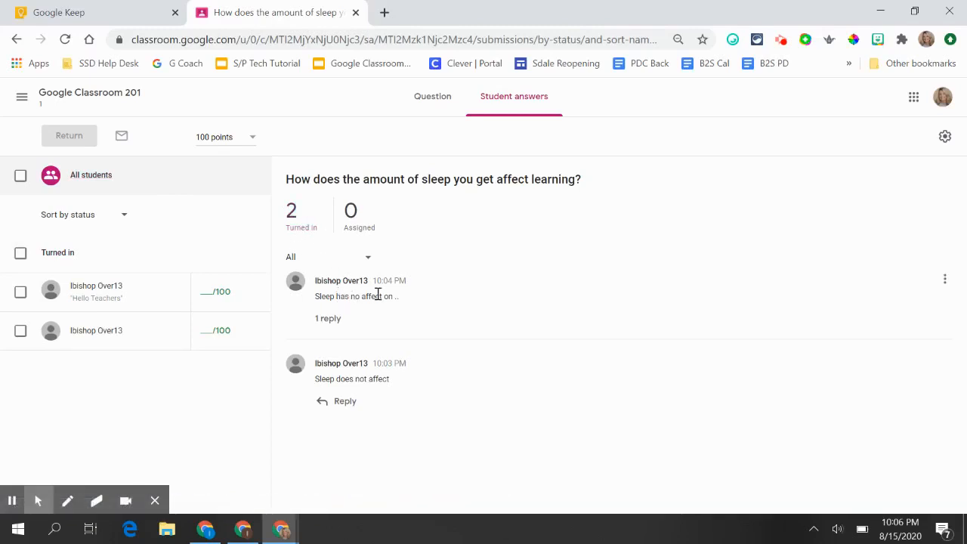
click(328, 319)
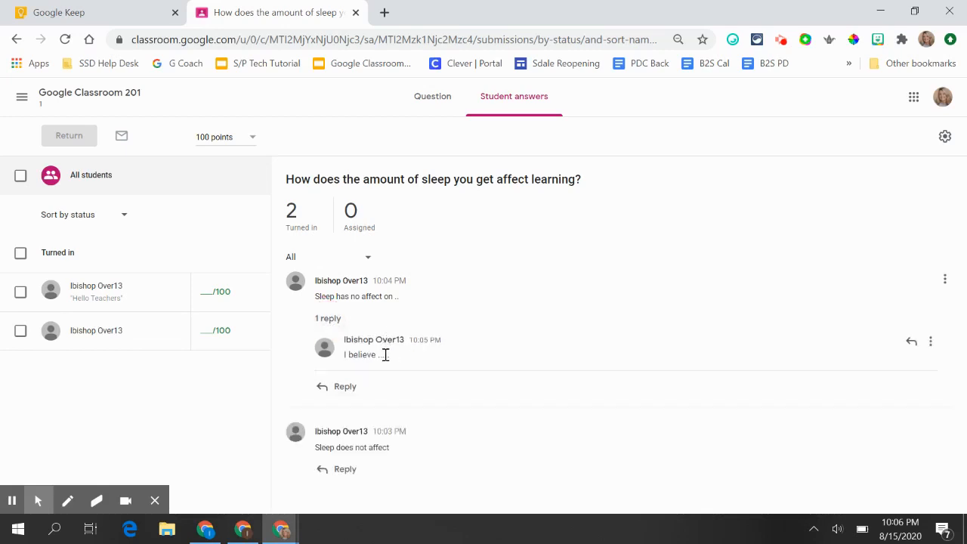
Grade the "Sleep has no affect on .." answer 100 and the "Sleep does not affect" answer 70, and return both to the students.
click(206, 292)
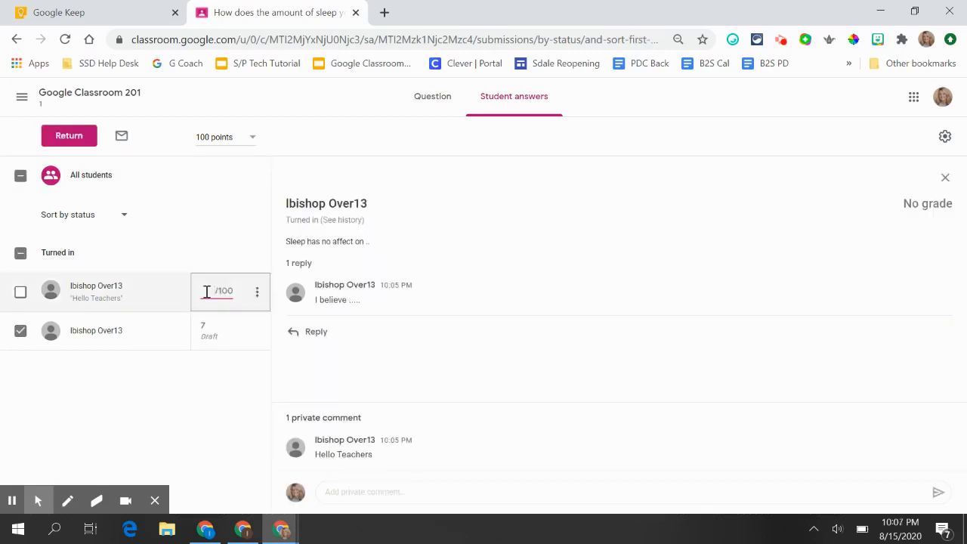
text(100)
click(205, 330)
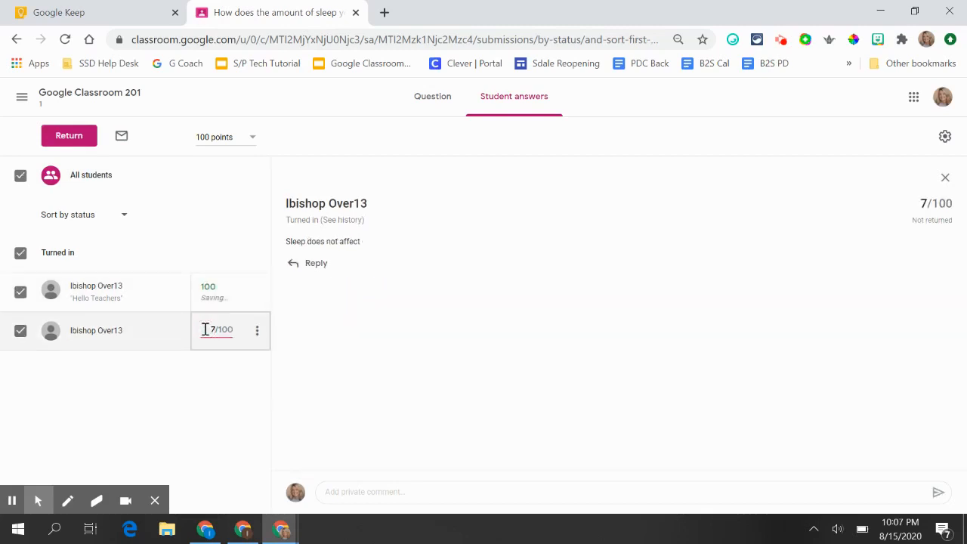
text(0)
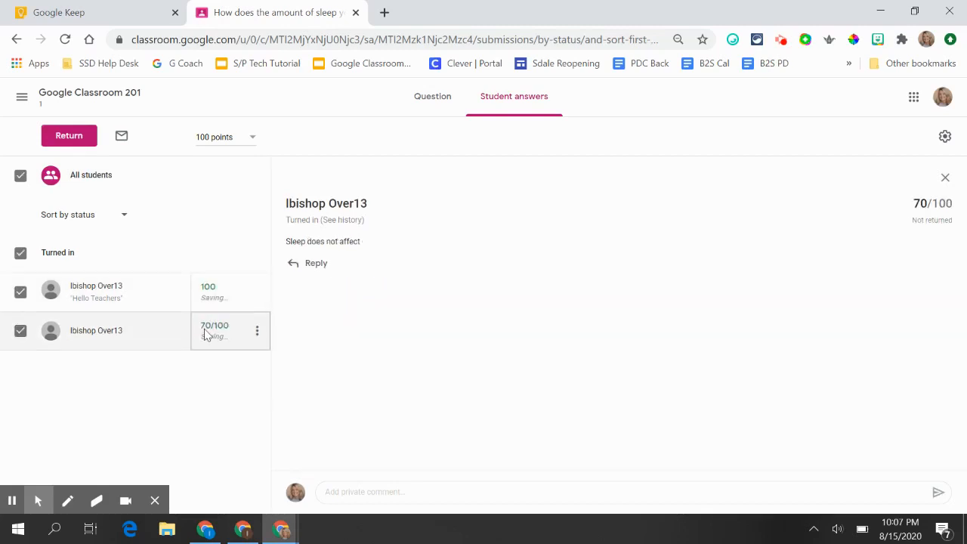
click(68, 137)
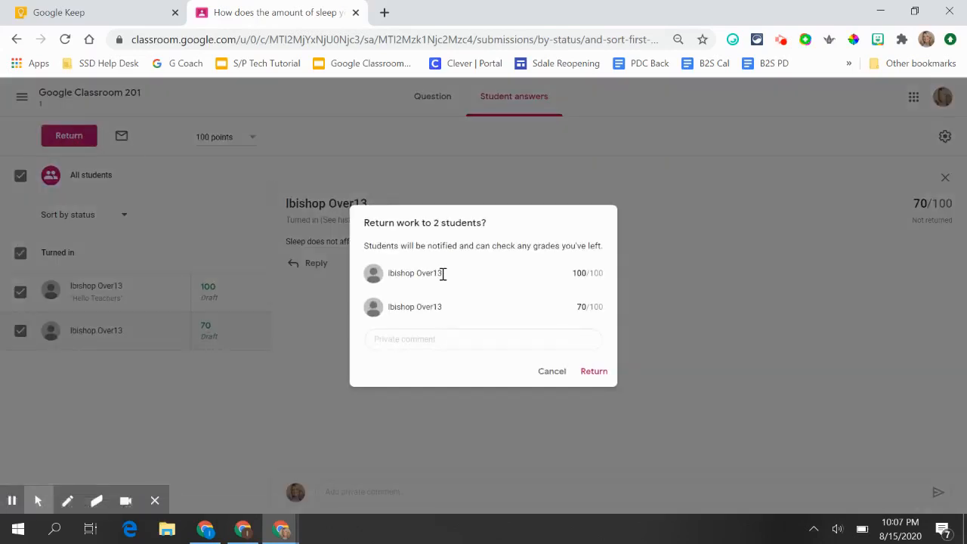
click(599, 375)
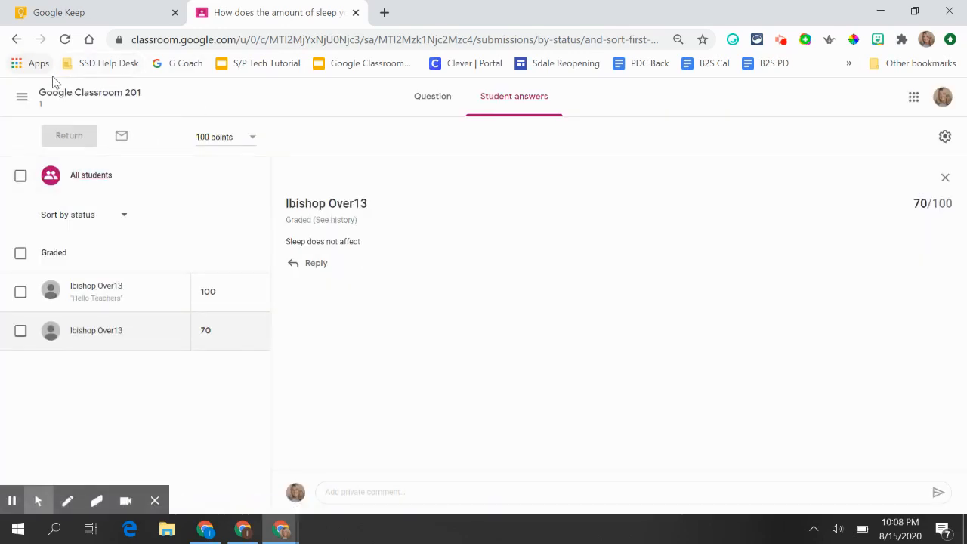
Go back to the class's Classwork page, collapse the sleep question, and view the Class Resources topic before showing all topics again.
click(17, 40)
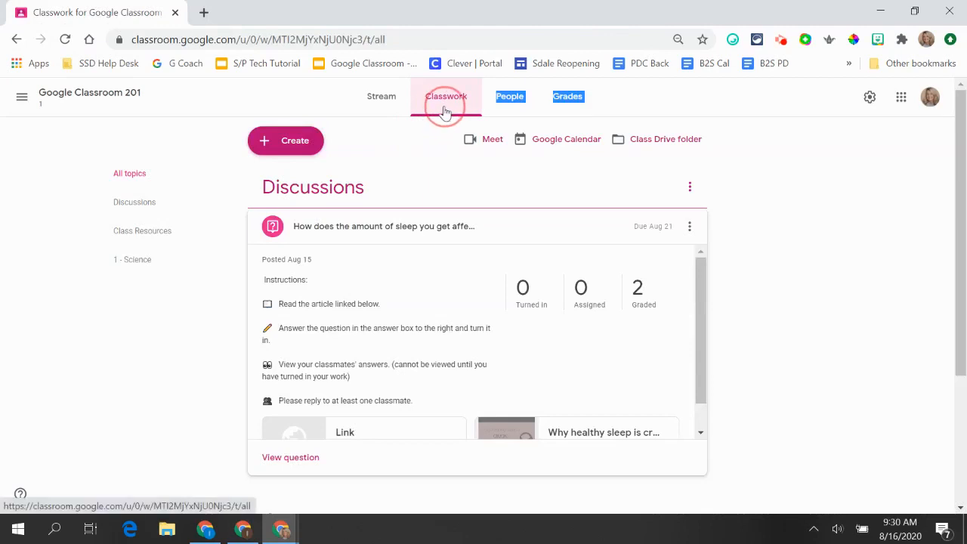
click(446, 106)
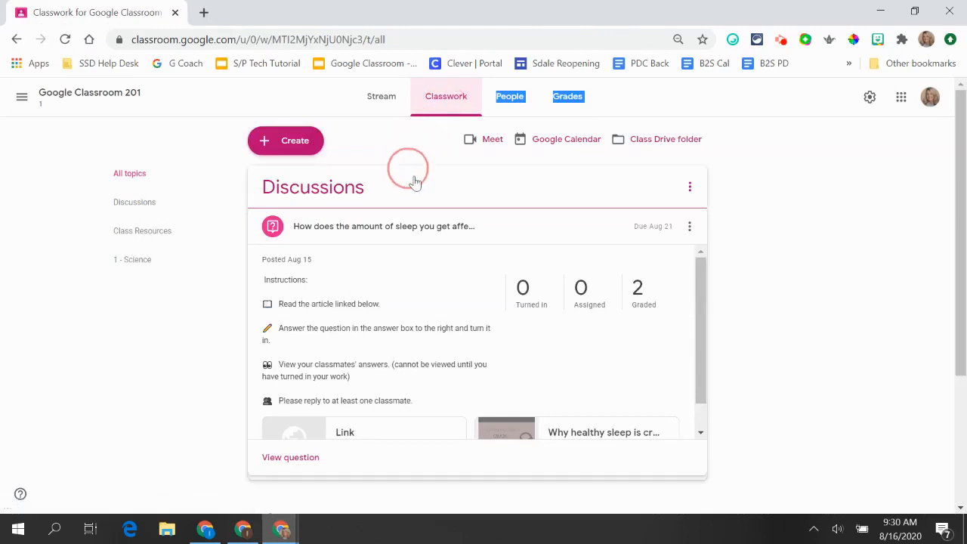
click(363, 231)
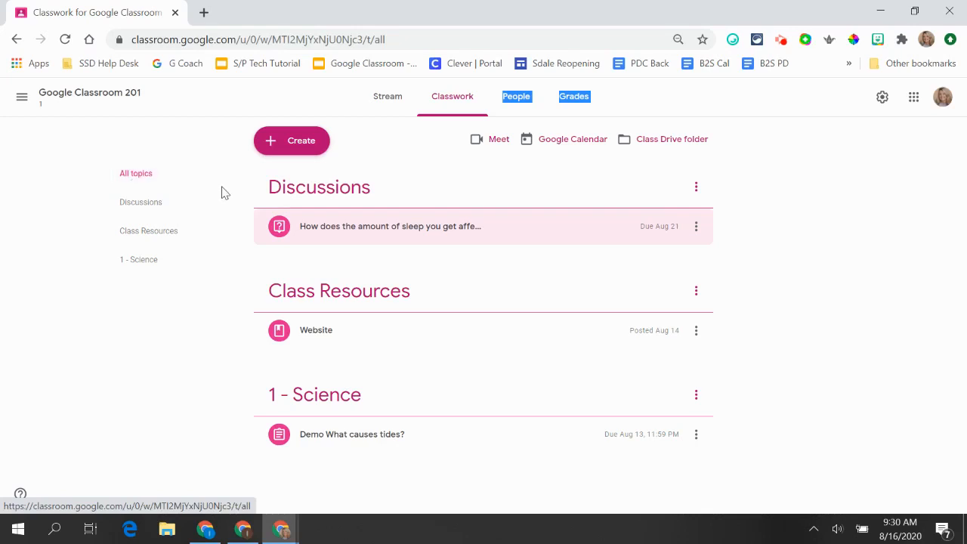
click(145, 234)
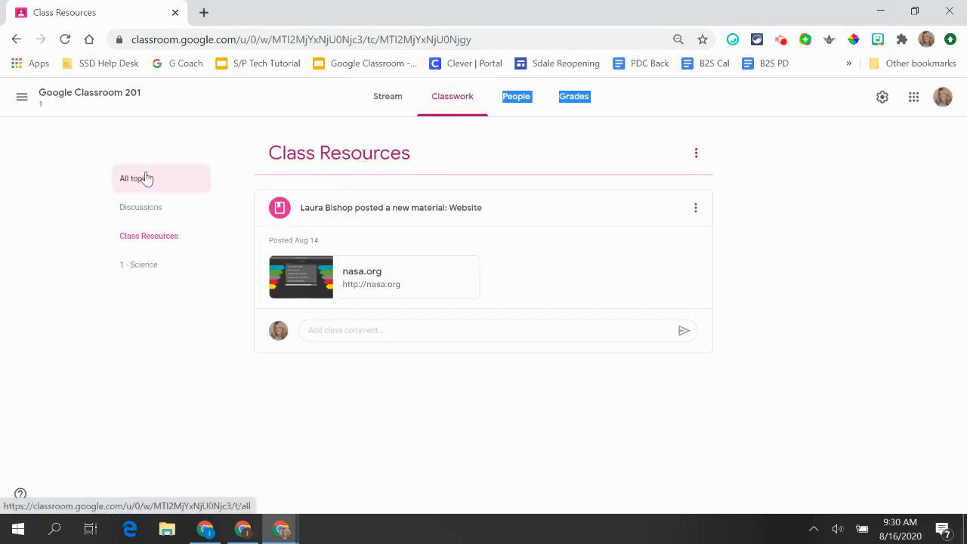
click(145, 180)
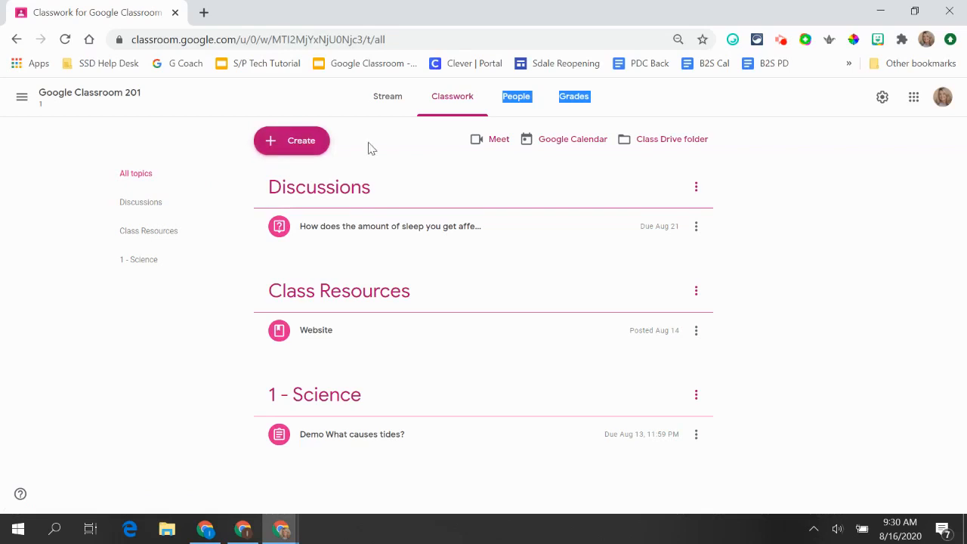
Create an assignment titled "Project - Demo Rubric" with the instructions text "Instructions".
click(296, 148)
click(312, 184)
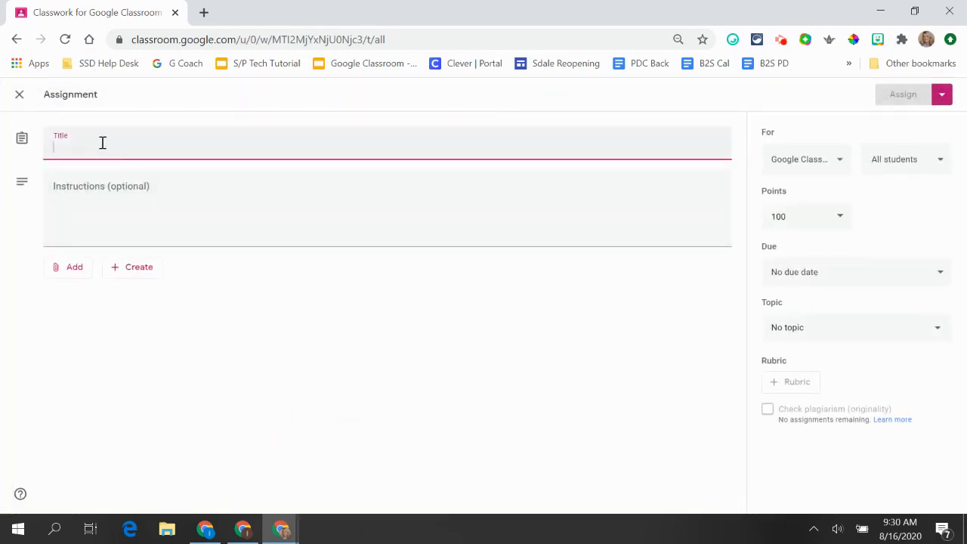
text(Project - Demo Rubric)
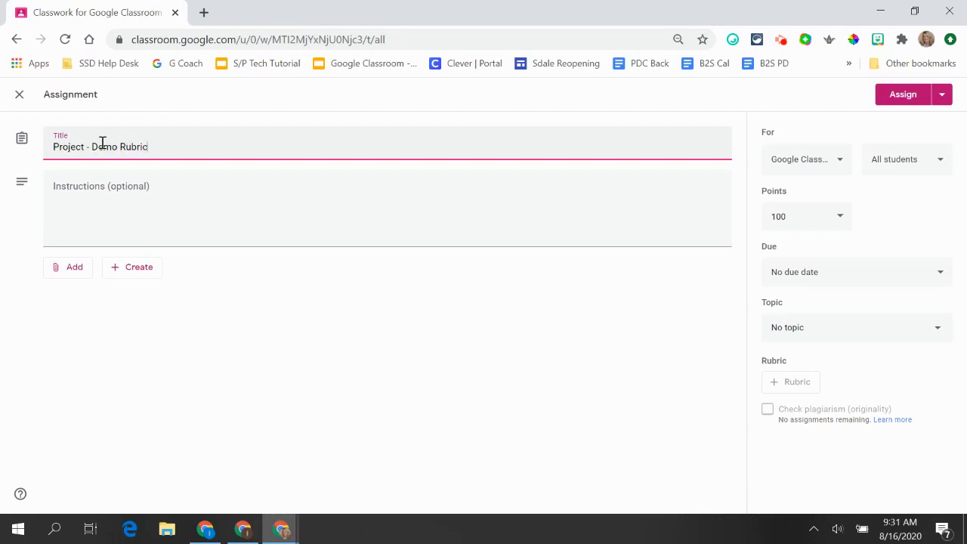
click(76, 190)
text(Instr)
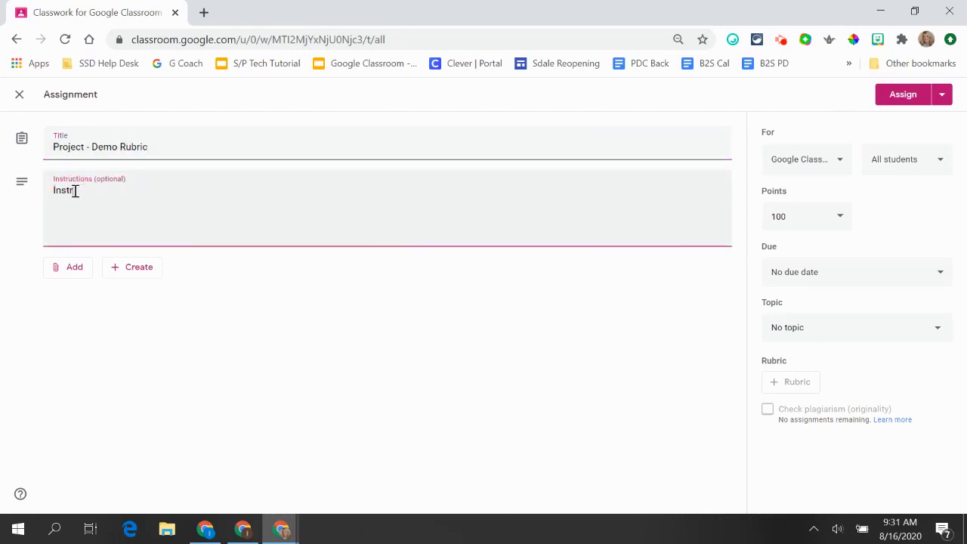
text(uctions)
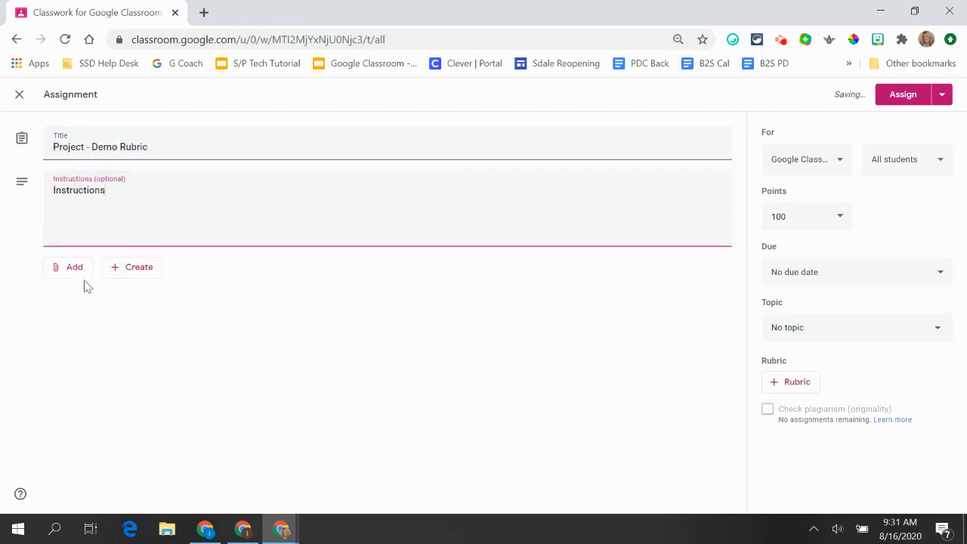
Search Google Drive for "demo rubric", attach the Demo Rubric document to the assignment, and make a copy for each student.
click(71, 271)
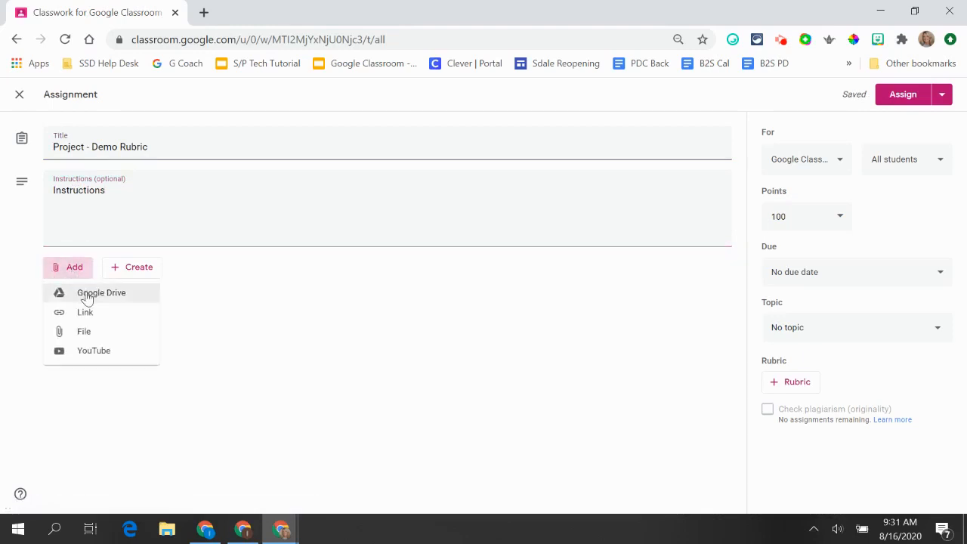
click(87, 299)
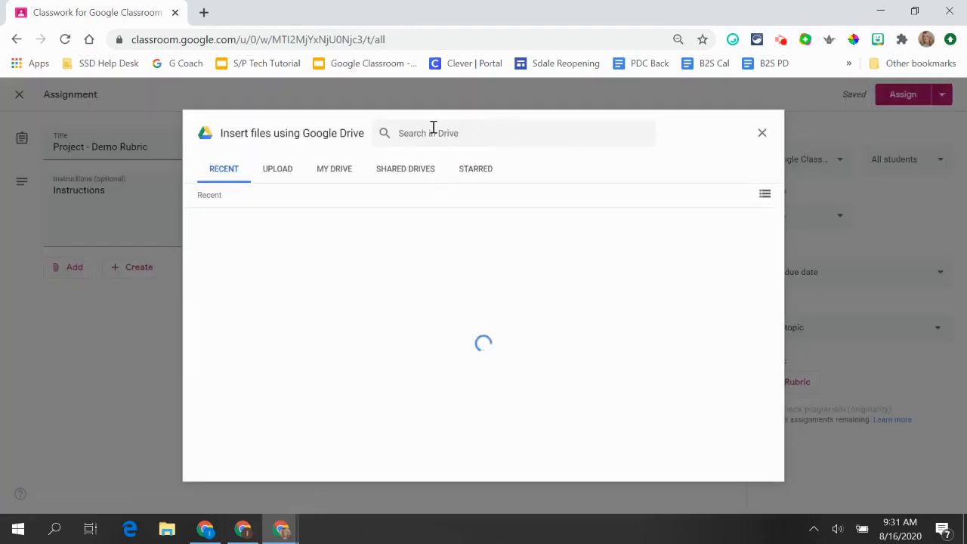
click(433, 130)
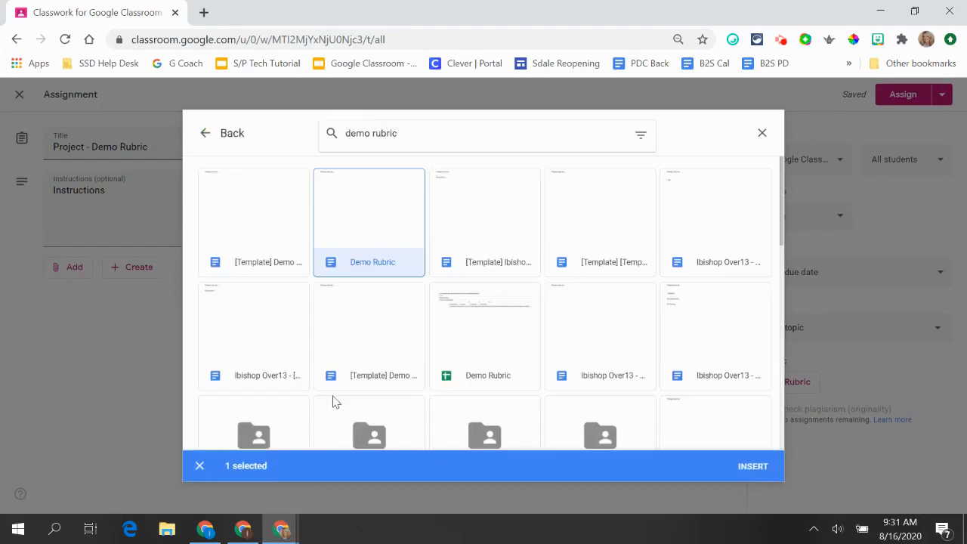
click(751, 467)
click(681, 314)
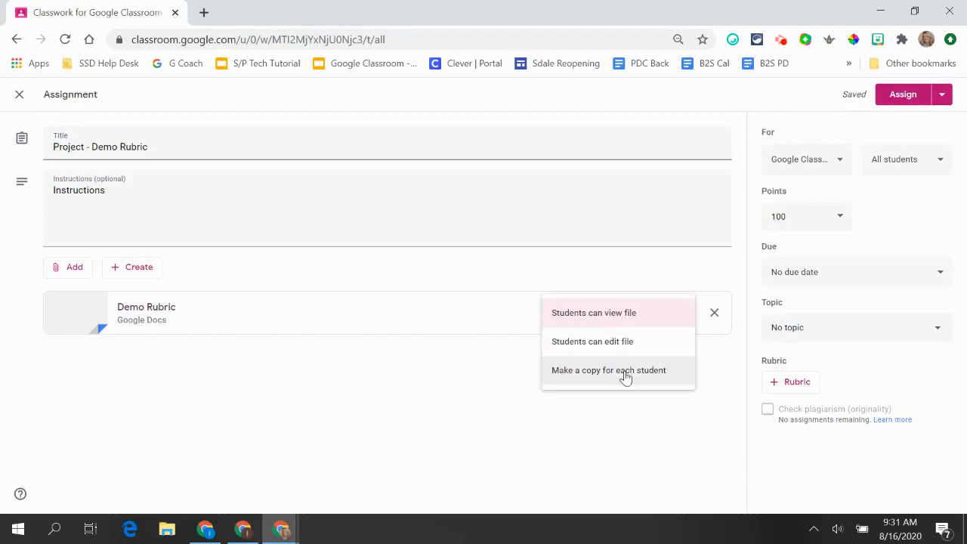
click(625, 372)
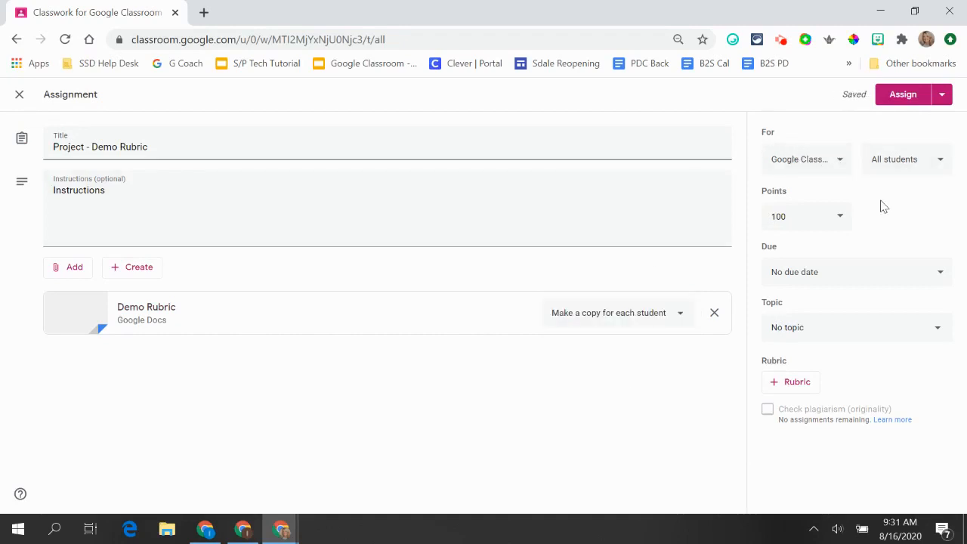
Set the assignment's points to 16 and its due date to Wed, Aug 12.
drag(803, 212, 765, 216)
text(16)
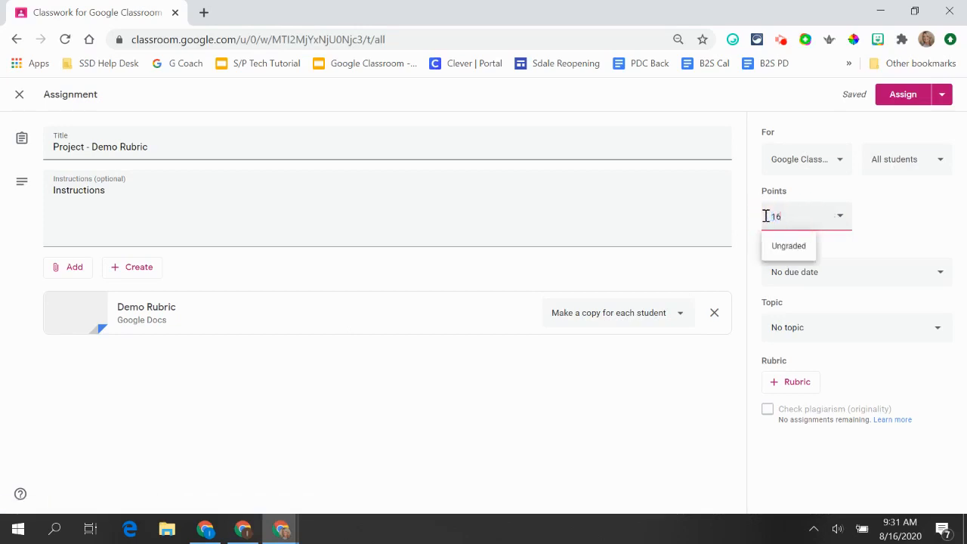
click(882, 243)
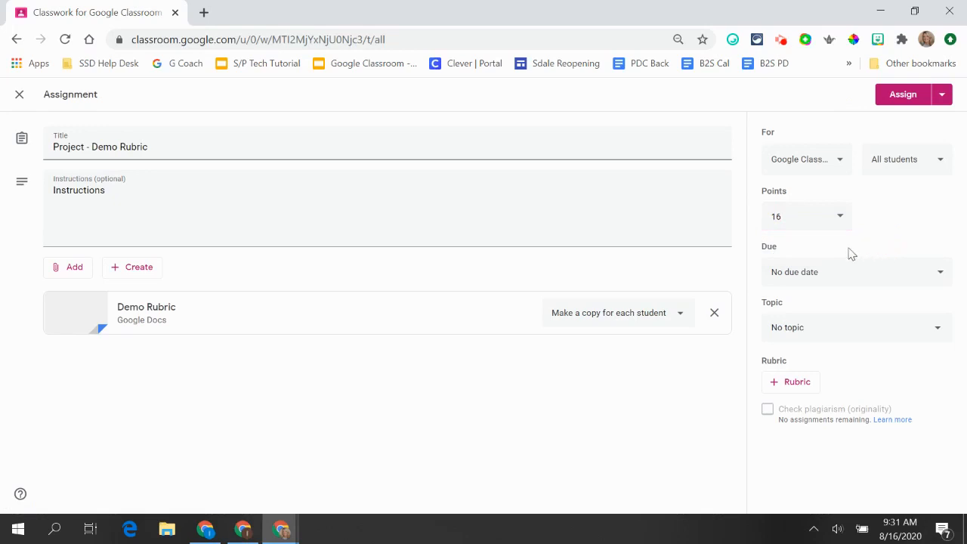
click(939, 274)
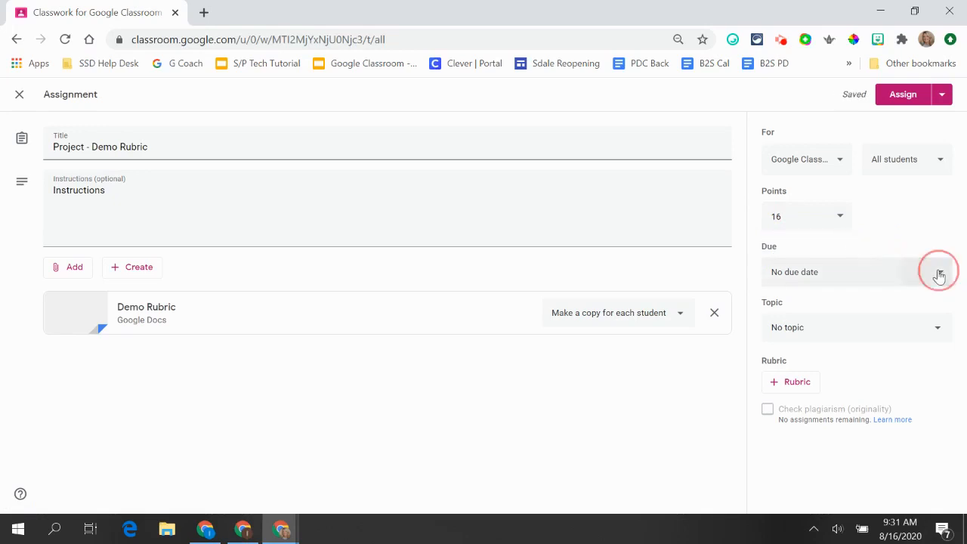
click(874, 326)
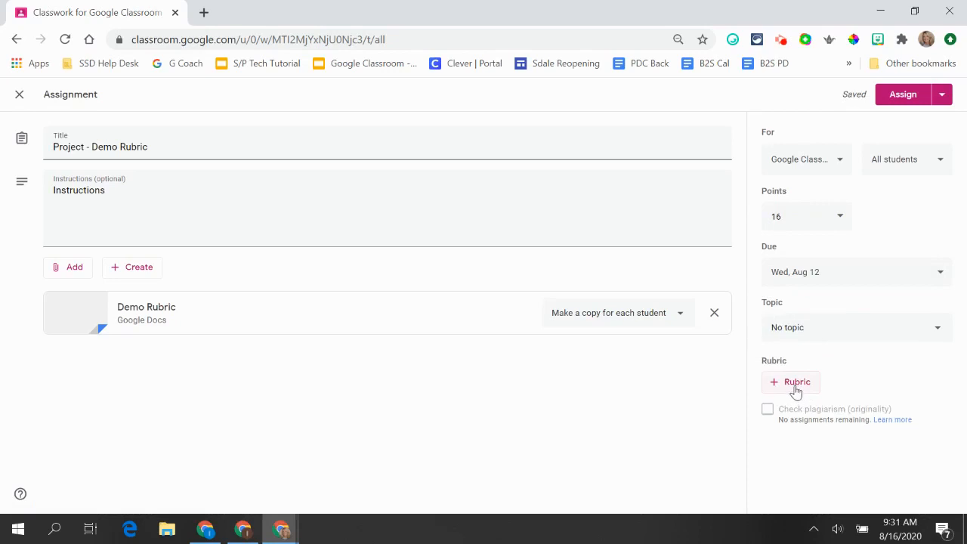
Import the Project Rubric spreadsheet from Sheets as the assignment's rubric.
click(794, 386)
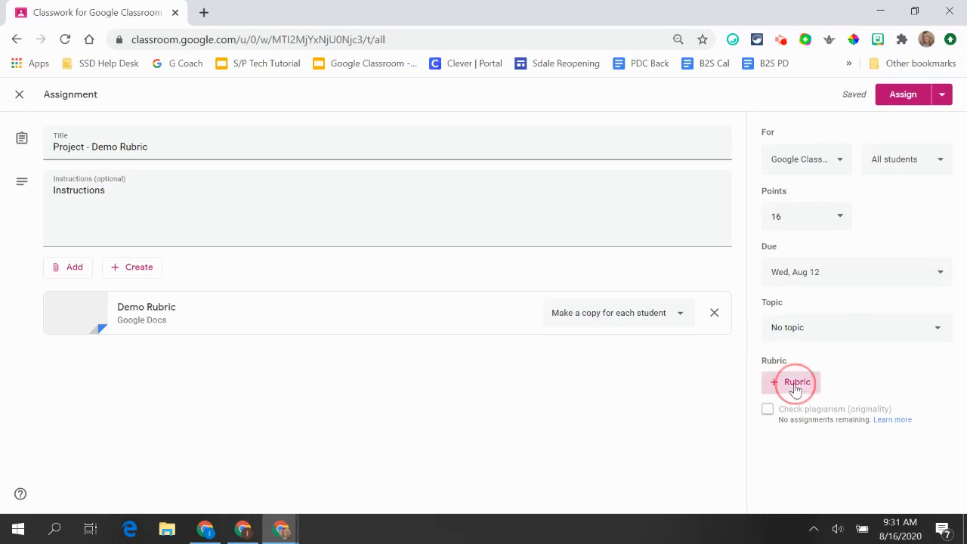
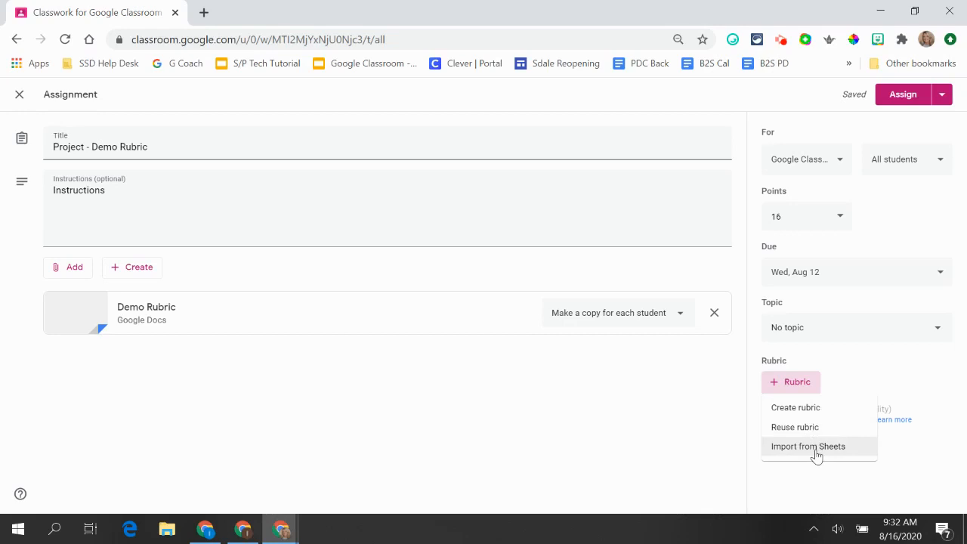
click(815, 449)
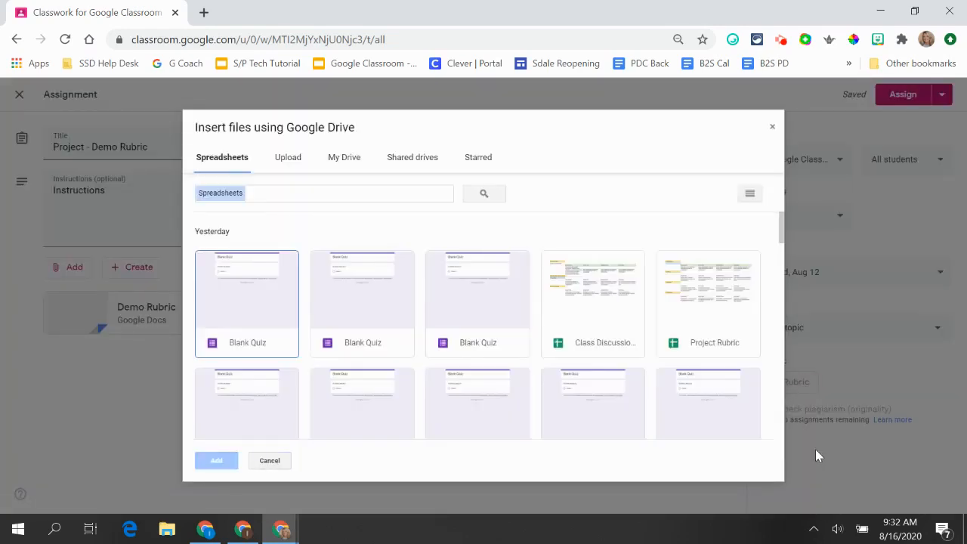
click(721, 319)
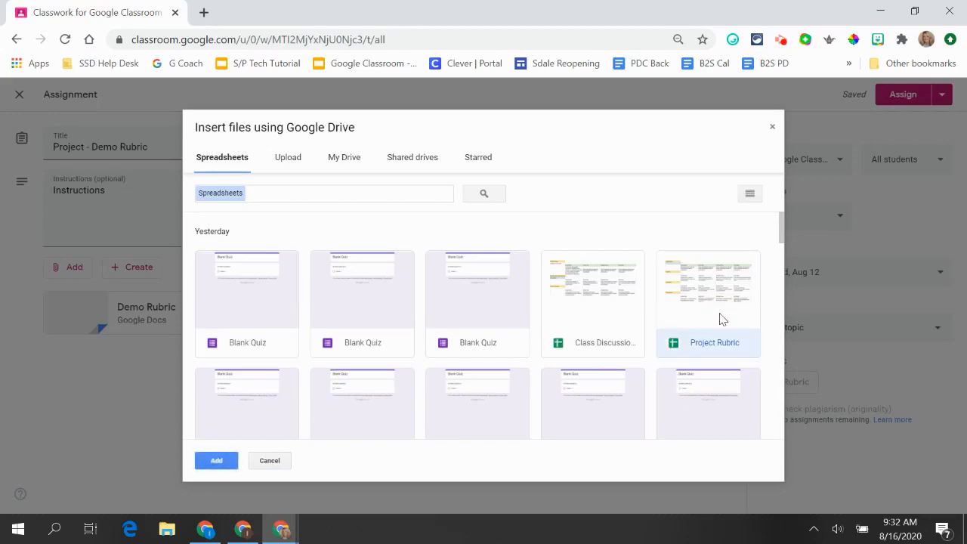
click(218, 461)
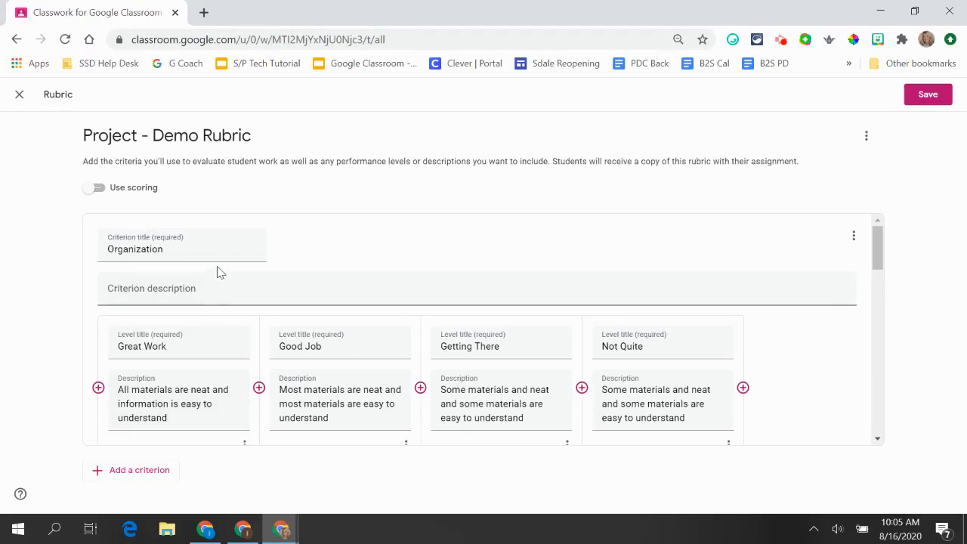
Review the imported rubric's criteria from Organization to Presentation and turn on scoring for the rubric.
scroll(219, 271, down, 2)
scroll(219, 272, down, 8)
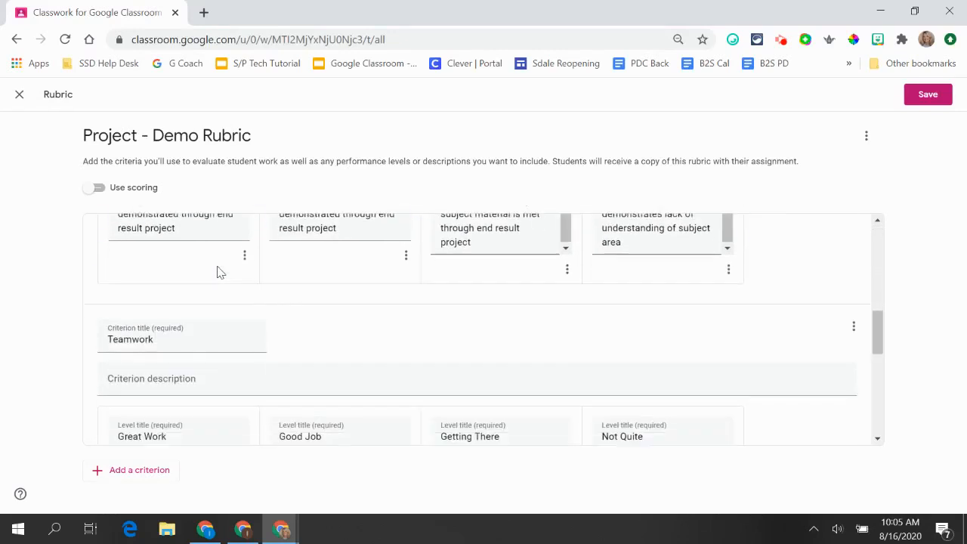
scroll(218, 272, down, 5)
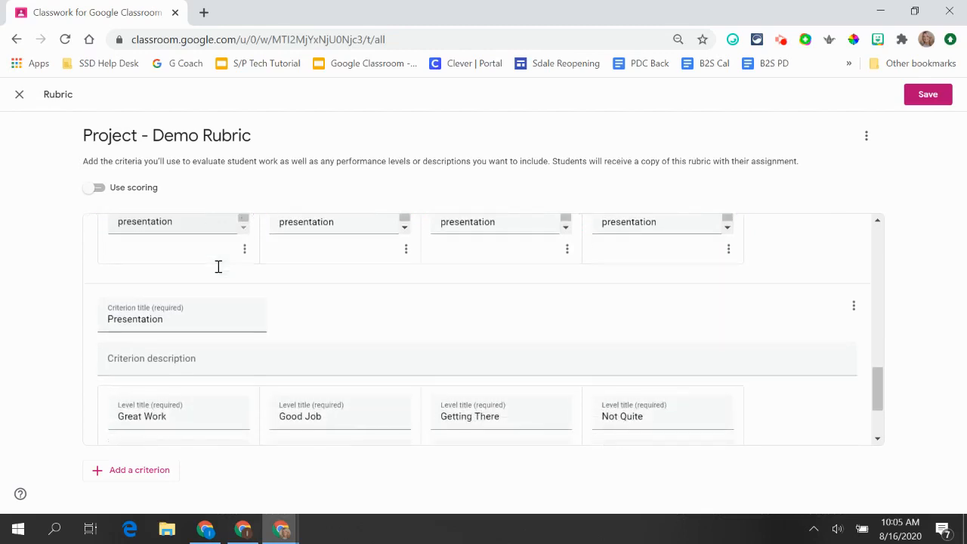
scroll(218, 268, up, 5)
scroll(218, 268, up, 10)
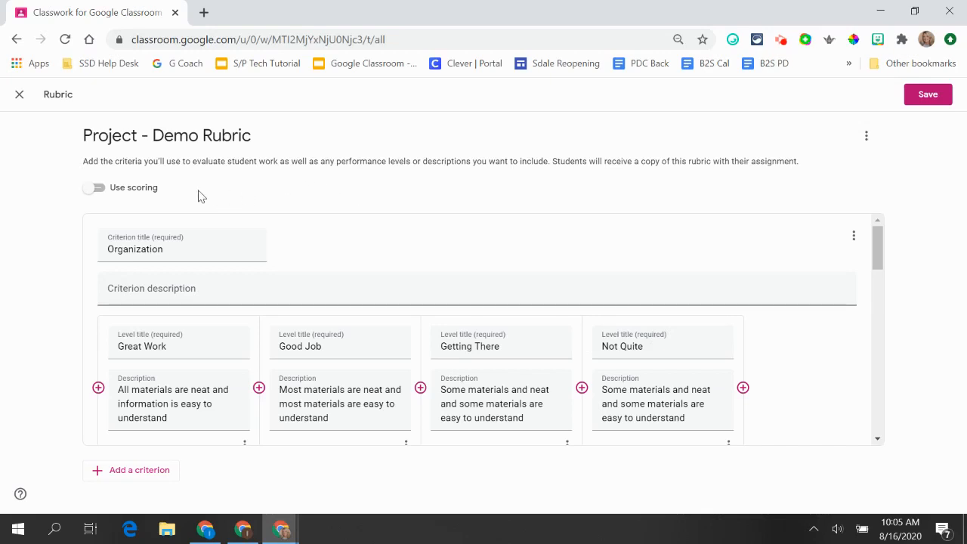
click(96, 188)
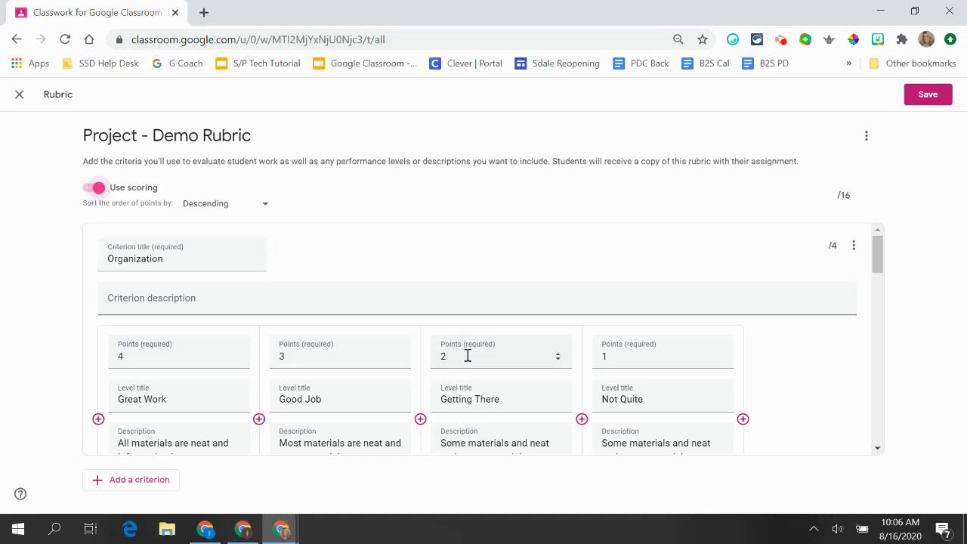
Try the rubric's points sorting in ascending order, and restore it to descending.
click(267, 207)
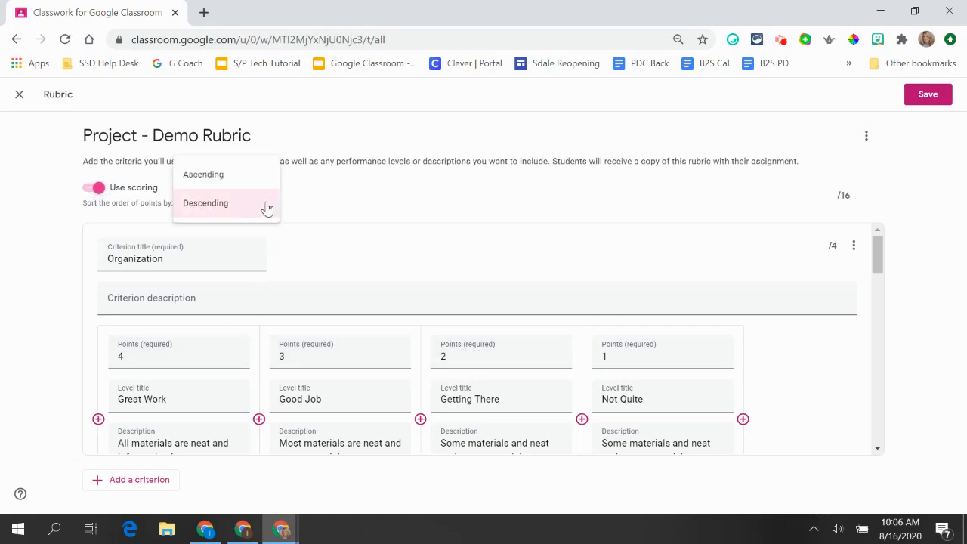
click(251, 189)
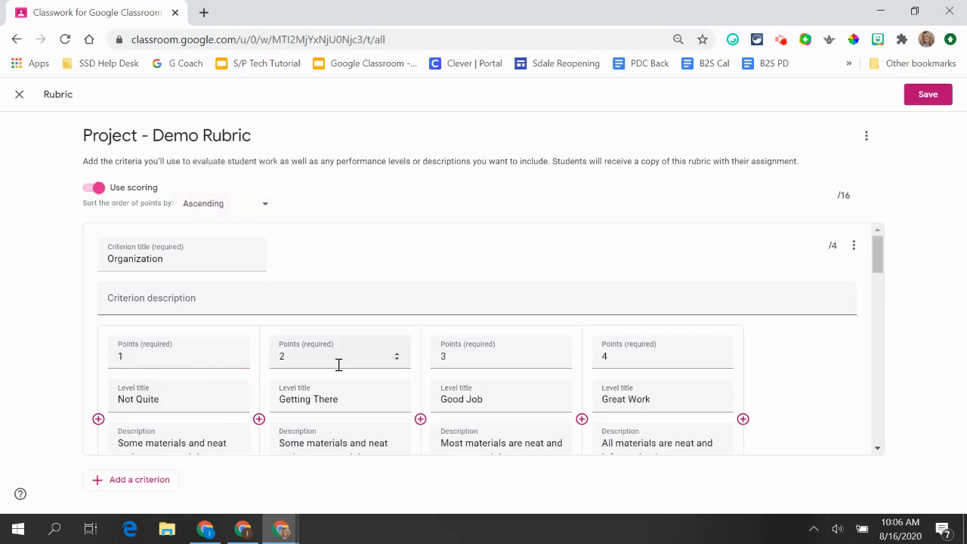
click(266, 205)
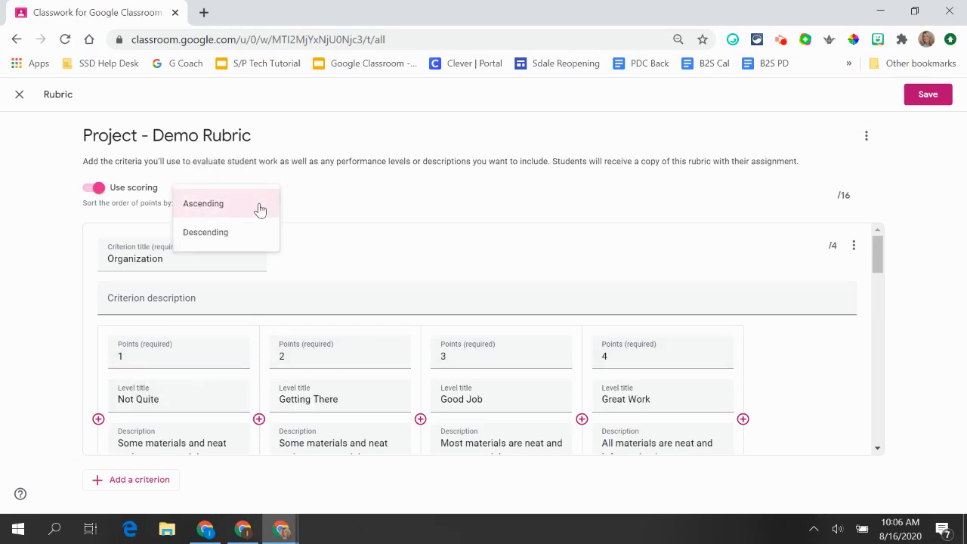
click(248, 240)
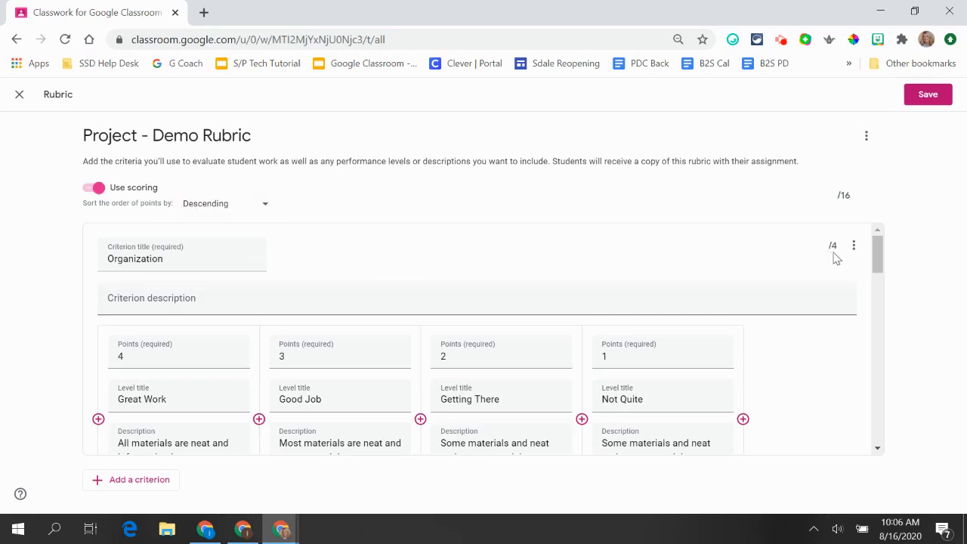
Try 8 points for the Organization criterion's Great Work level, and restore it to 4 points.
click(851, 197)
click(131, 353)
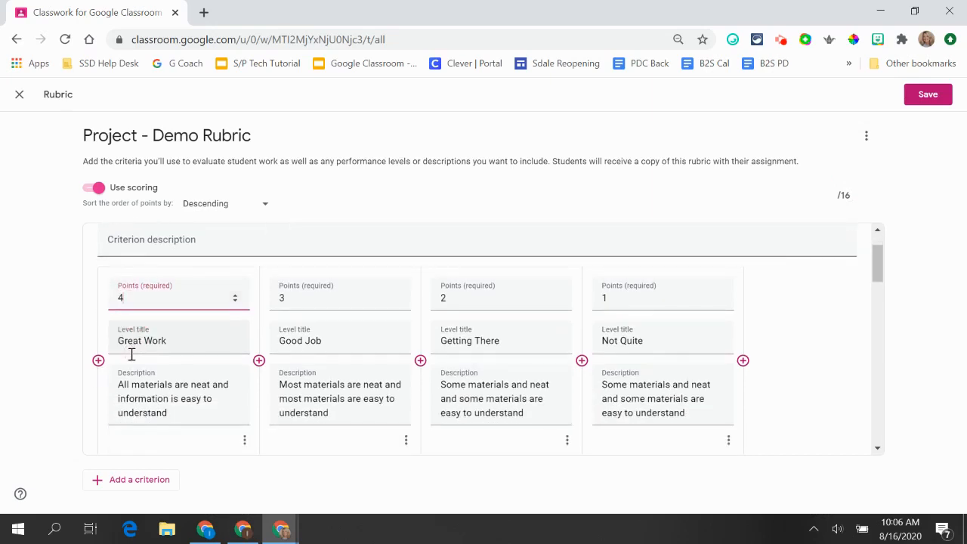
text(8)
click(445, 231)
click(842, 196)
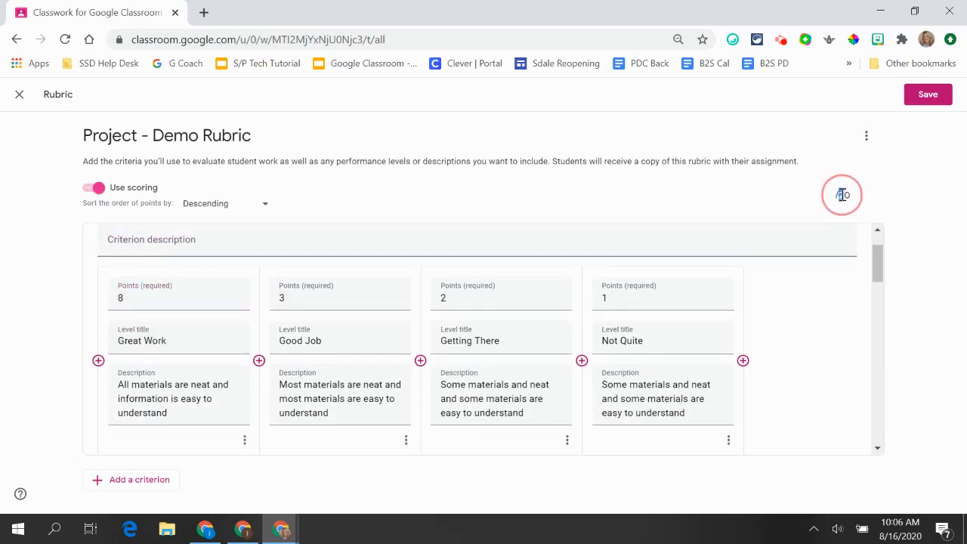
double_click(119, 298)
text(4)
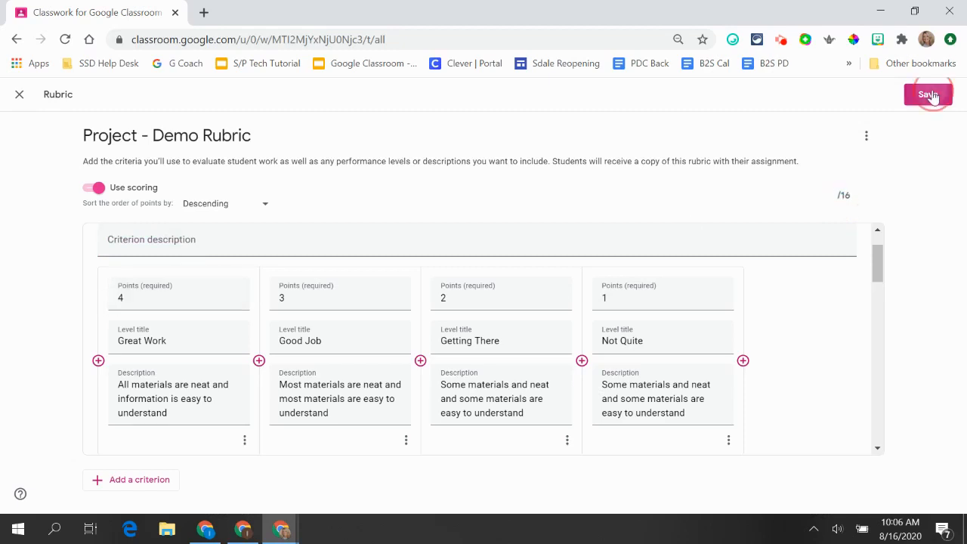
Save the rubric and assign the Project - Demo Rubric assignment to all students.
click(928, 95)
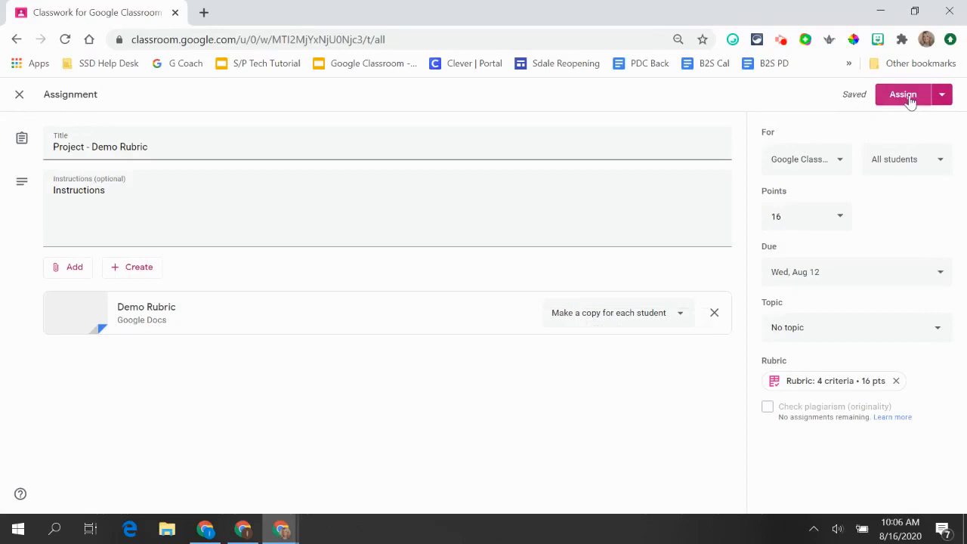
click(910, 101)
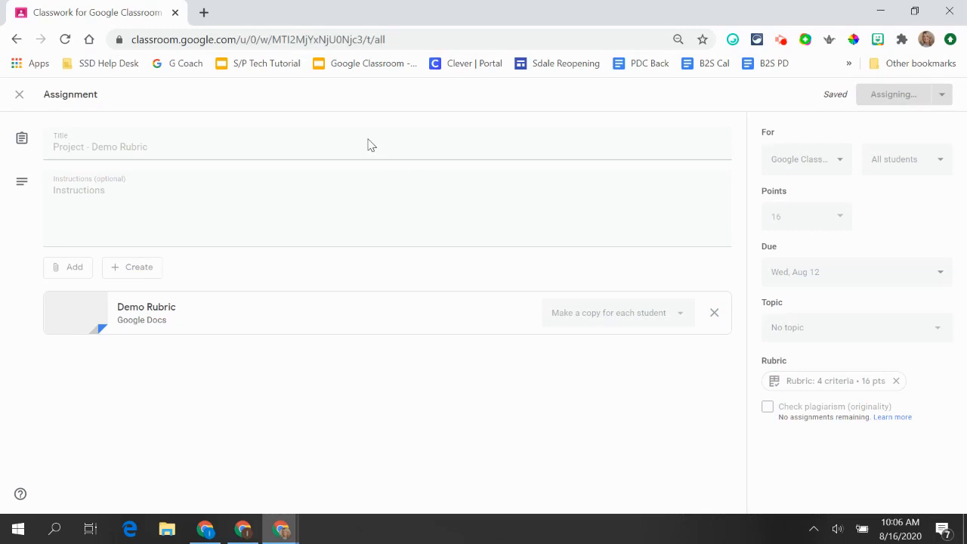
Start a new assignment and create a rubric for it from scratch with a first criterion titled Organization.
click(298, 143)
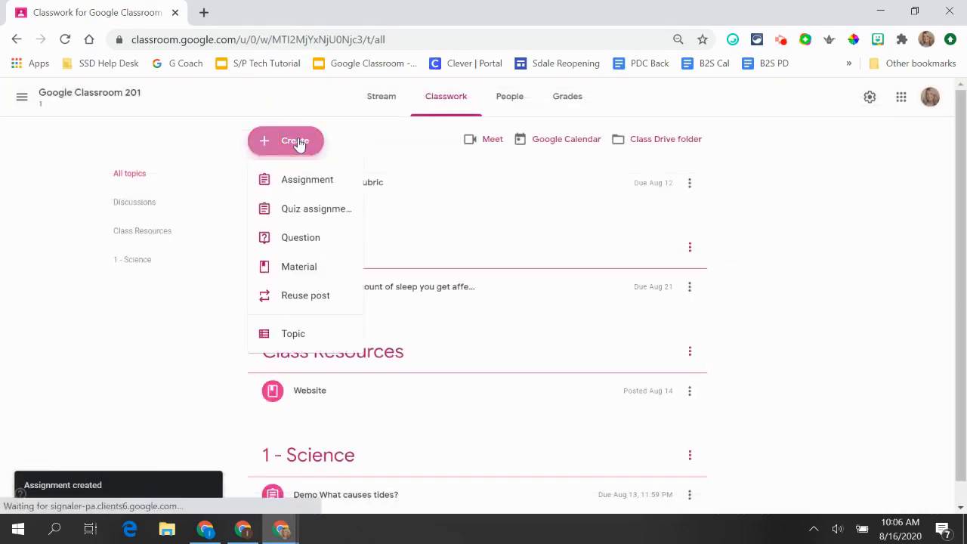
click(302, 181)
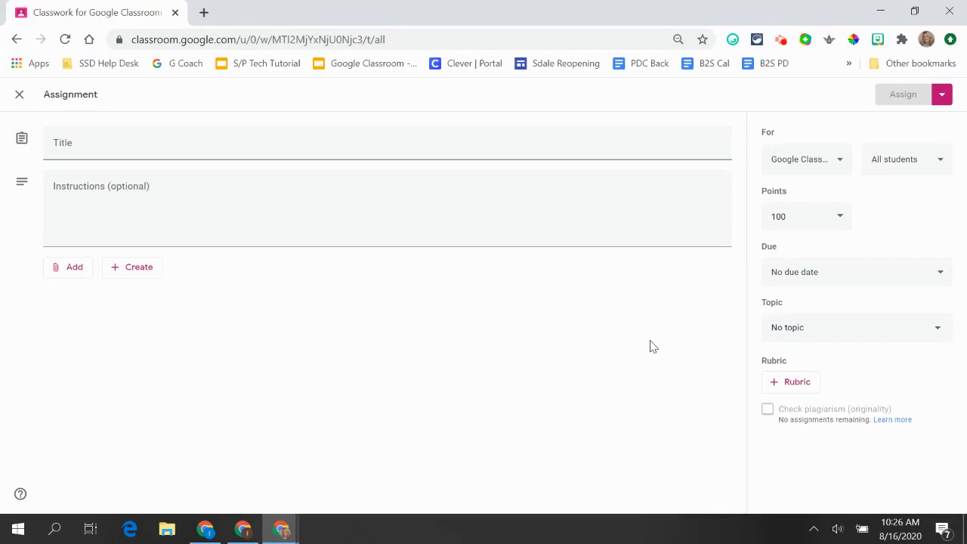
click(793, 388)
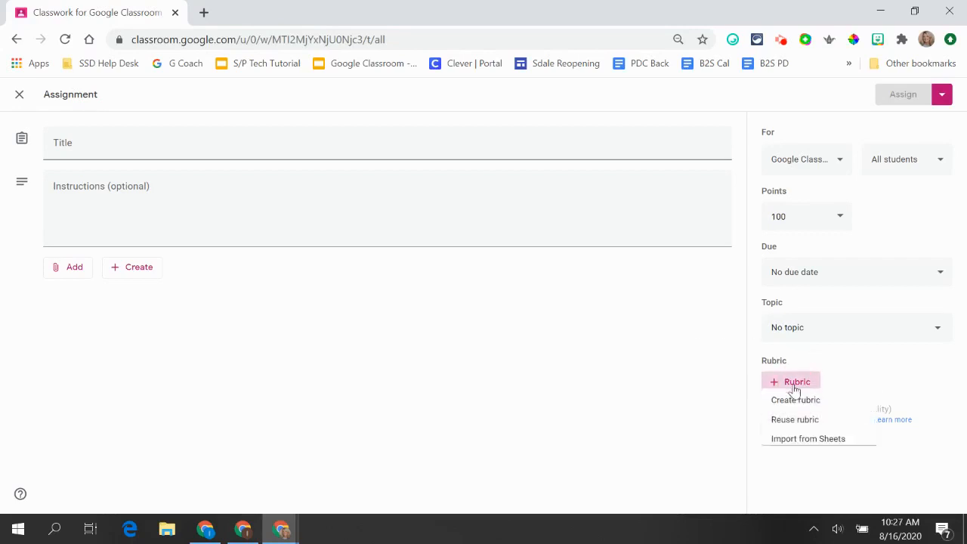
click(797, 409)
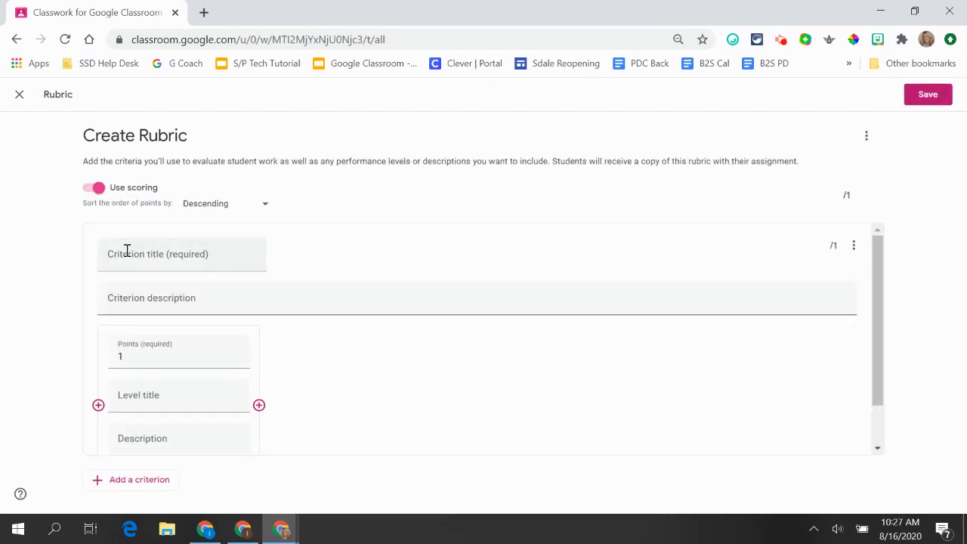
click(127, 256)
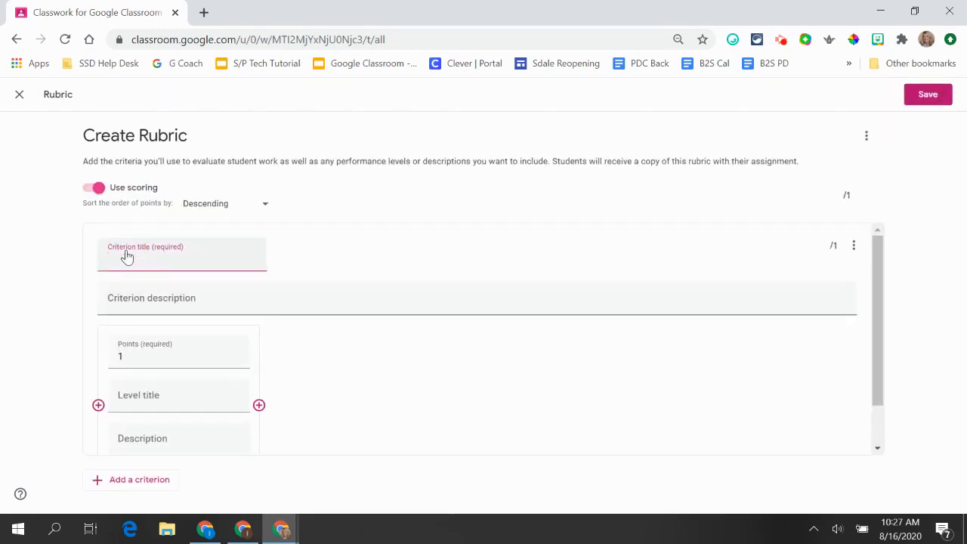
text(Organization)
Set the Organization criterion's first level to 10 points, titled "Examplary", with the description "Content..".
click(135, 357)
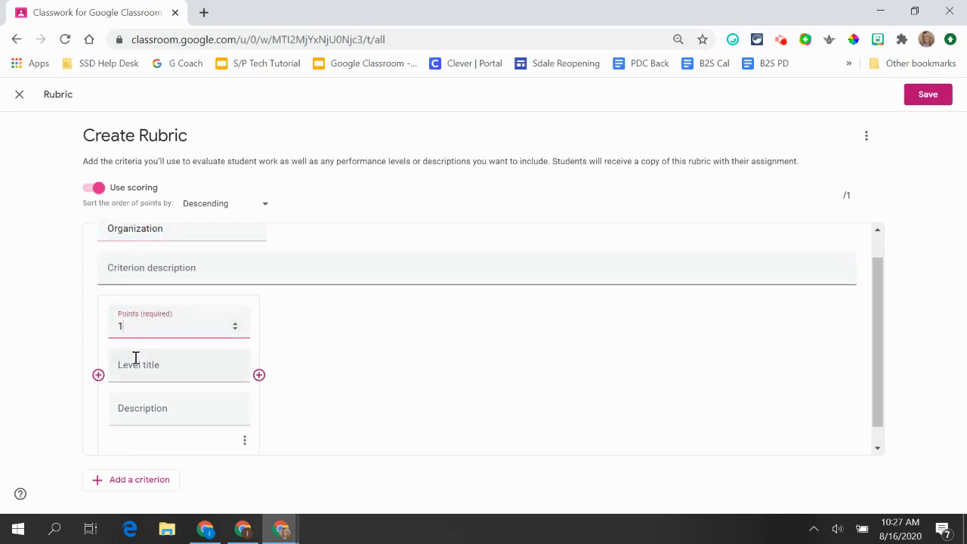
text(10)
click(138, 365)
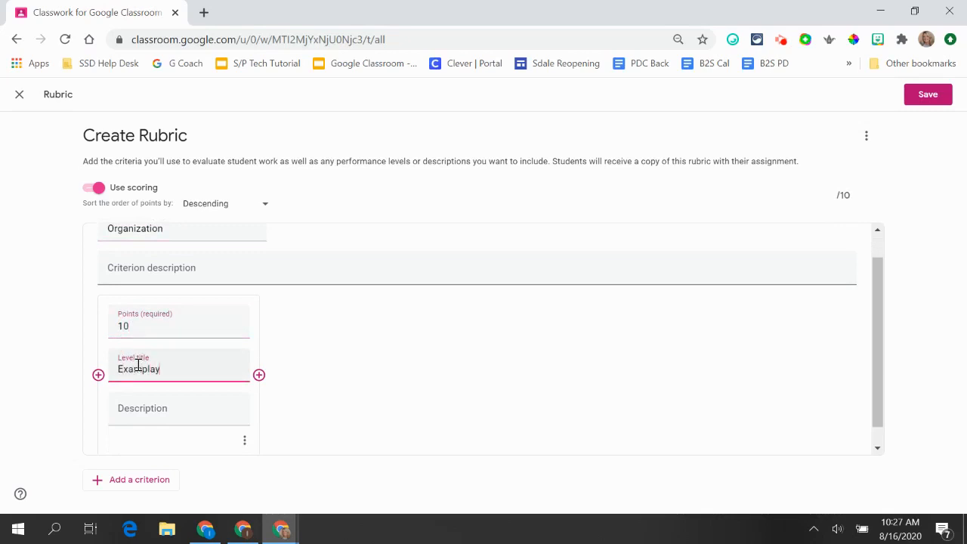
click(138, 407)
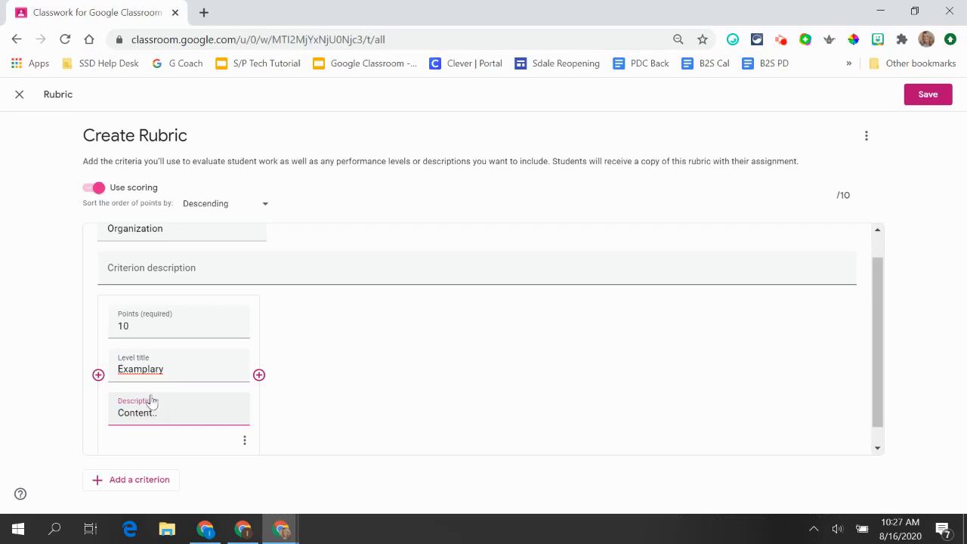
Add an 8-point level titled "Outstanding" and insert a blank level between it and the 10-point level.
click(258, 378)
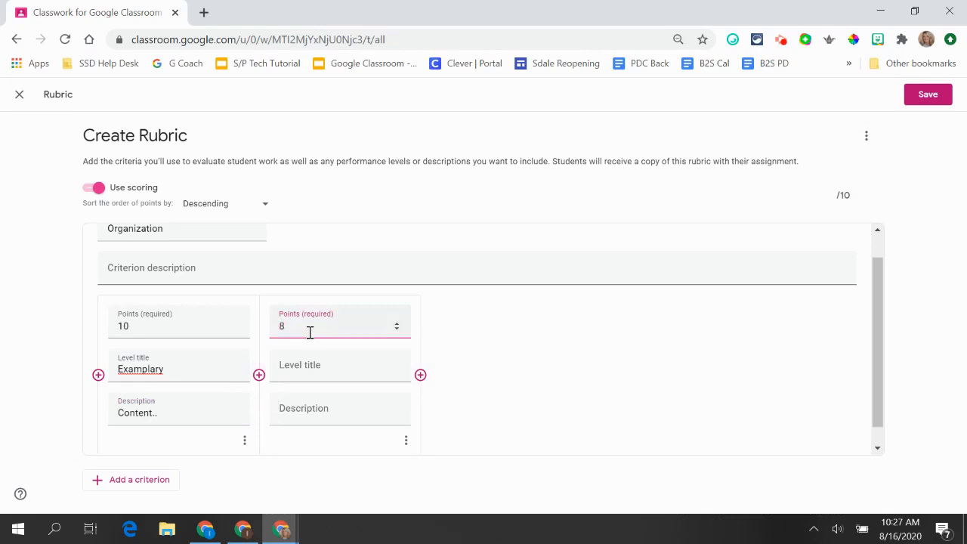
click(333, 368)
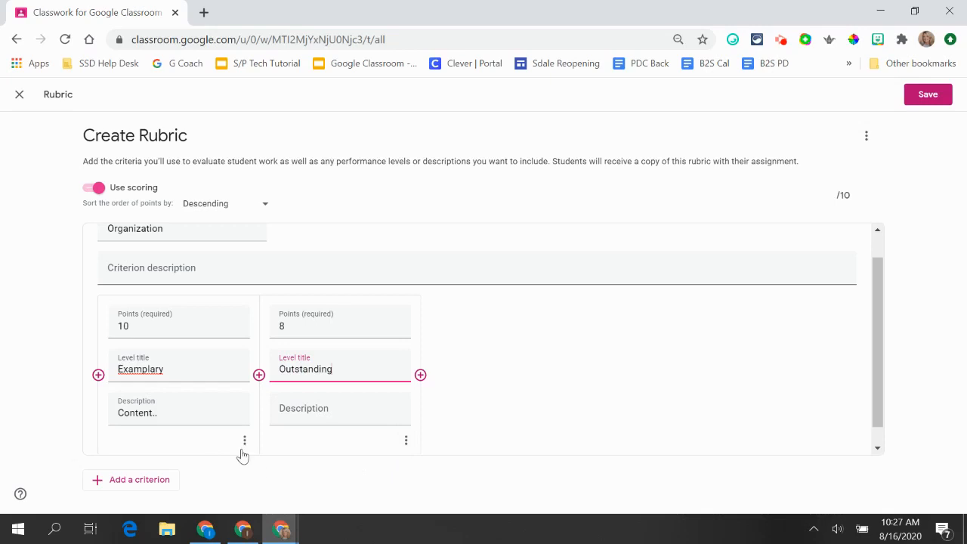
click(244, 442)
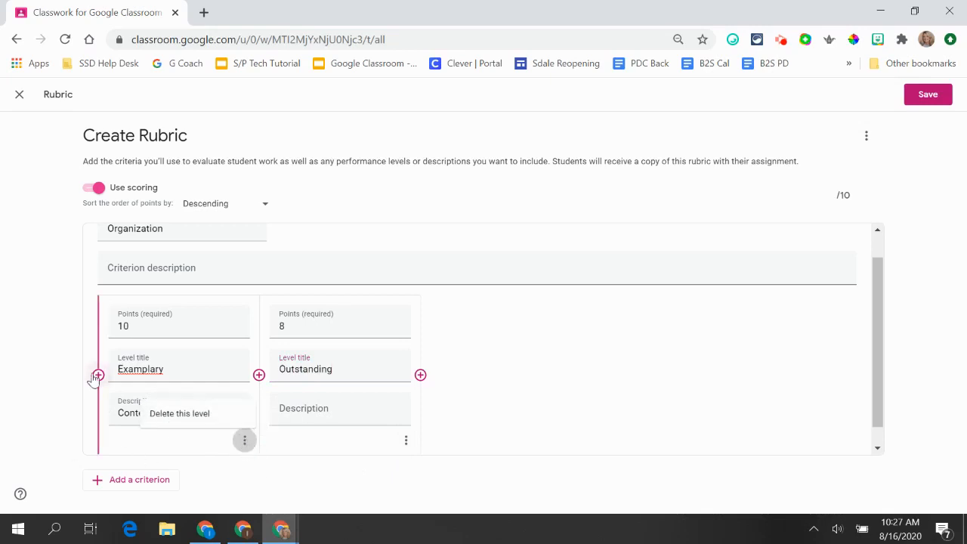
click(258, 382)
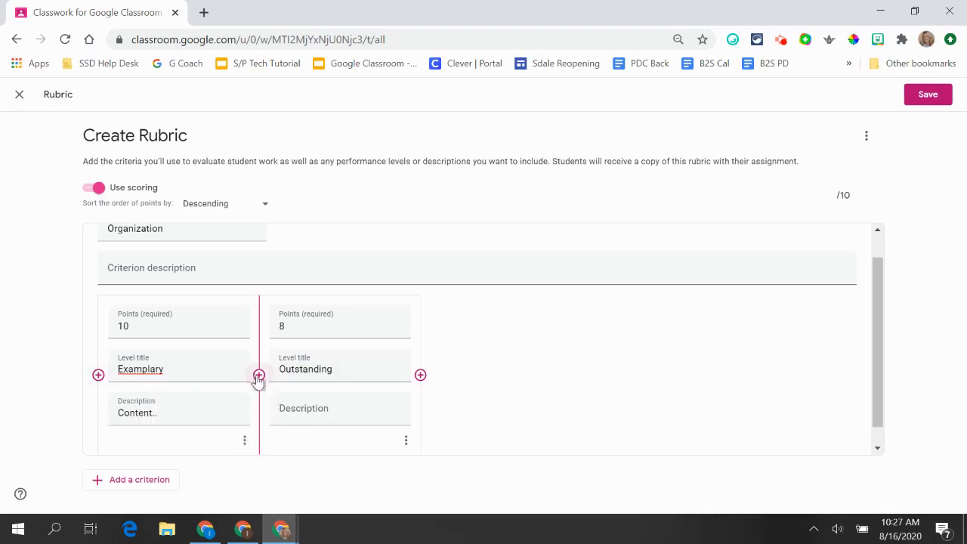
click(258, 375)
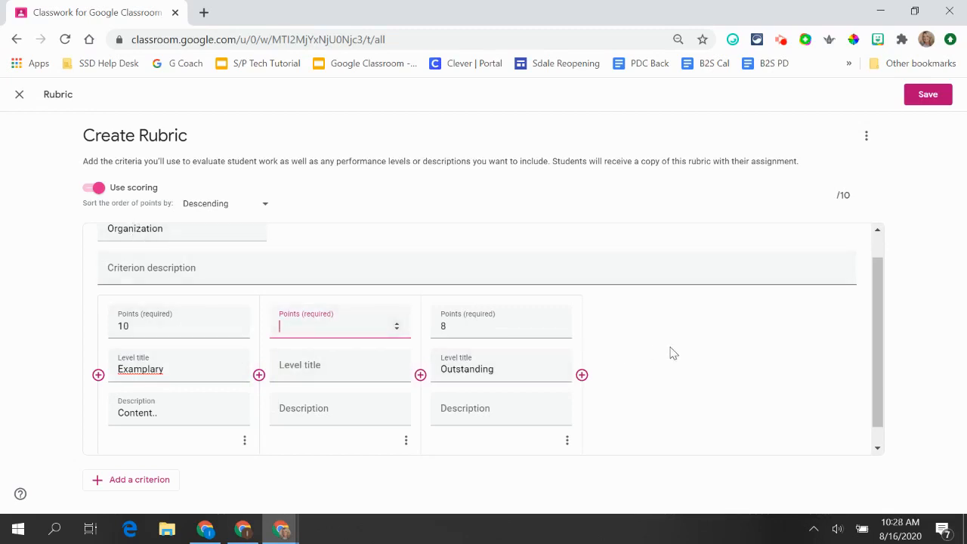
scroll(669, 350, up, 1)
scroll(669, 350, down, 1)
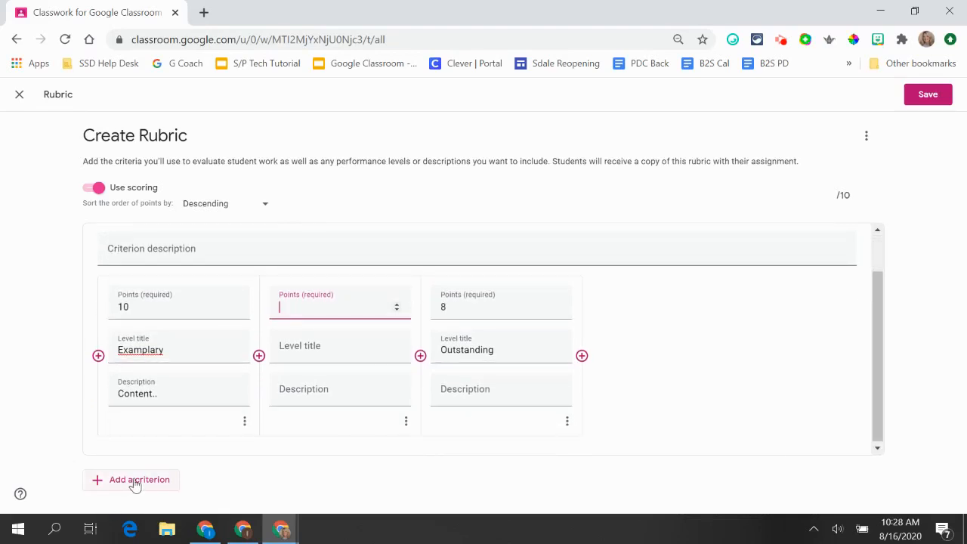
scroll(805, 249, up, 1)
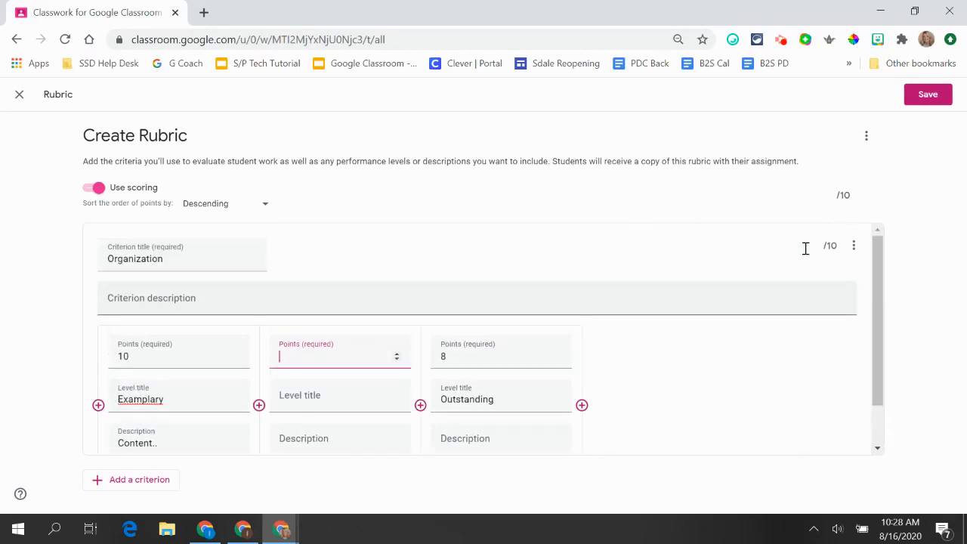
Duplicate the Organization criterion in the new rubric.
click(857, 247)
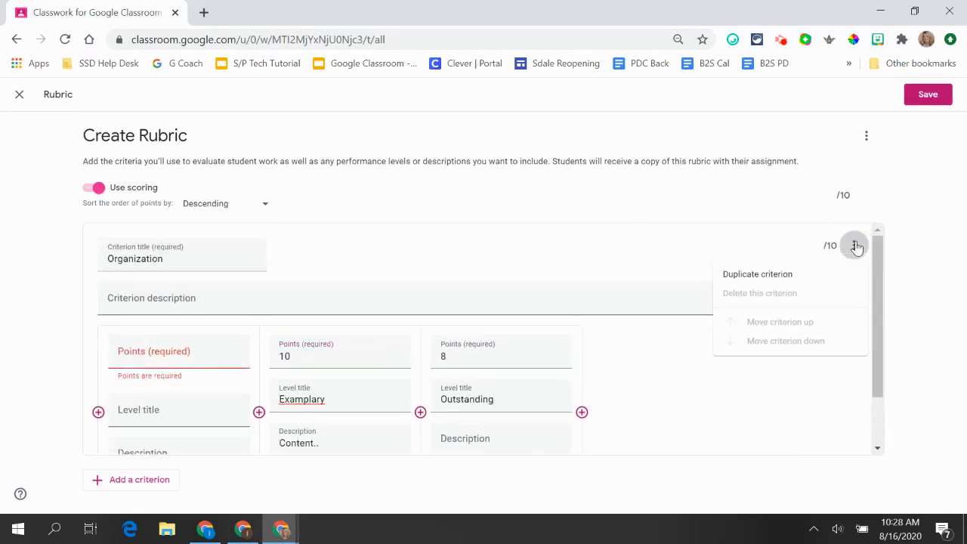
click(762, 275)
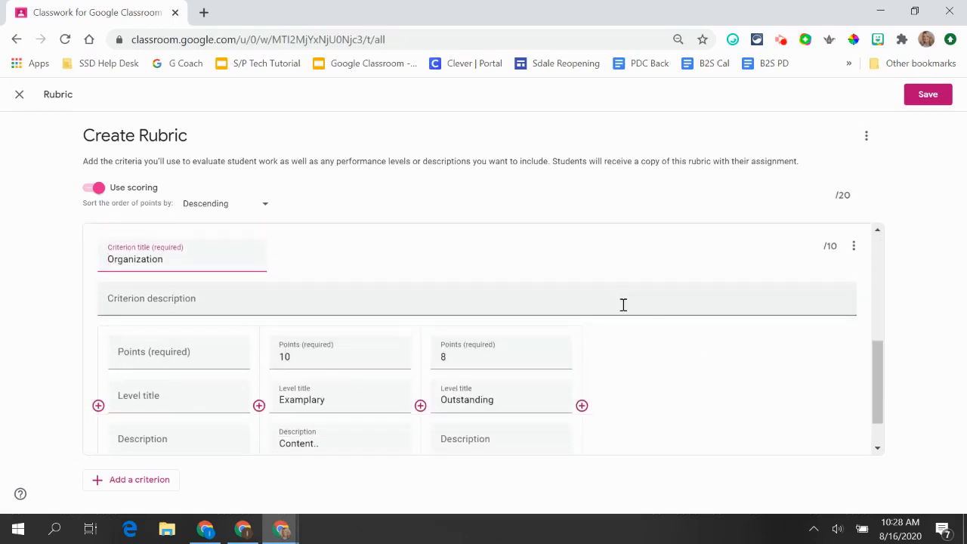
scroll(623, 304, up, 4)
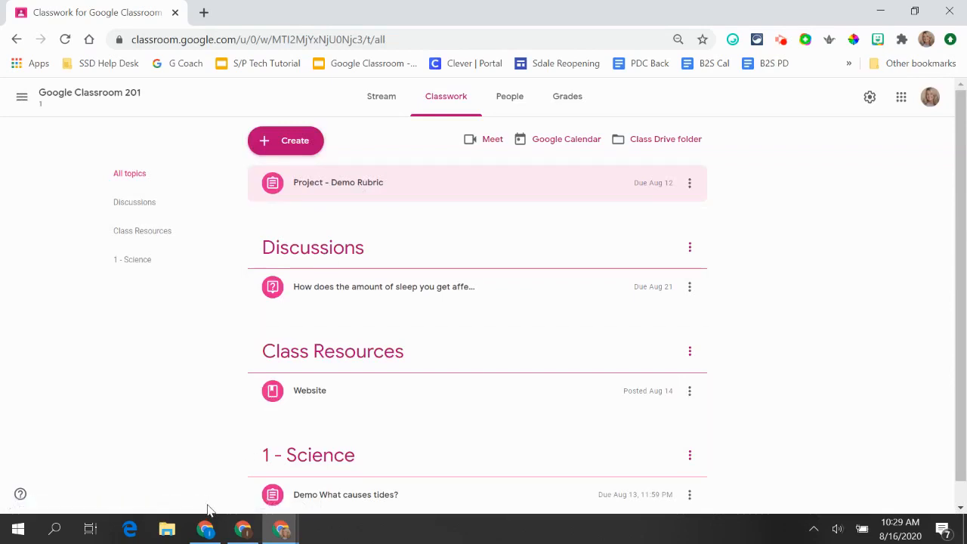
Switch to the student's Chrome window and open the Project - Demo Rubric assignment from the class stream.
mouse_move(209, 531)
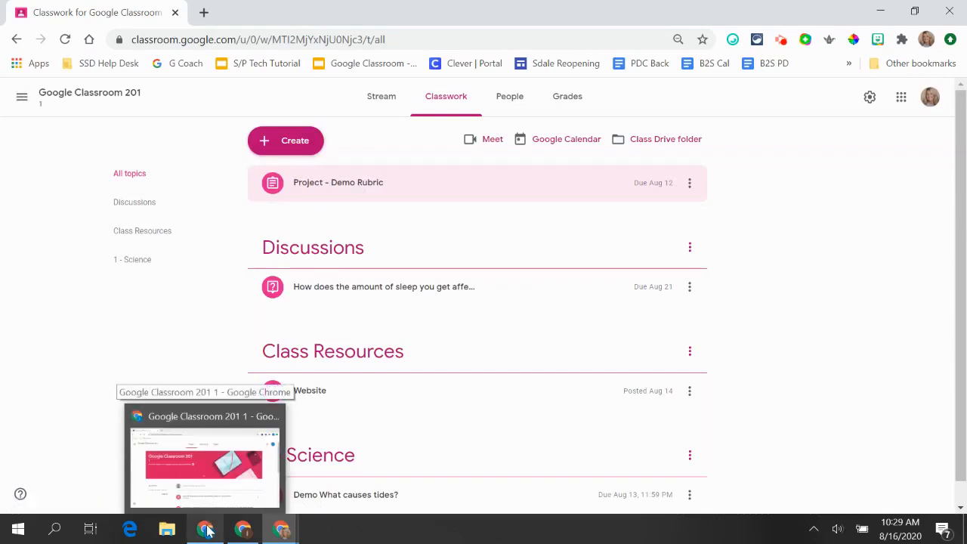
click(210, 530)
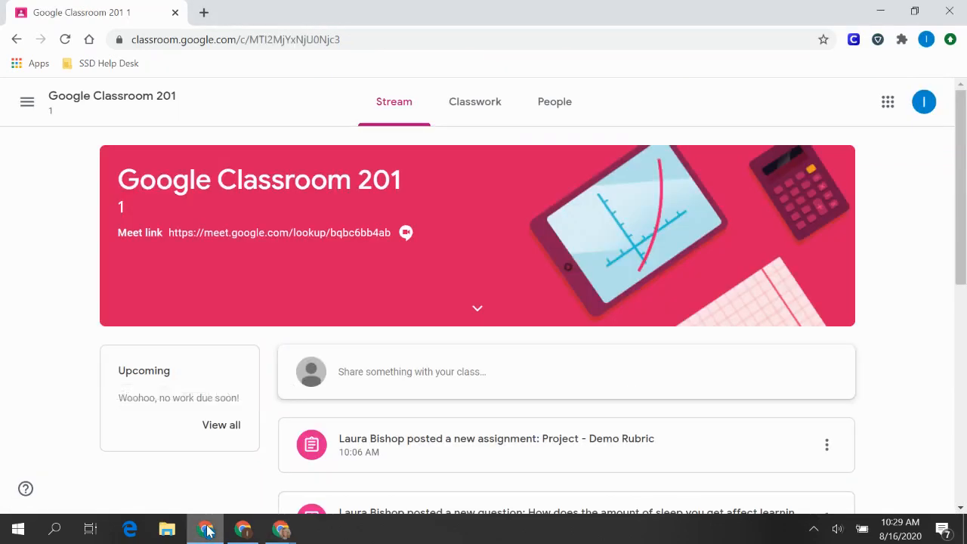
scroll(380, 299, down, 1)
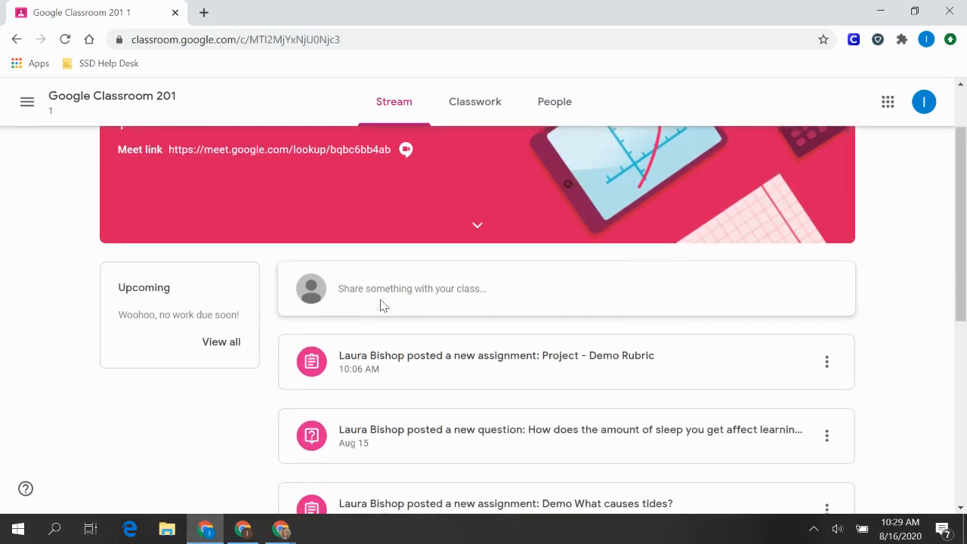
click(460, 364)
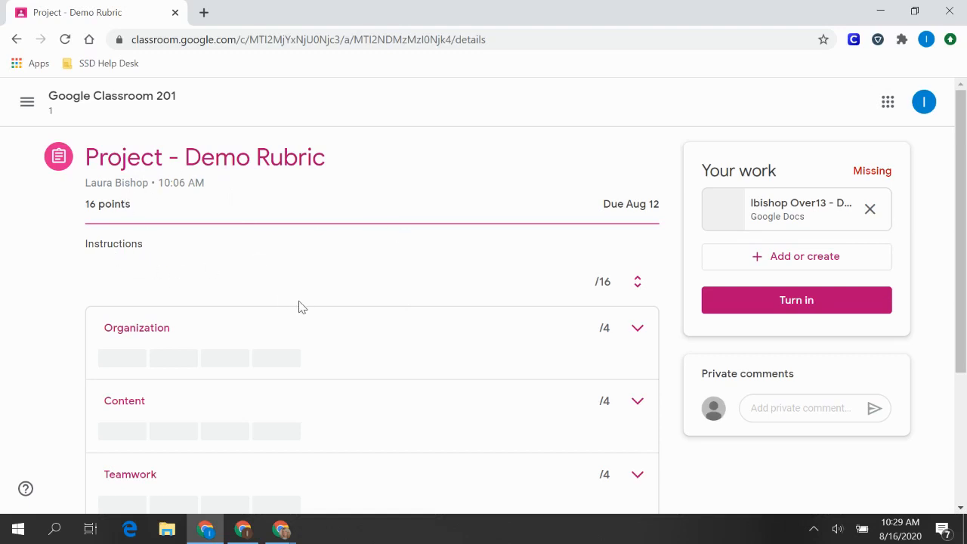
Review the assignment's rubric as a student, expanding the Organization criterion to examine all its performance levels.
scroll(342, 366, down, 3)
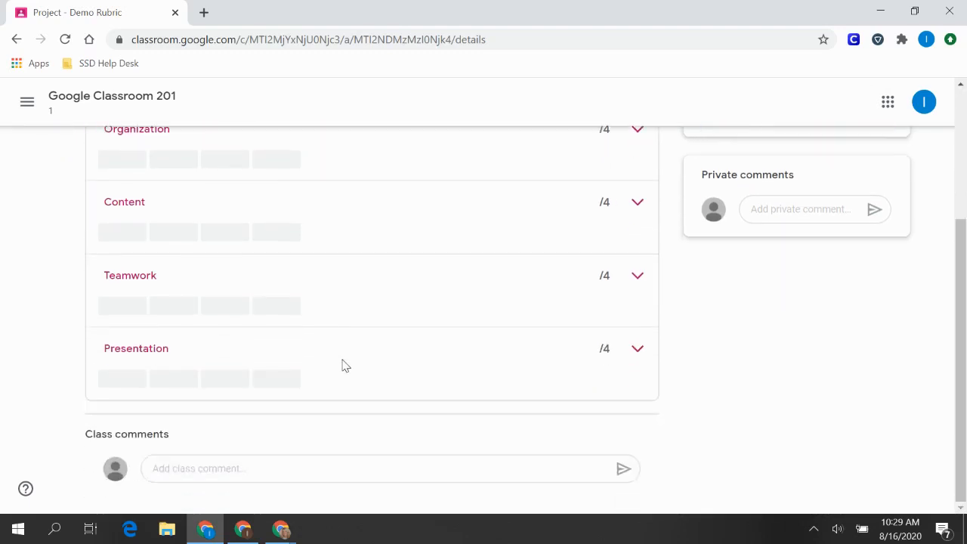
scroll(342, 365, up, 3)
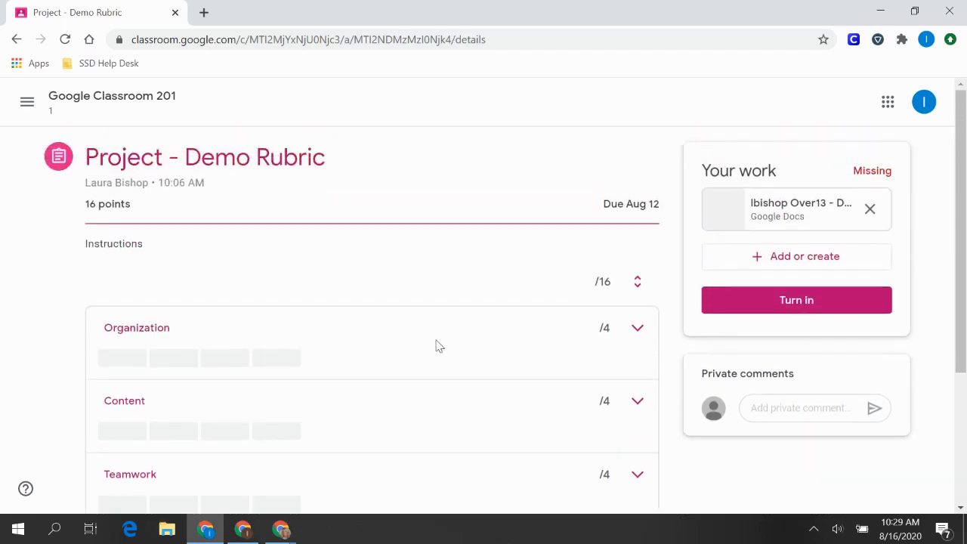
click(637, 330)
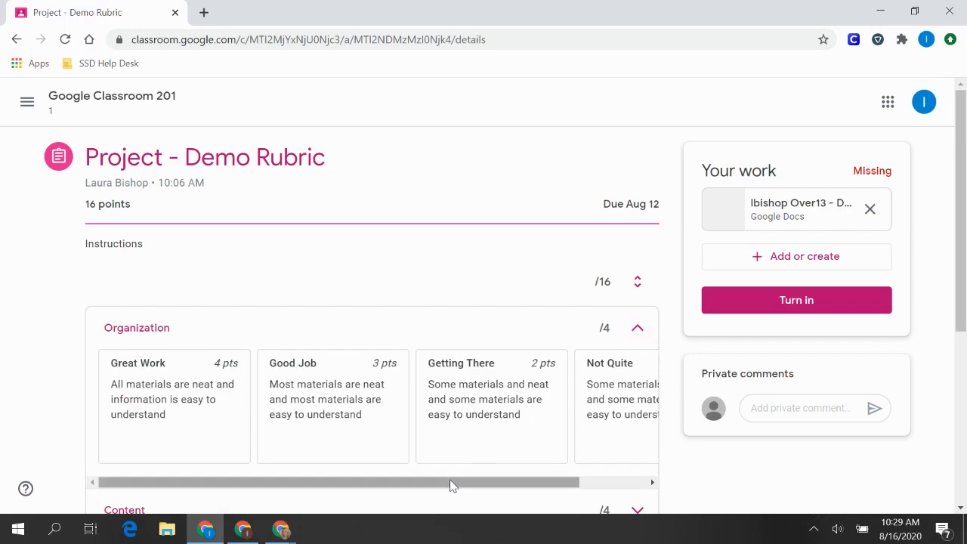
drag(451, 484, 576, 464)
scroll(448, 421, down, 2)
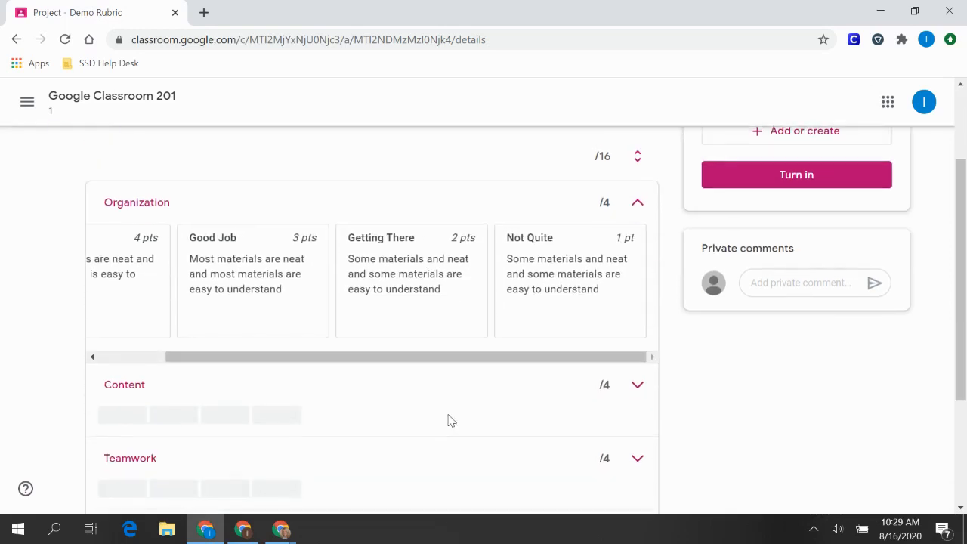
Expand the Content criterion in the student's rubric view to examine its performance levels.
click(637, 387)
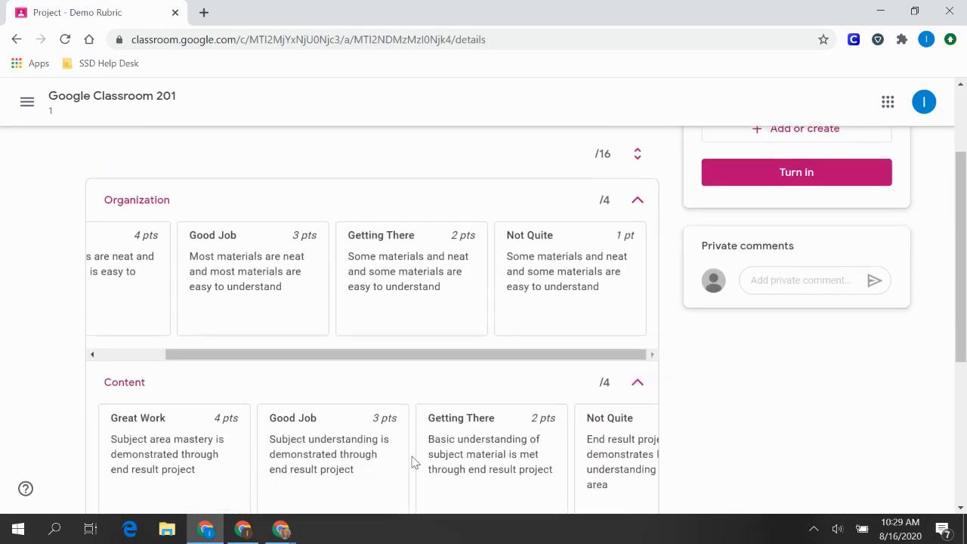
scroll(412, 462, up, 2)
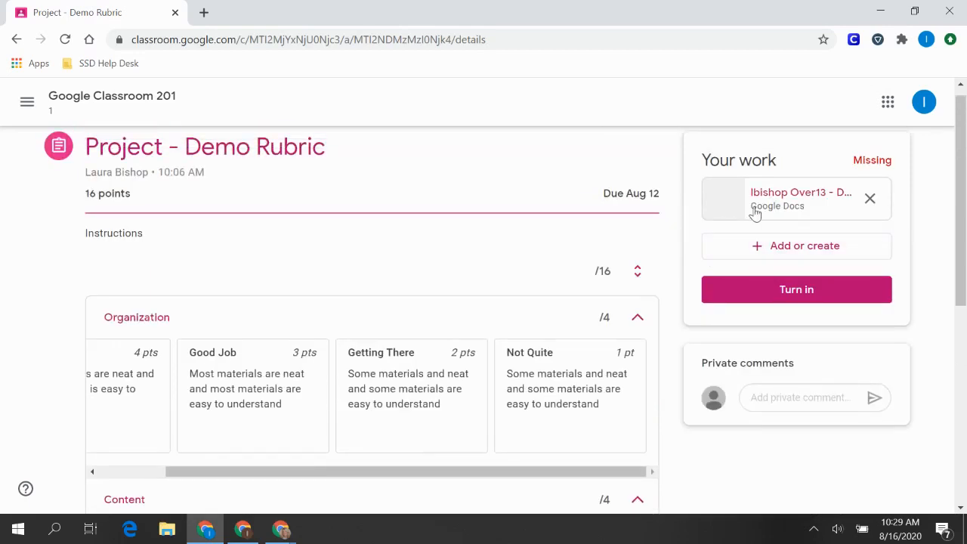
Add the line "I will.." to the attached Demo Rubric document and turn it in for the assignment.
click(753, 213)
text(I will..)
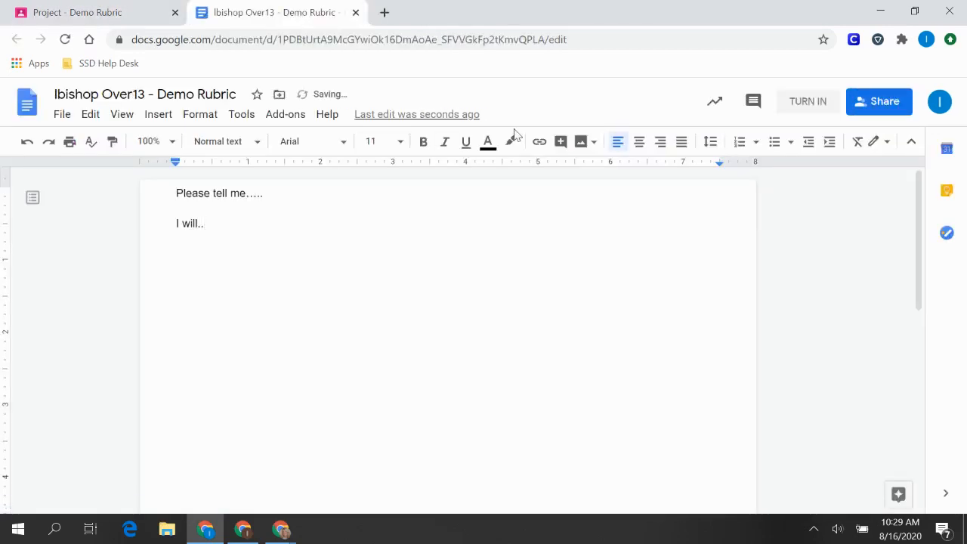
click(806, 112)
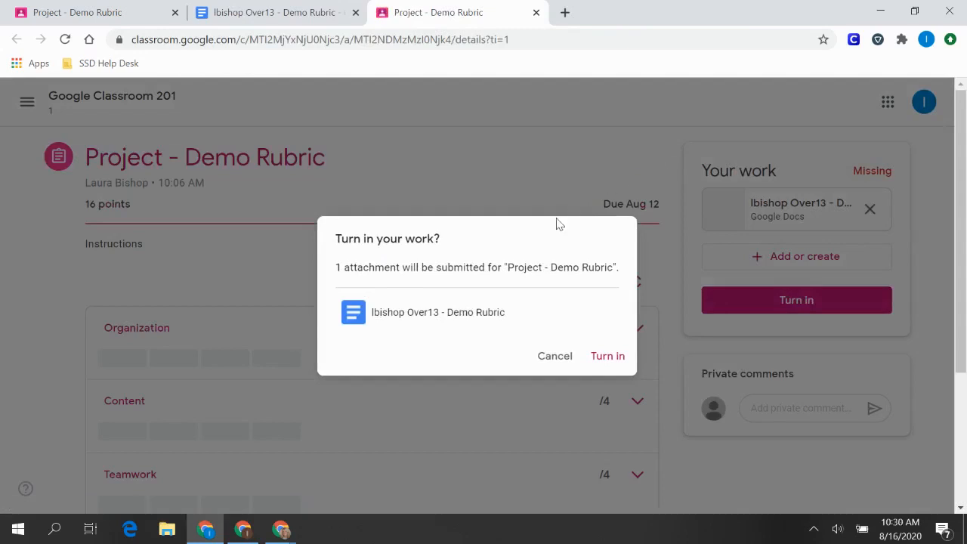
click(621, 361)
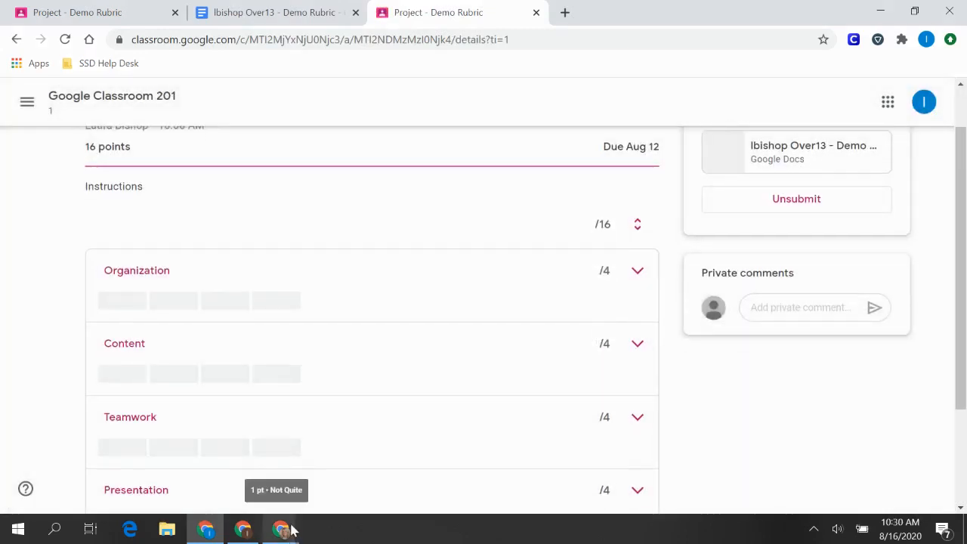
Switch to the teacher's Chrome window, open the turned-in Project - Demo Rubric submission and check the comment bank.
mouse_move(280, 526)
click(250, 472)
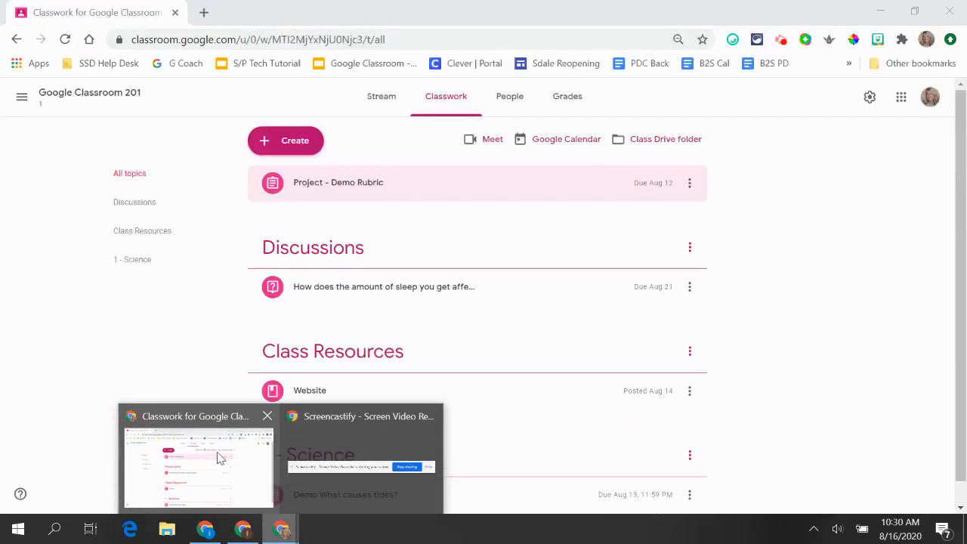
click(453, 183)
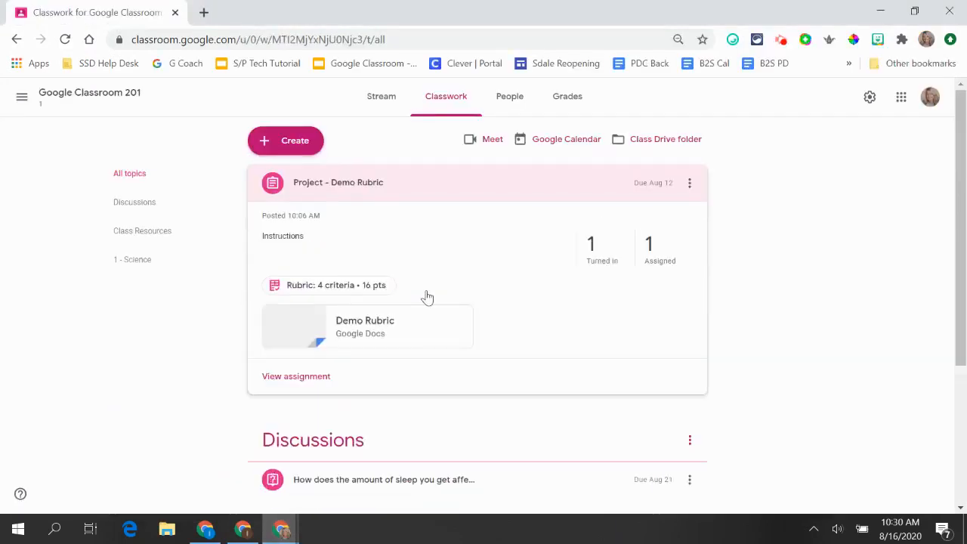
click(600, 263)
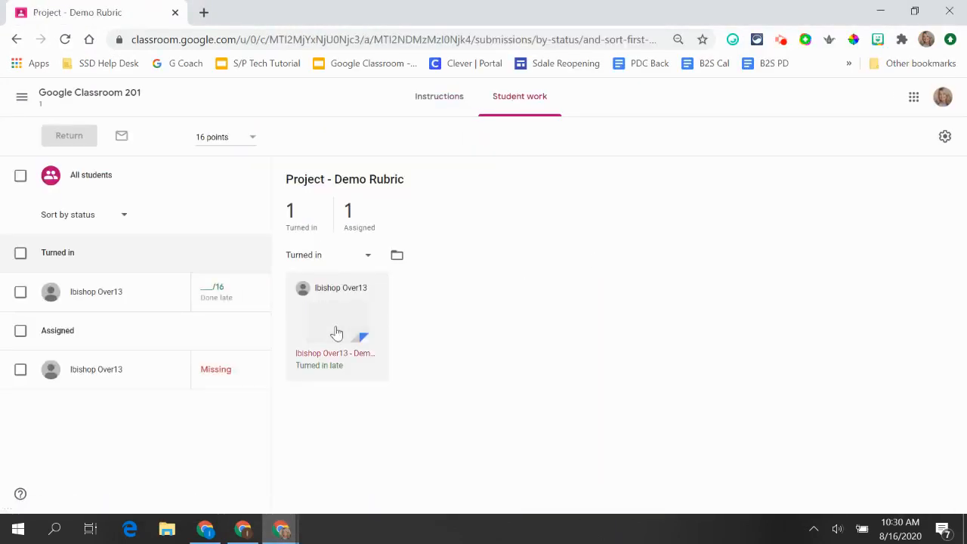
click(339, 318)
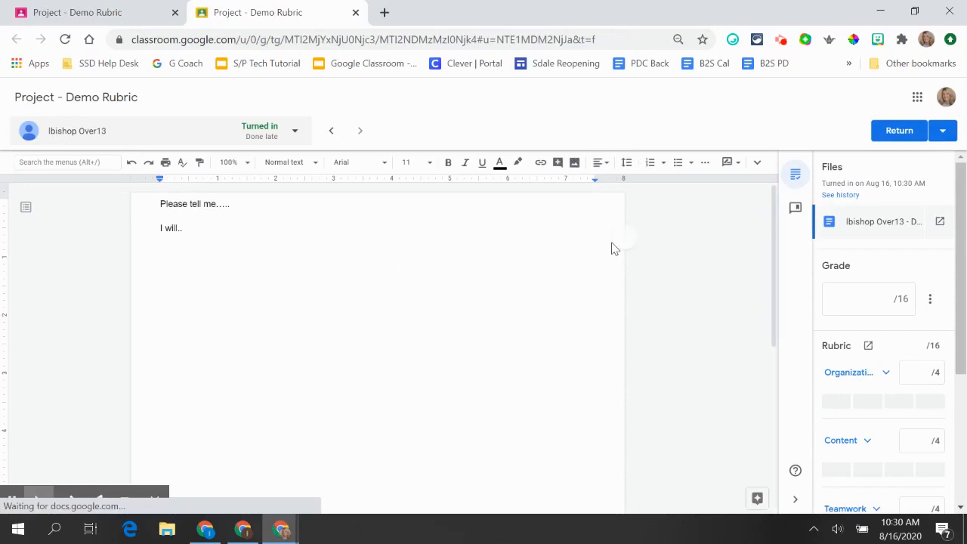
click(796, 209)
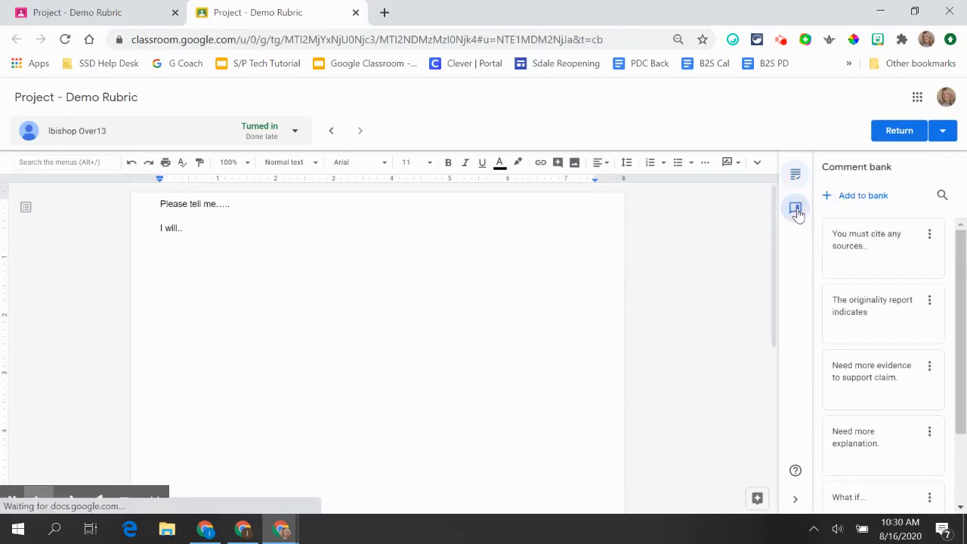
click(794, 173)
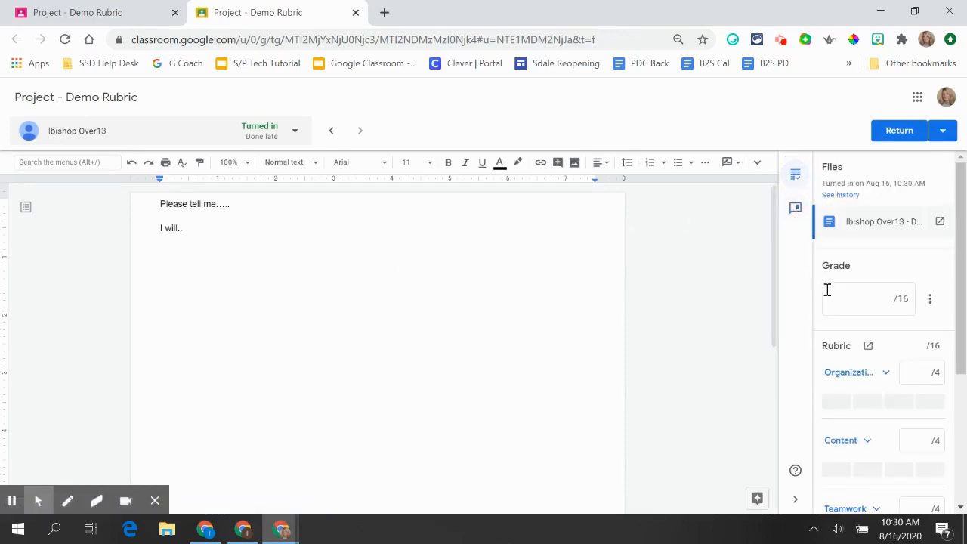
Score the submission's rubric with Organization 4, Content 3, Teamwork 2 and Presentation 4, and return the work.
click(959, 321)
click(927, 371)
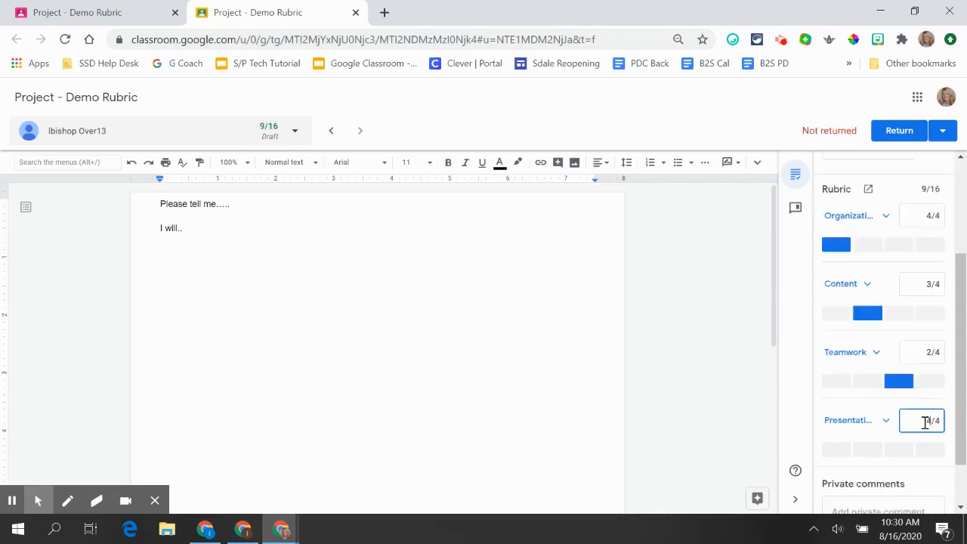
text(4)
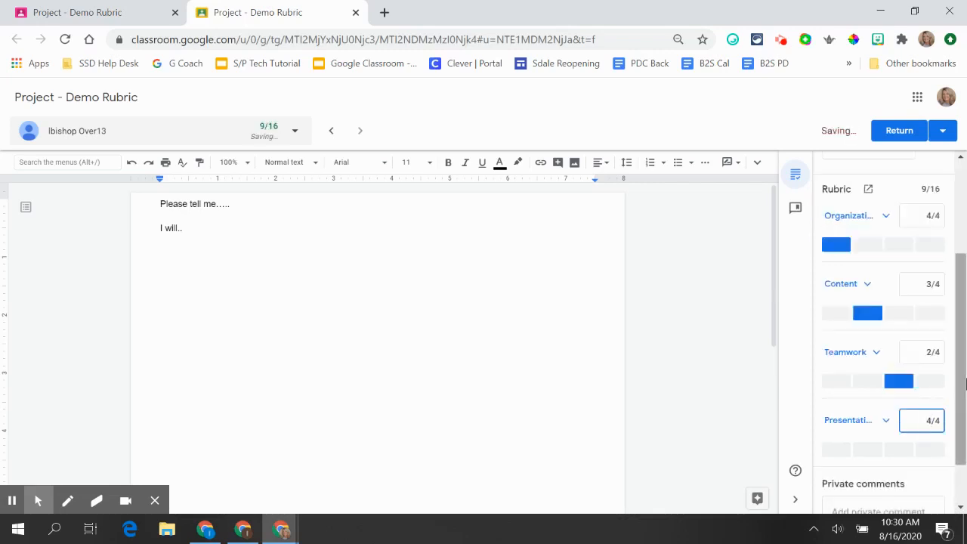
click(897, 132)
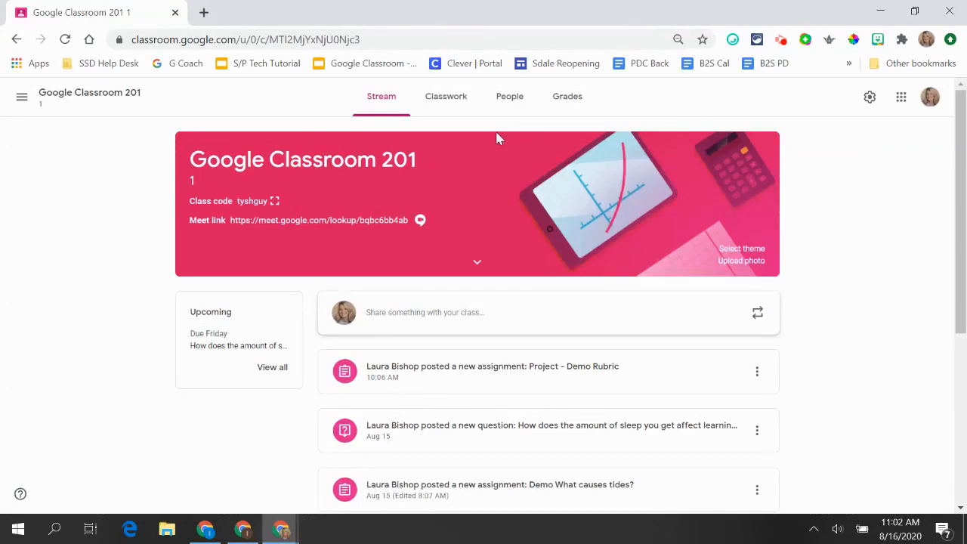
Open the second listed student's work page from the class roster and filter it by turned in, returned and missing.
click(451, 101)
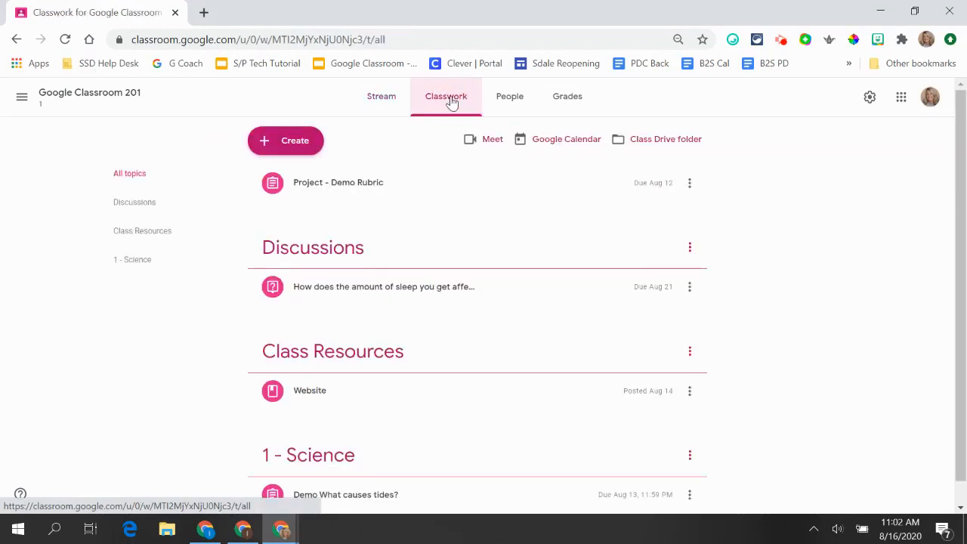
click(514, 98)
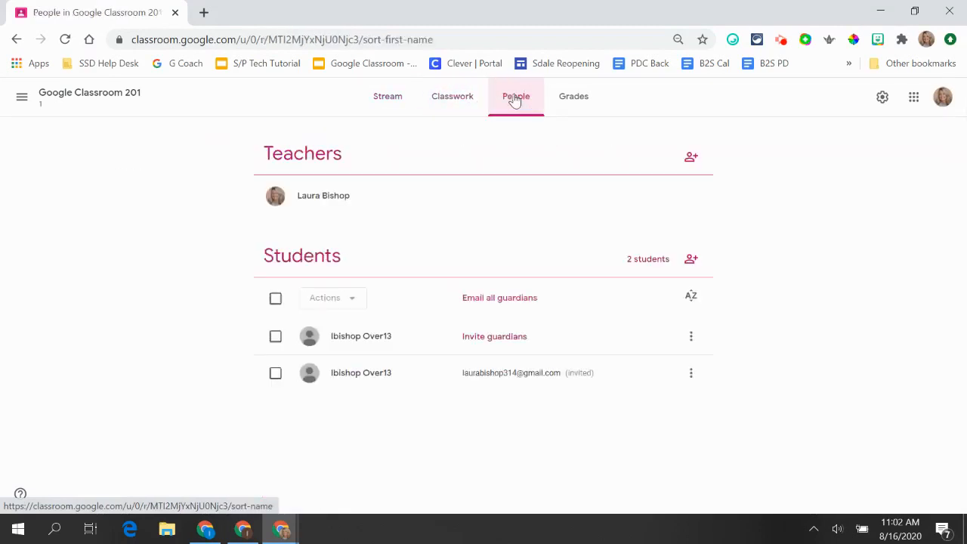
click(352, 375)
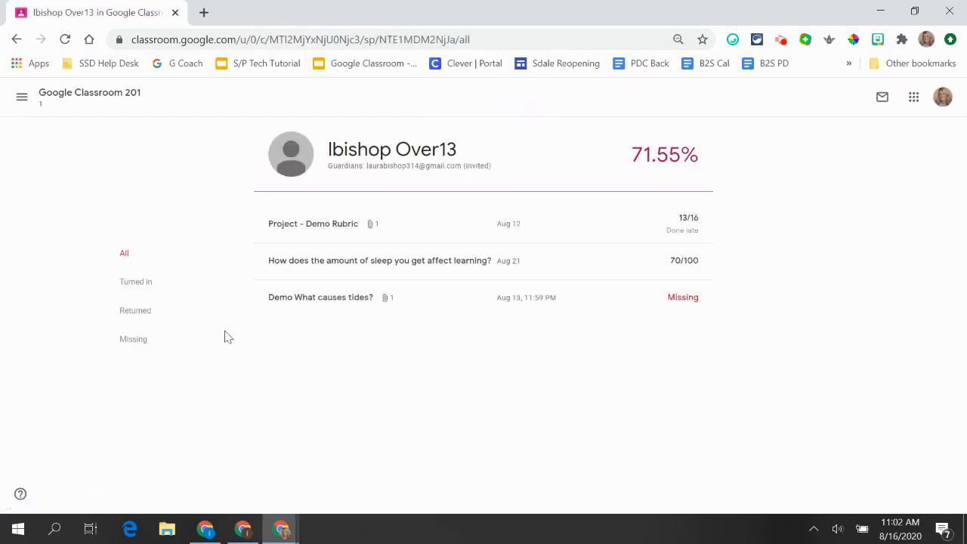
click(145, 293)
click(148, 320)
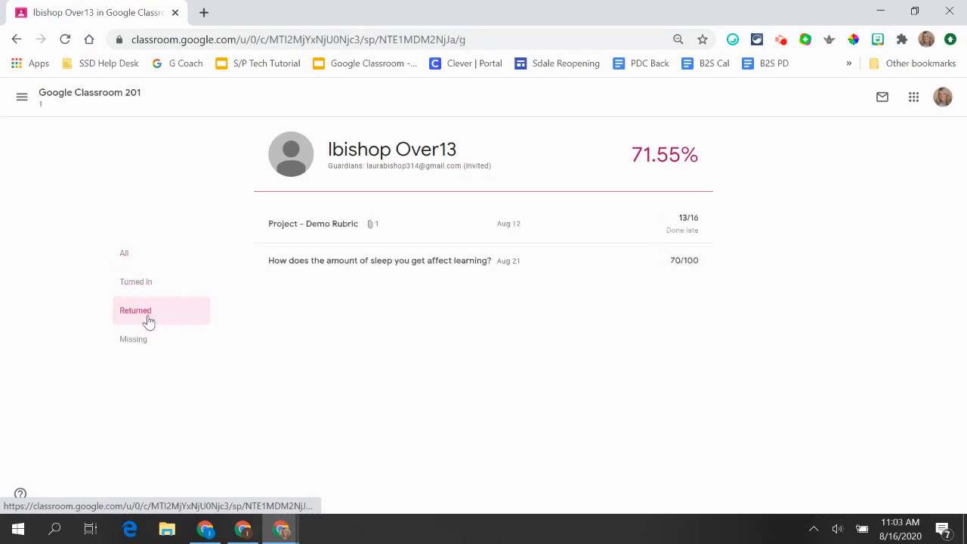
click(143, 345)
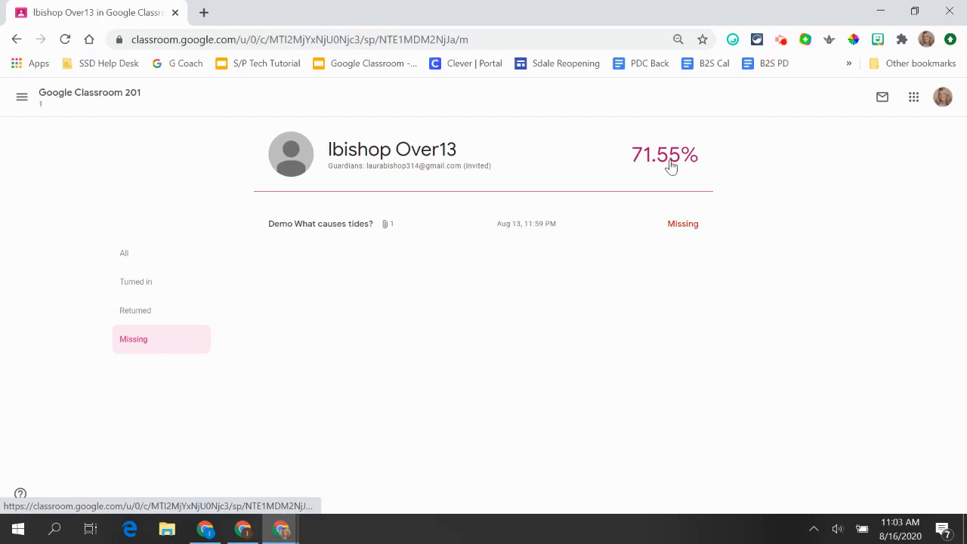
Open the class gradebook and examine the options available for the Project - Demo Rubric assignment.
click(73, 96)
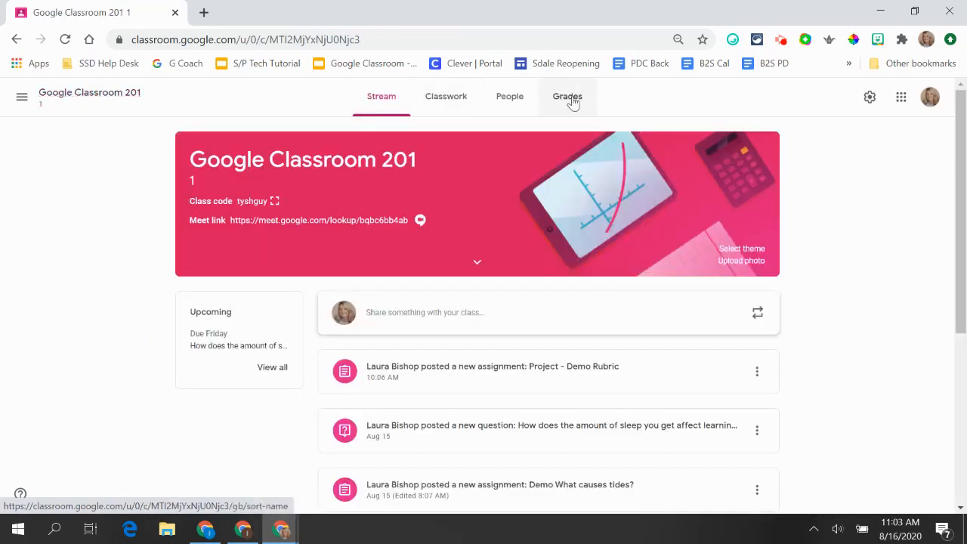
click(572, 102)
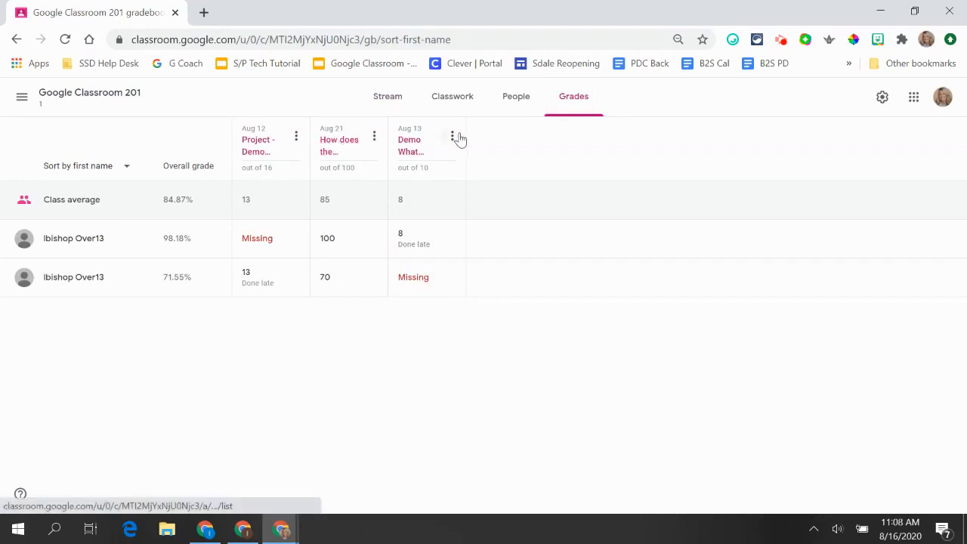
click(296, 135)
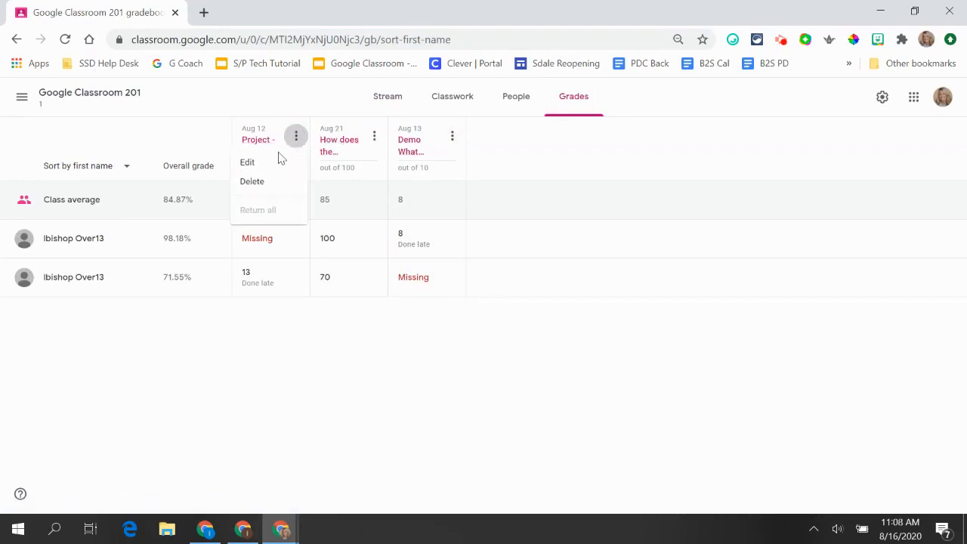
click(414, 212)
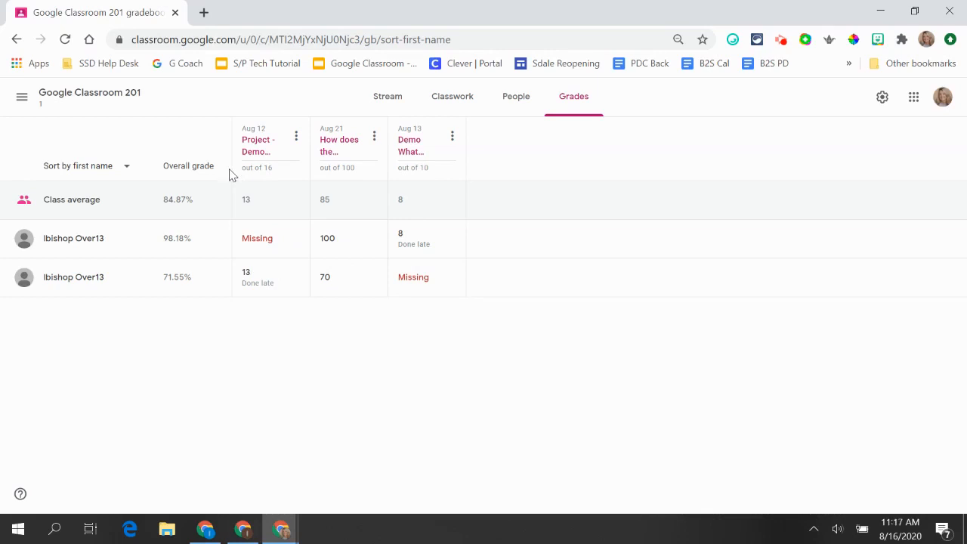
Open the class settings and examine the overall grade calculation choices in the Grading section.
click(878, 101)
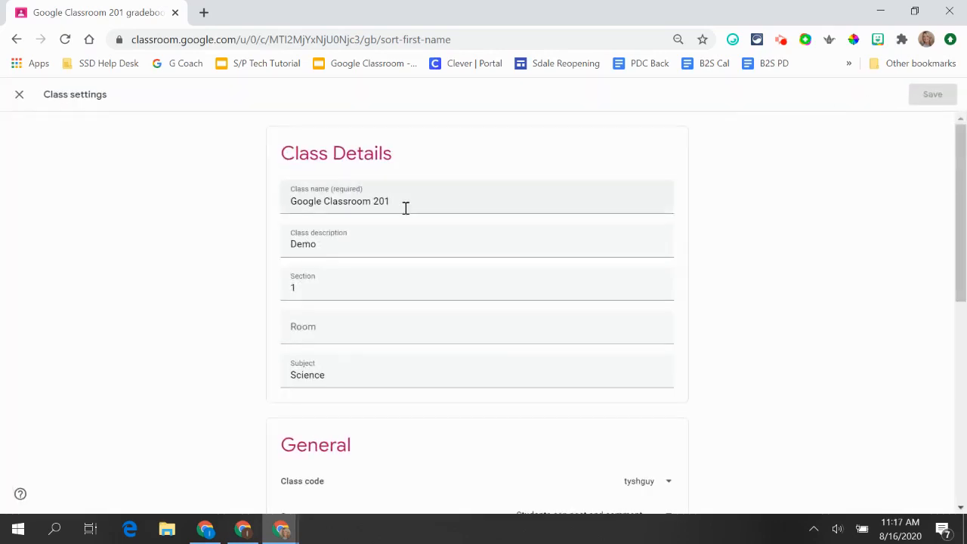
scroll(404, 208, down, 5)
scroll(404, 214, down, 2)
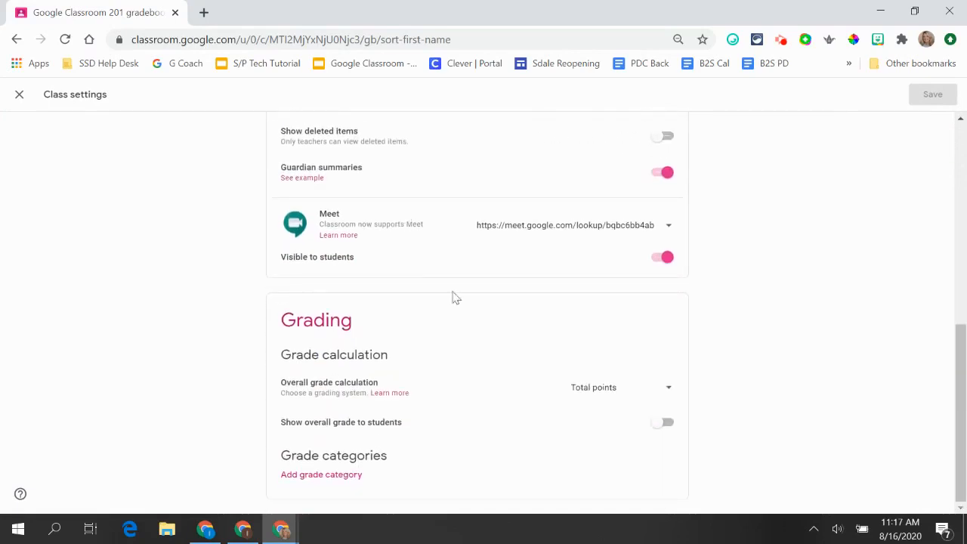
click(667, 391)
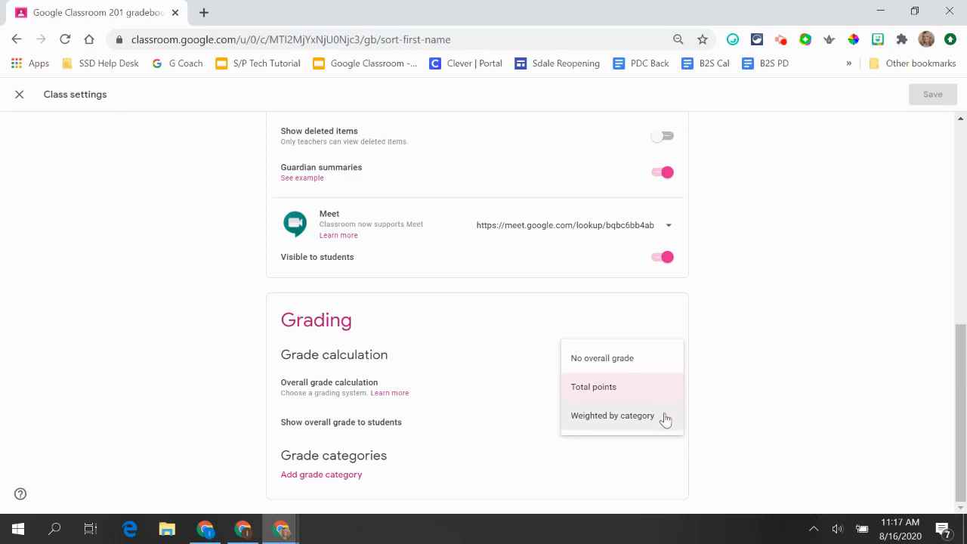
click(516, 402)
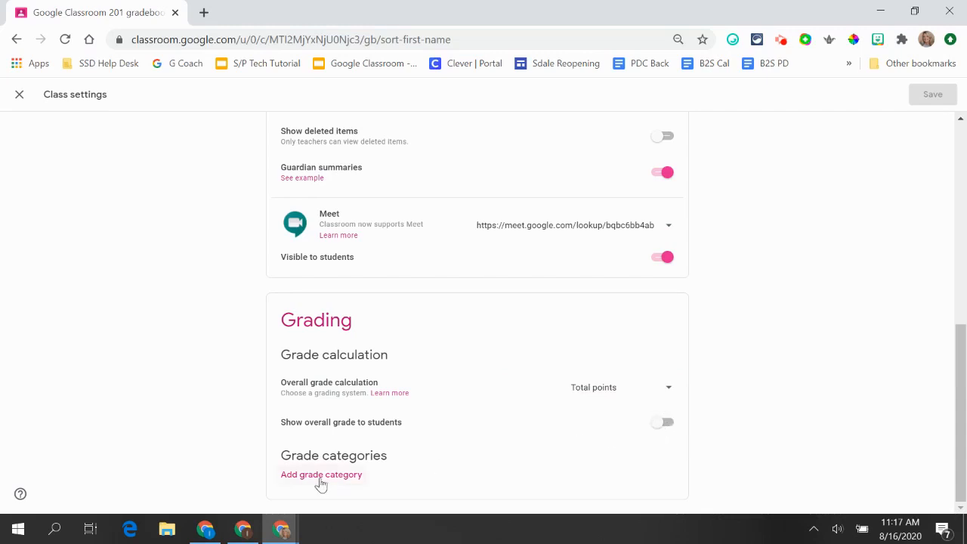
Enable showing the overall grade to students and save the class settings.
scroll(587, 340, up, 2)
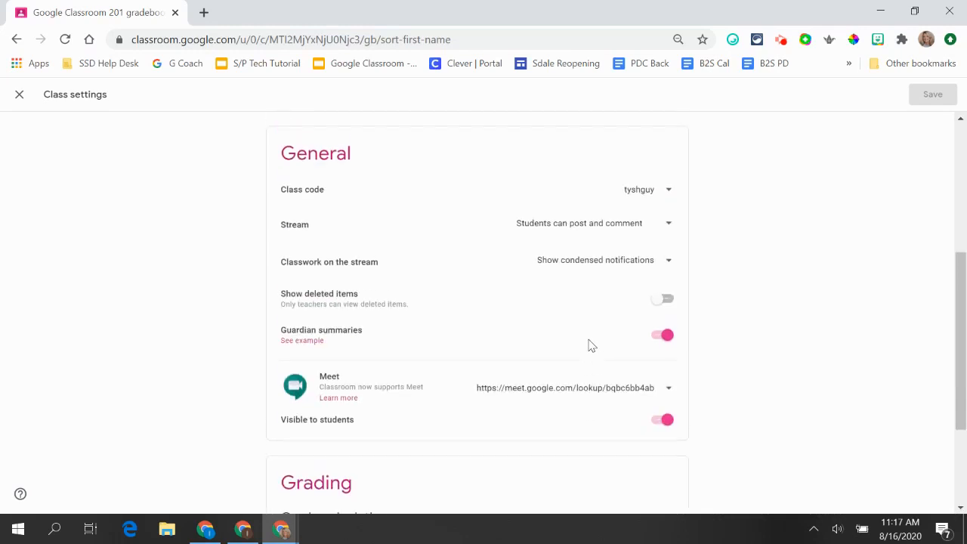
scroll(591, 345, down, 2)
click(665, 420)
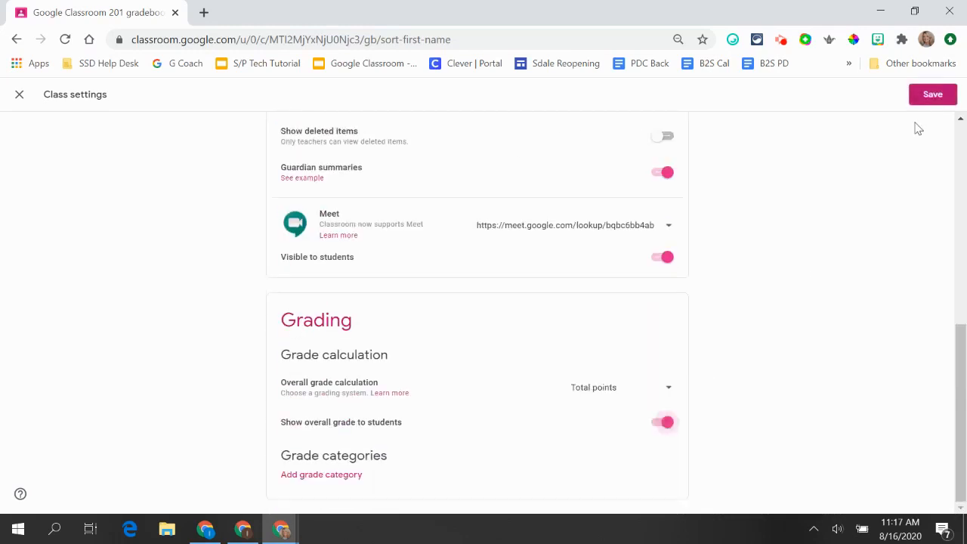
click(931, 97)
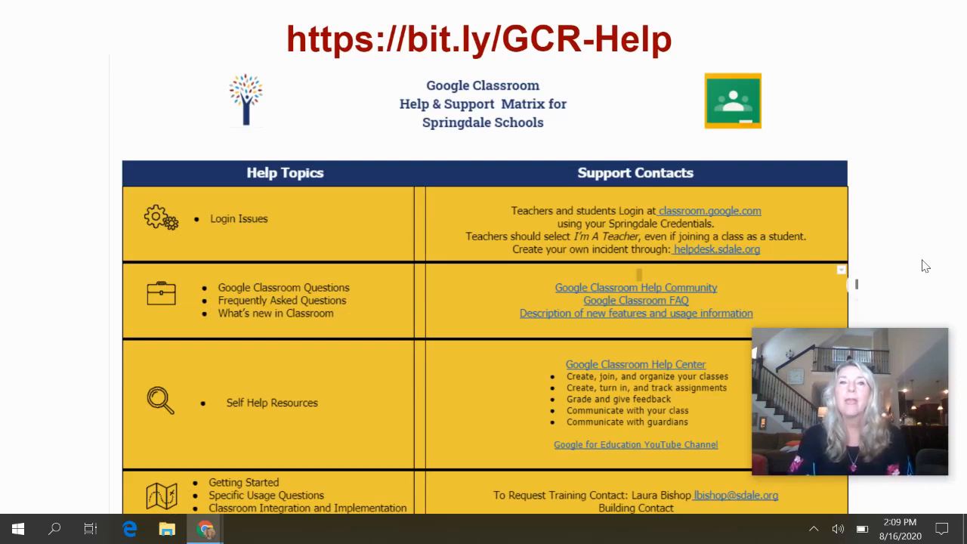
click(922, 261)
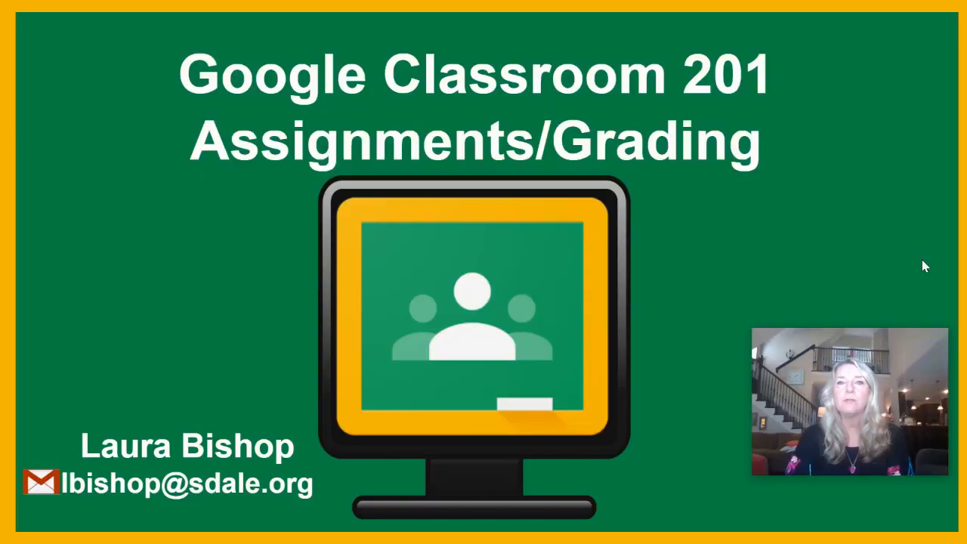